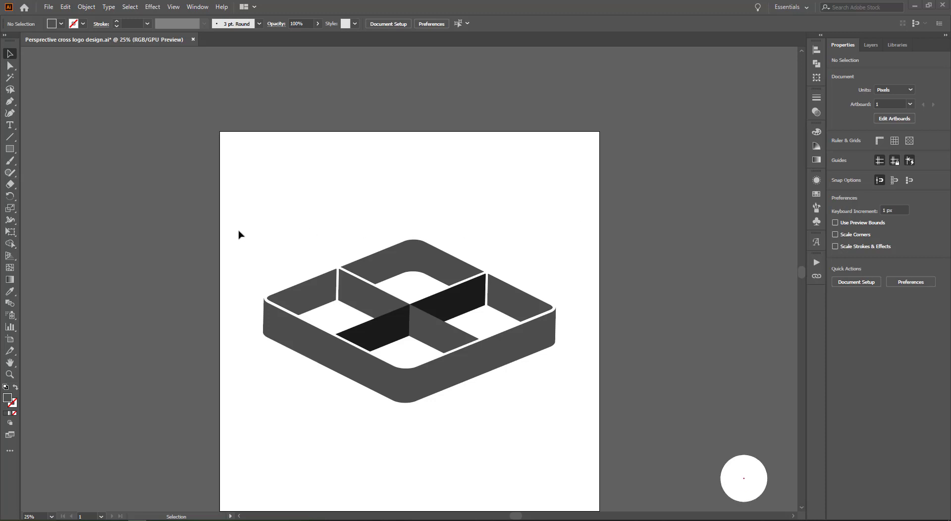
# Move the whole finished cross logo off the artboard onto the pasteboard at its left side
pyautogui.click(231, 198)
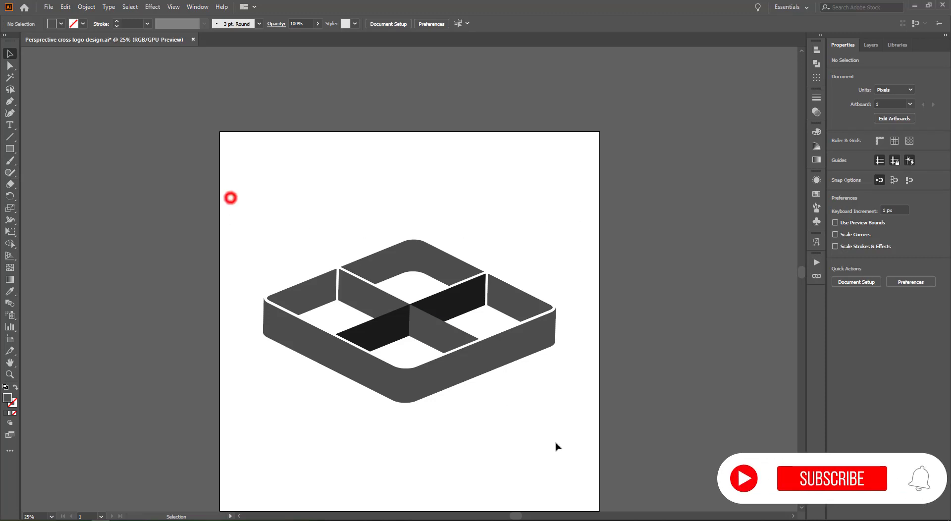
pyautogui.moveTo(267, 197); pyautogui.dragTo(657, 486)
pyautogui.moveTo(515, 340); pyautogui.dragTo(171, 328)
pyautogui.click(325, 218)
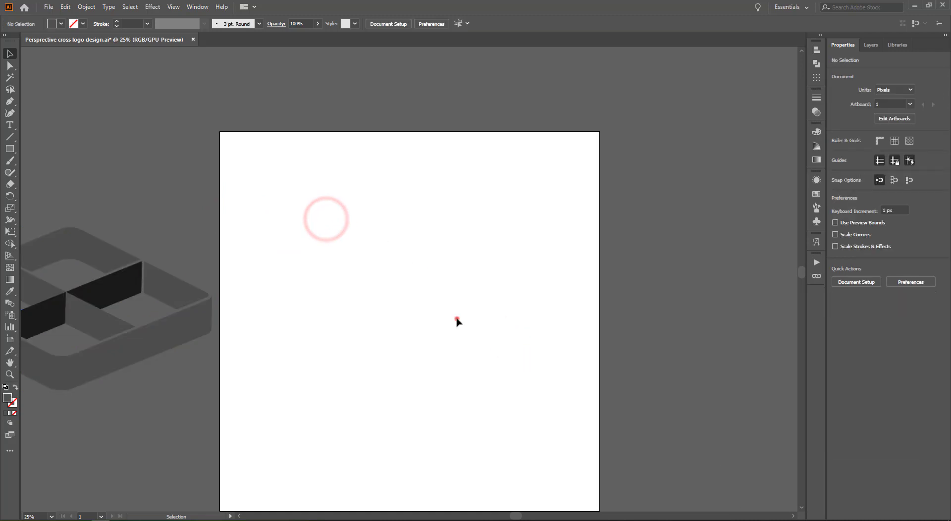
pyautogui.click(456, 320)
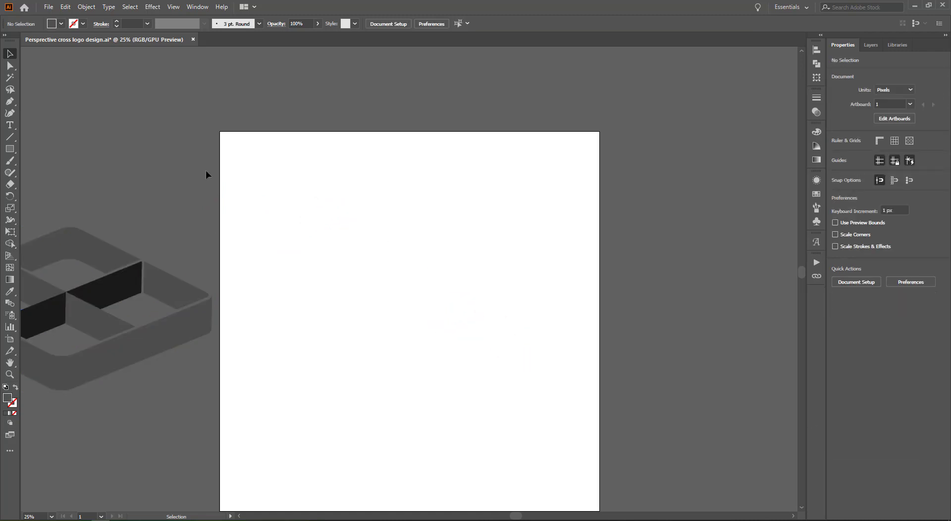
pyautogui.moveTo(9, 149); pyautogui.dragTo(36, 149)
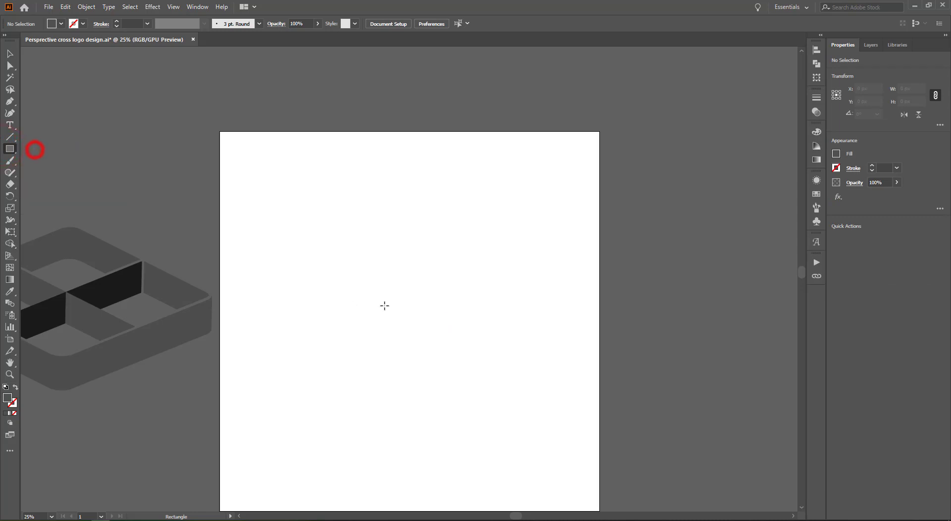
pyautogui.moveTo(344, 261); pyautogui.dragTo(454, 371)
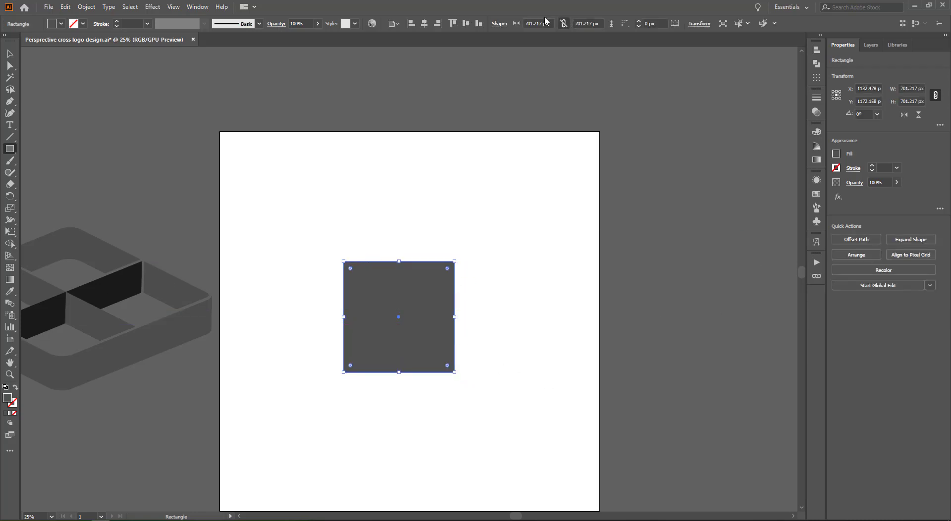
pyautogui.click(11, 57)
pyautogui.click(480, 261)
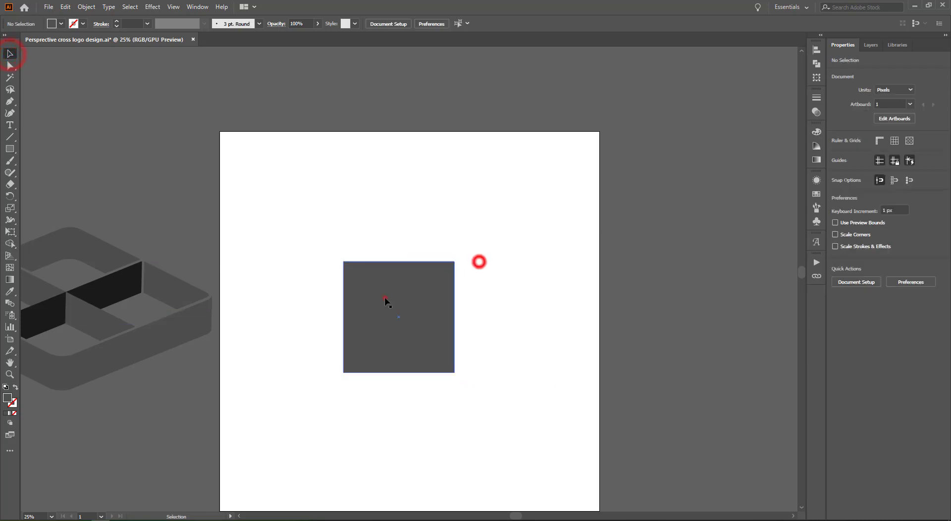
pyautogui.click(387, 295)
pyautogui.press('Delete')
# Create a 500 × 500 px square with the Rectangle tool and position it near the artboard's center
pyautogui.click(10, 149)
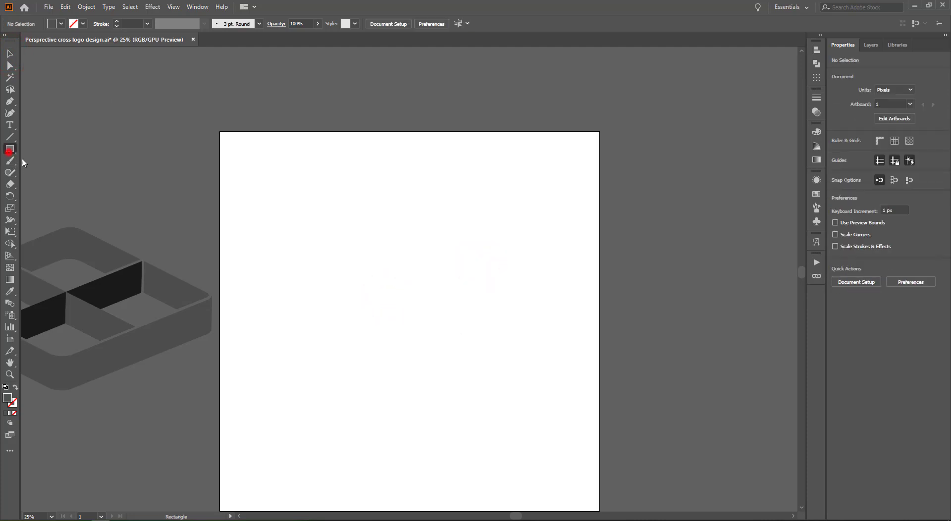
pyautogui.click(398, 270)
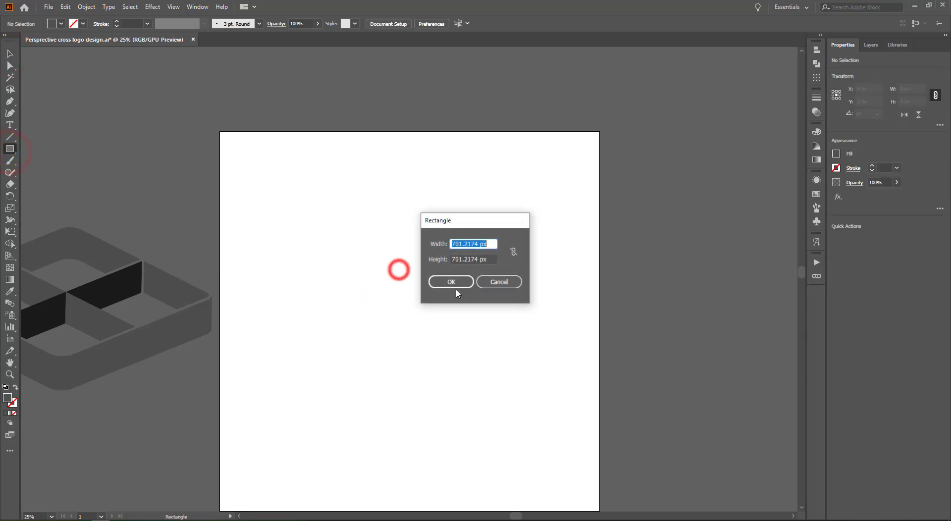
pyautogui.doubleClick(477, 244)
pyautogui.write('5')
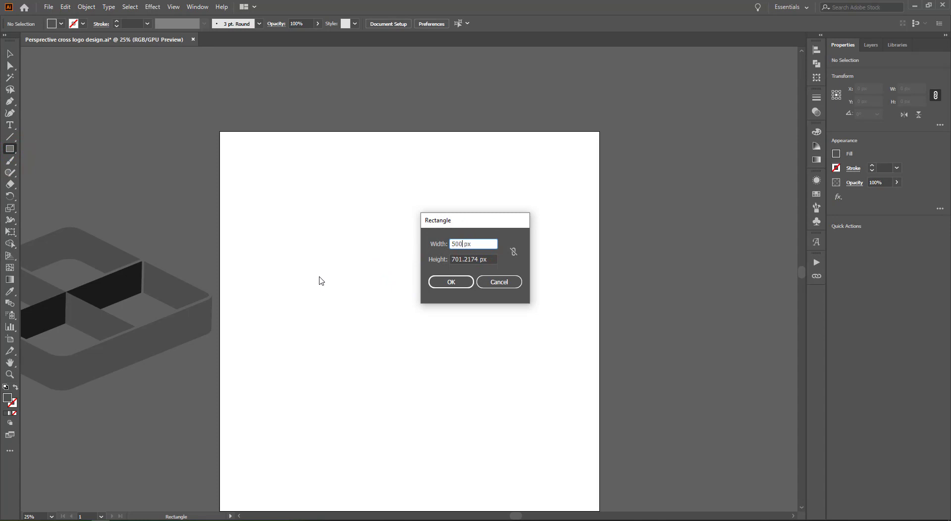
pyautogui.doubleClick(476, 259)
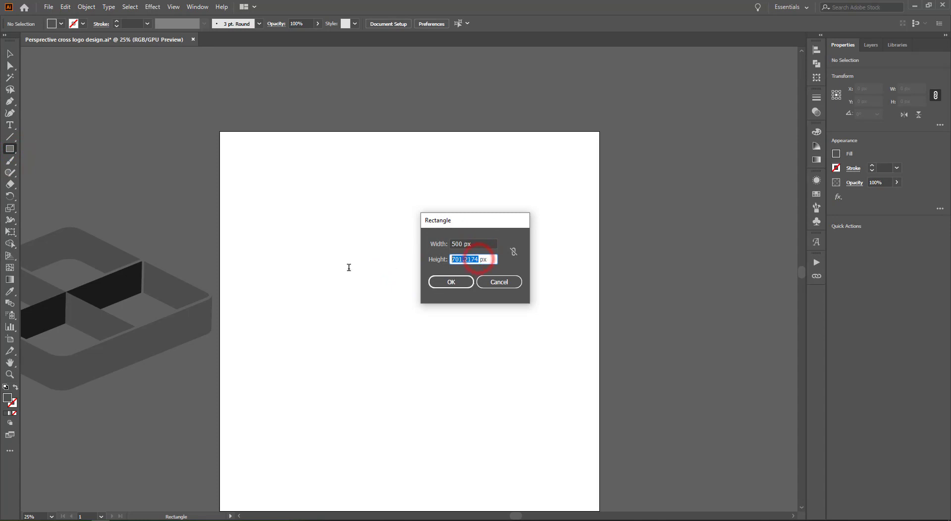
pyautogui.write('500')
pyautogui.press('Return')
pyautogui.press('v')
pyautogui.click(497, 325)
pyautogui.moveTo(467, 307)
pyautogui.mouseDown()
pyautogui.moveTo(429, 329)
pyautogui.moveTo(451, 313)
pyautogui.mouseUp()
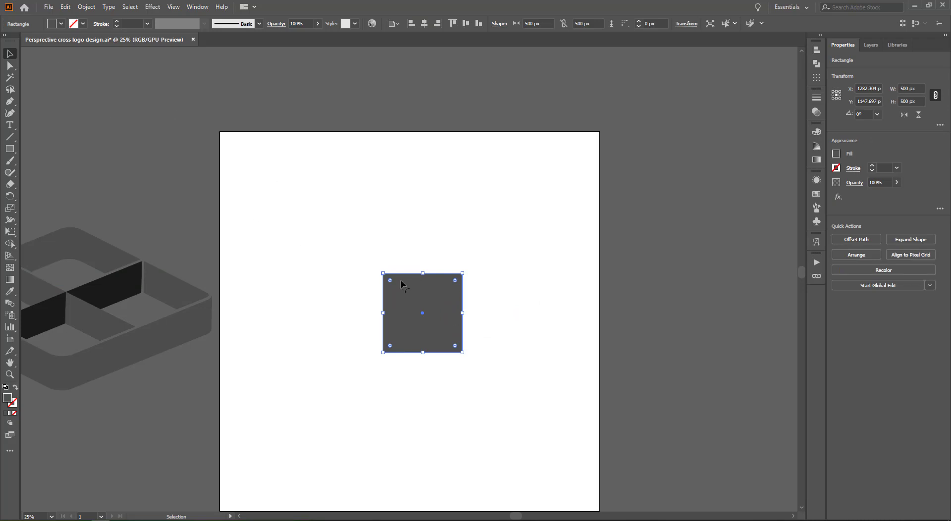
pyautogui.click(487, 317)
# Round all four corners of the square with a 60 px corner radius
pyautogui.click(440, 309)
pyautogui.click(11, 66)
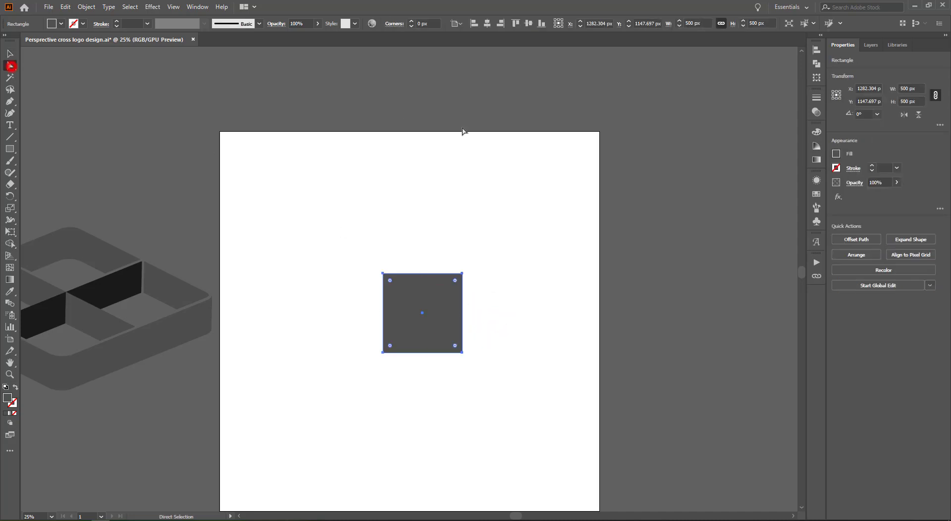
pyautogui.doubleClick(421, 23)
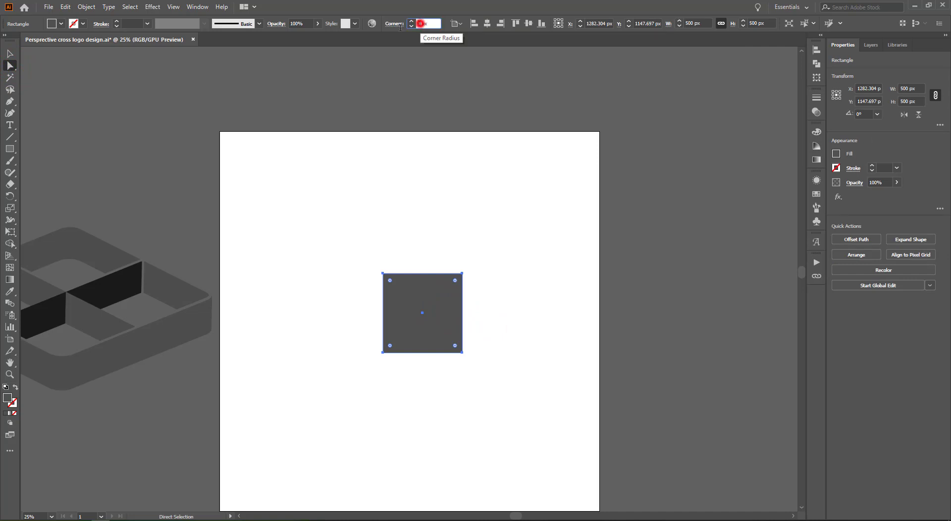
pyautogui.press('Return')
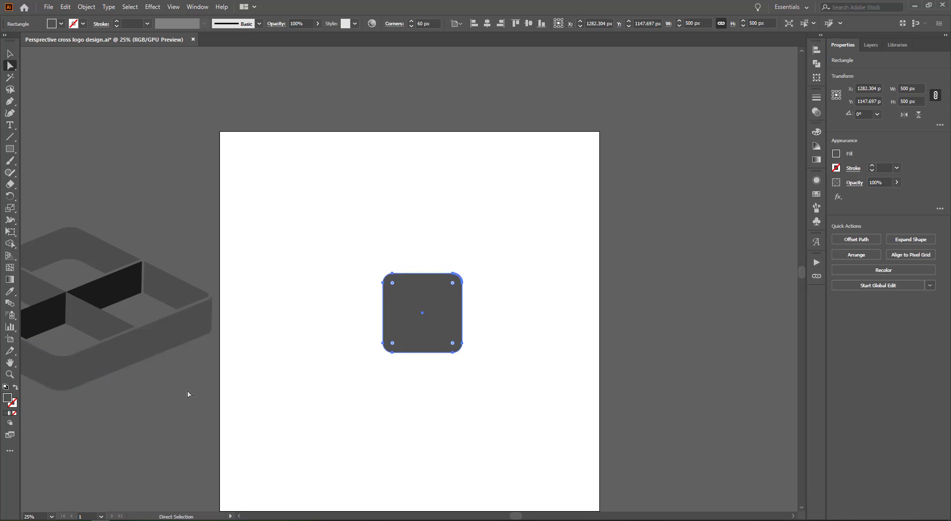
pyautogui.click(10, 54)
pyautogui.click(329, 197)
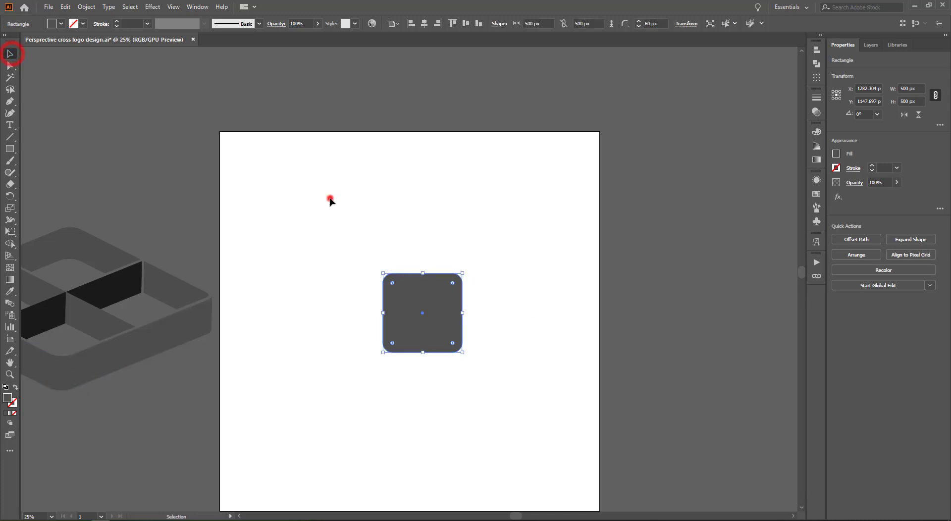
pyautogui.click(507, 315)
# Swap the rounded square's fill and stroke so it has a gray outline and no fill
pyautogui.click(442, 315)
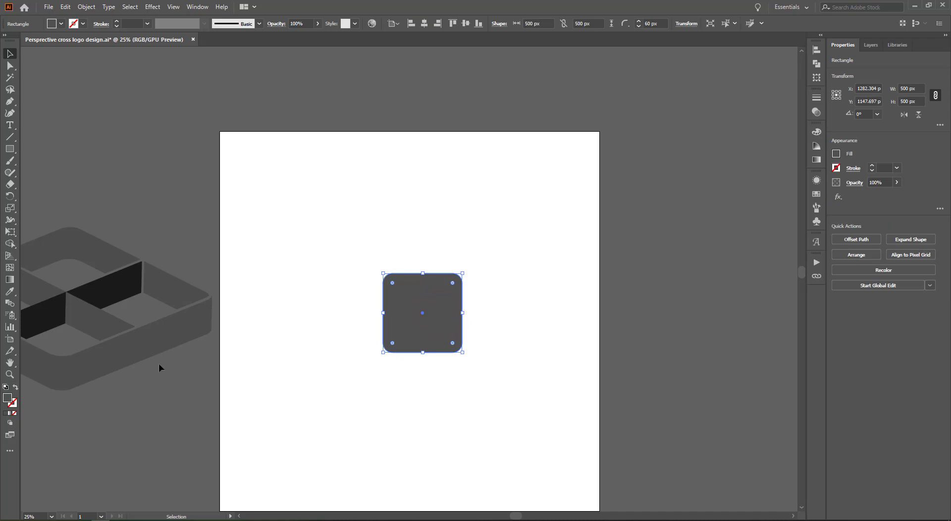
pyautogui.click(16, 388)
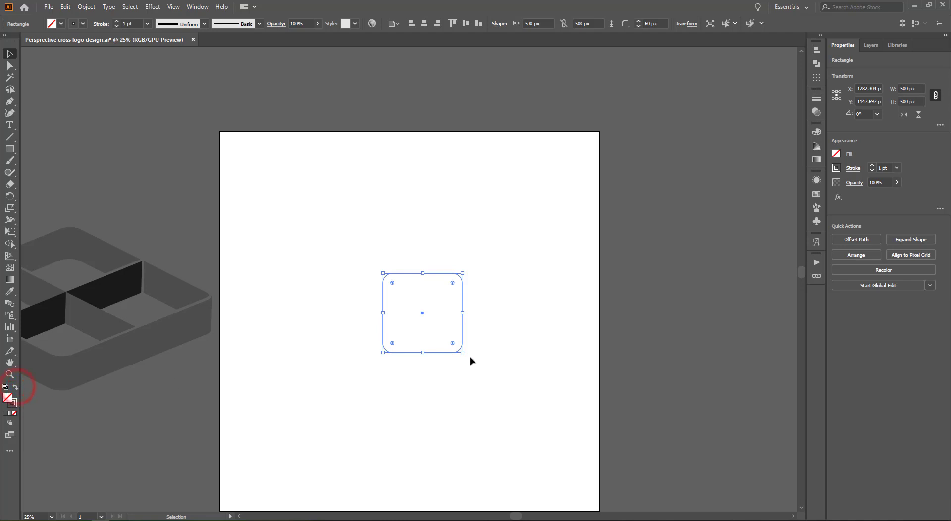
pyautogui.click(492, 372)
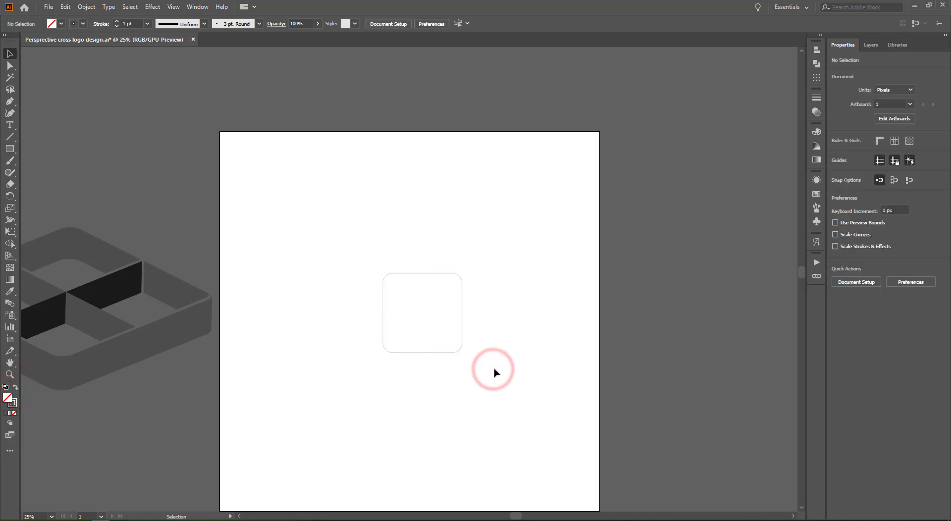
# Draw a vertical line through the rounded square from the midpoint of its top edge to the midpoint of its bottom edge
pyautogui.hotkey('ctrl', '+')
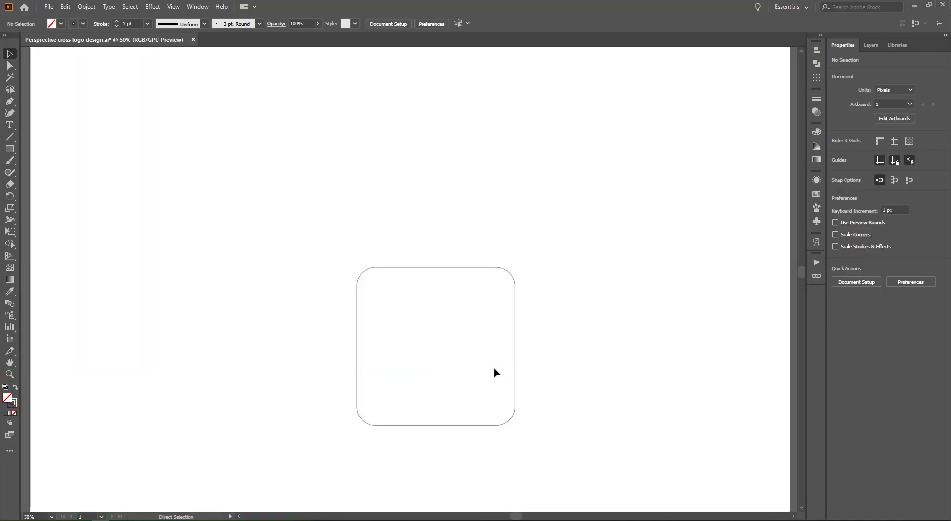
pyautogui.scroll(-3, 494, 373)
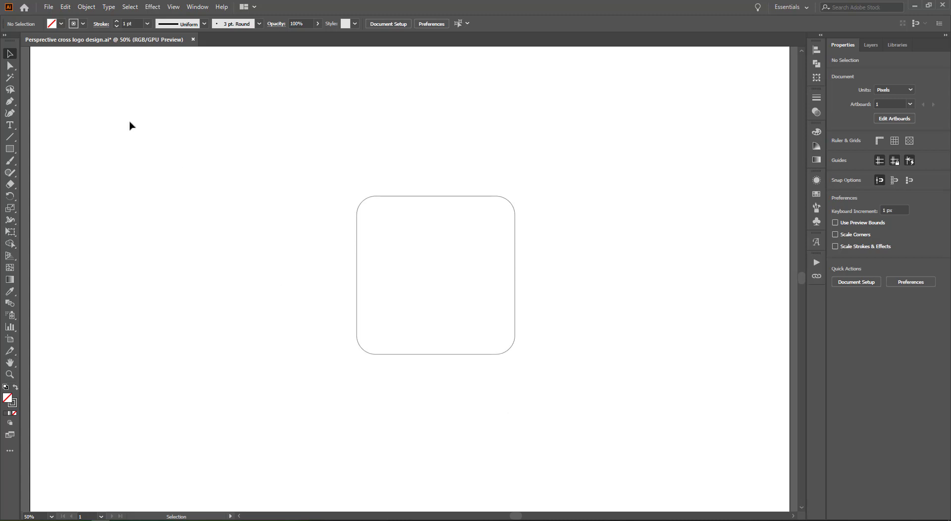
pyautogui.click(10, 137)
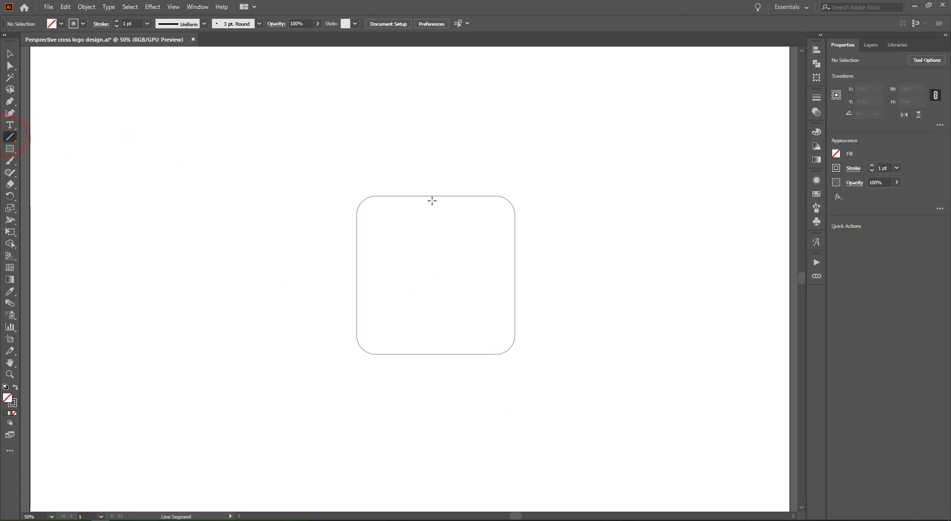
pyautogui.moveTo(437, 196); pyautogui.dragTo(436, 354)
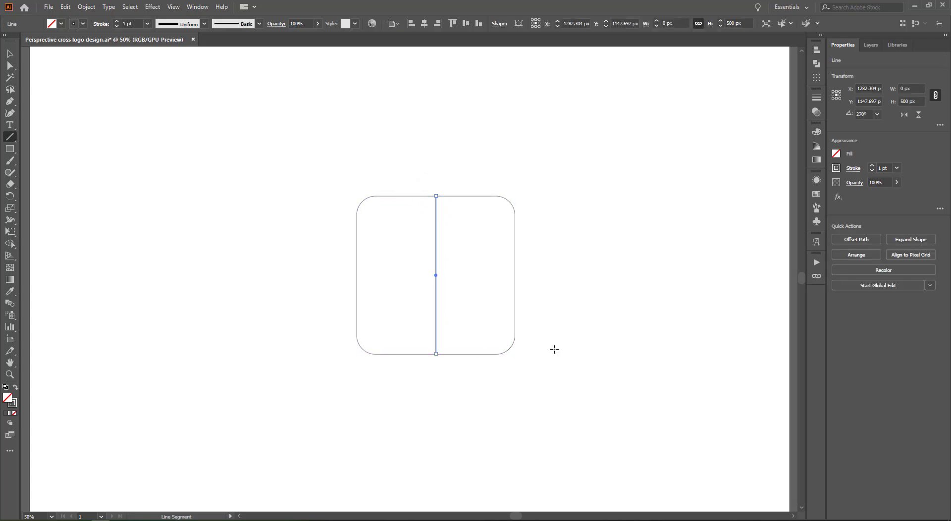
pyautogui.click(10, 53)
pyautogui.click(144, 231)
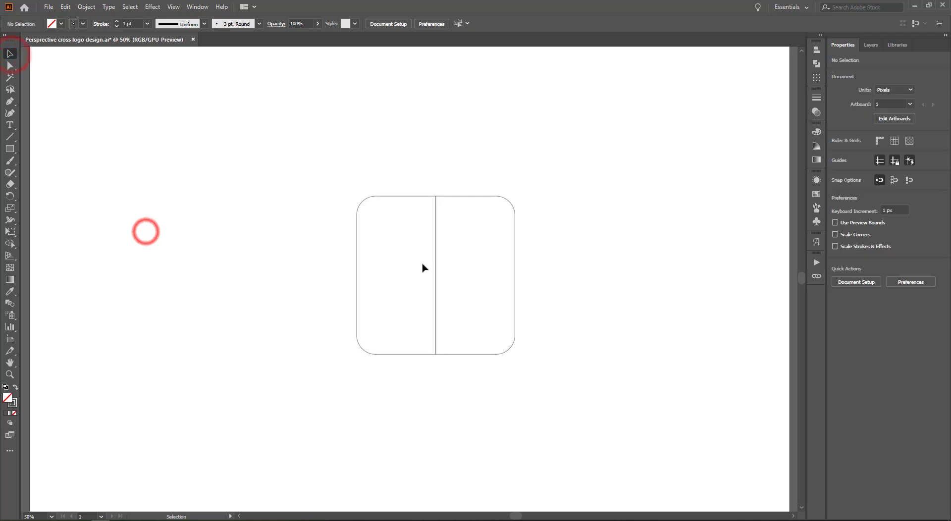
# Duplicate the vertical line to its right and rotate the copy 90° into a horizontal line
pyautogui.click(436, 264)
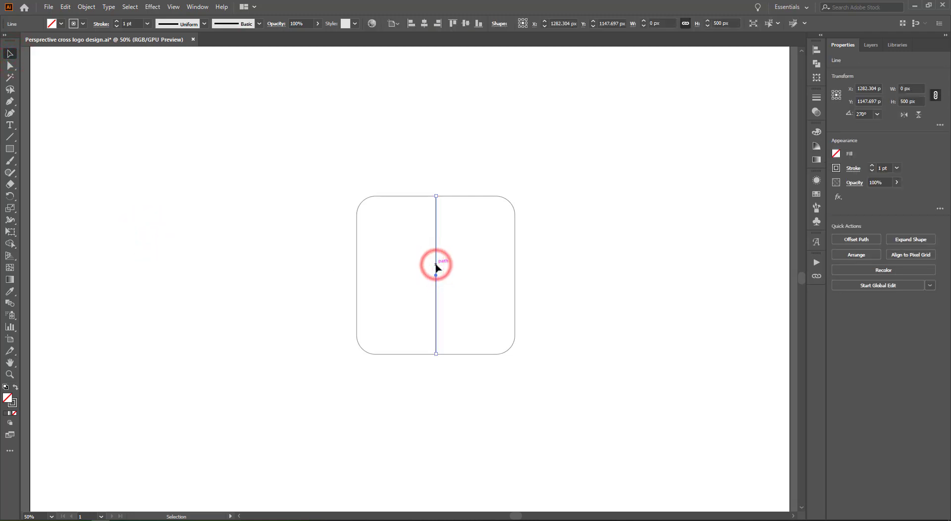
pyautogui.moveTo(436, 265); pyautogui.dragTo(465, 266)
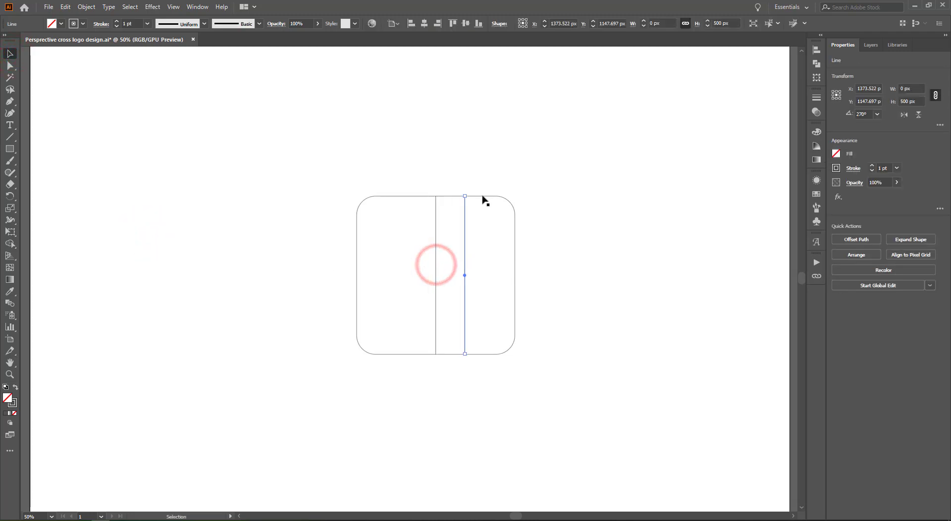
pyautogui.moveTo(489, 204); pyautogui.dragTo(558, 303)
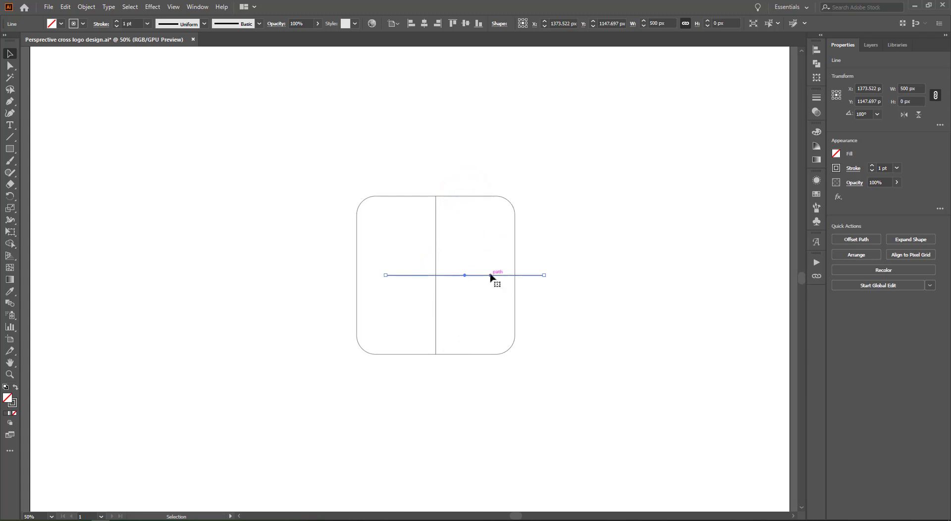
pyautogui.click(312, 148)
# Center the rounded square and both lines horizontally and vertically on the artboard
pyautogui.moveTo(336, 166); pyautogui.dragTo(557, 385)
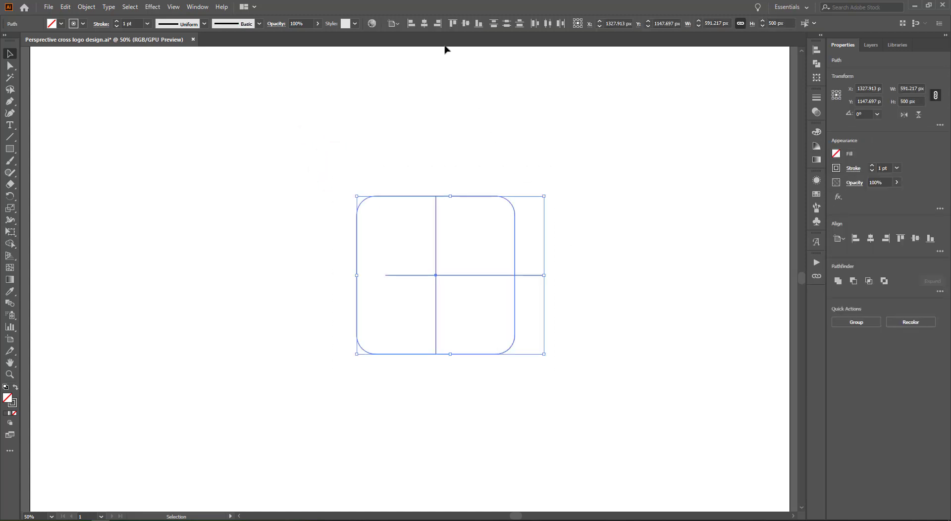
pyautogui.click(425, 24)
pyautogui.click(466, 24)
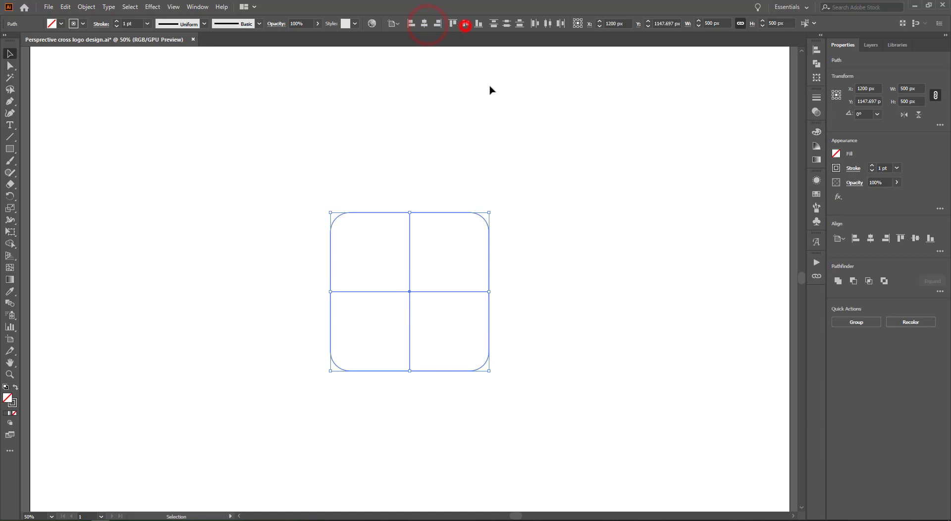
pyautogui.click(554, 304)
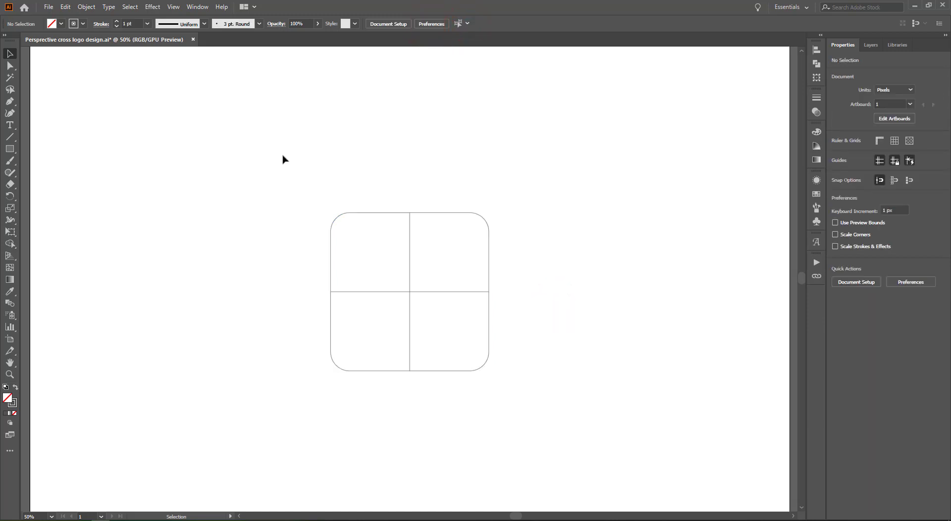
# Change the stroke color of the rounded square and both dividing lines to a light gray swatch
pyautogui.moveTo(275, 147); pyautogui.dragTo(537, 398)
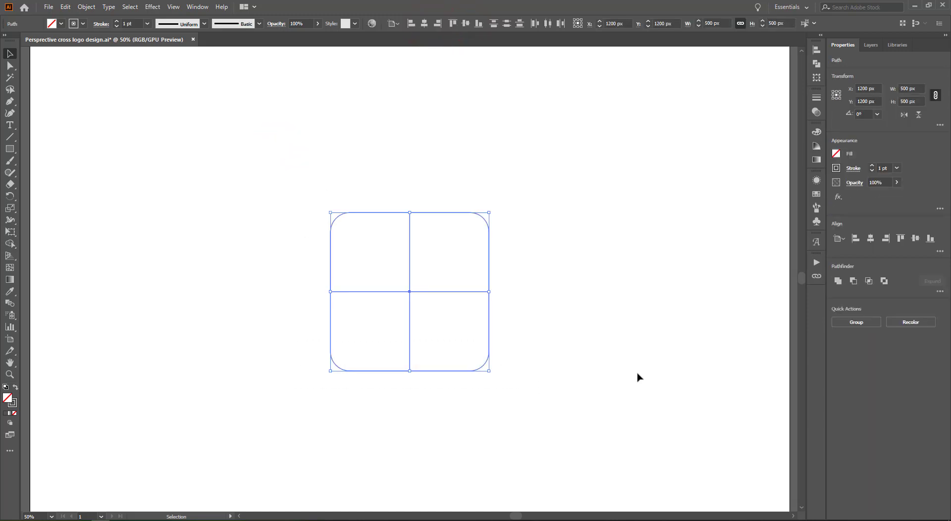
pyautogui.click(83, 24)
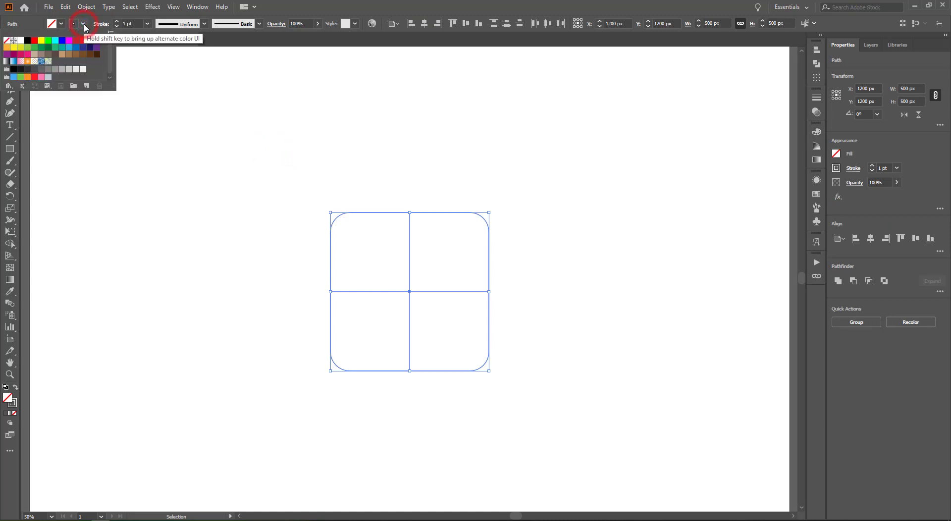
pyautogui.click(70, 70)
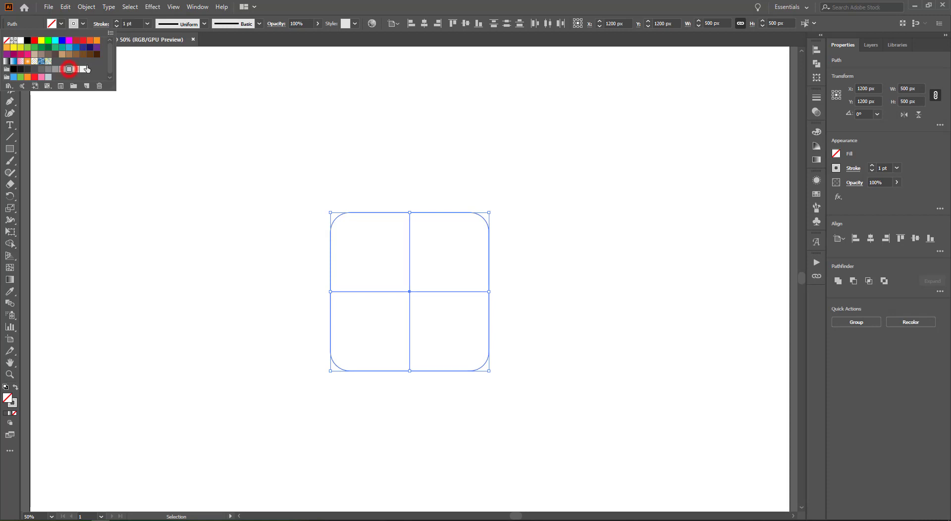
pyautogui.click(389, 7)
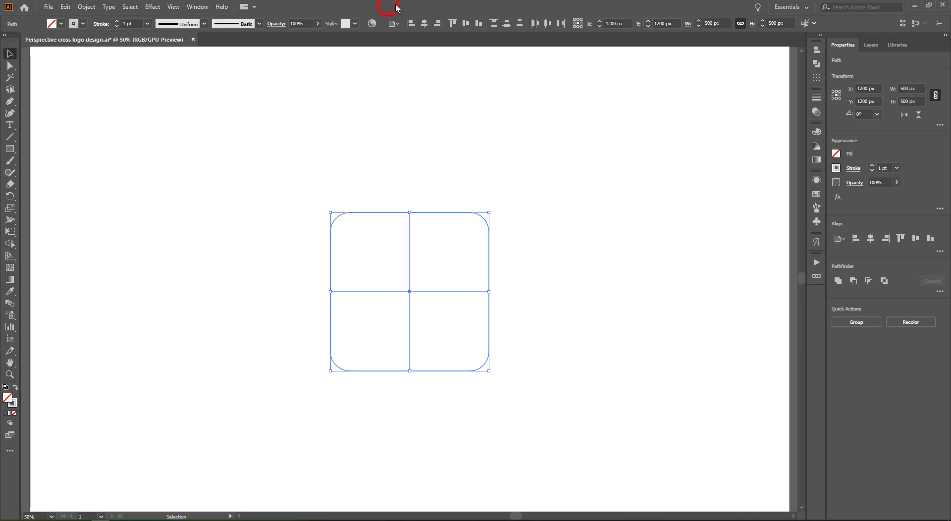
pyautogui.click(485, 160)
# Open the 3D Extrude & Bevel options for the rounded square and both dividing lines, with the preview turned on
pyautogui.moveTo(278, 149); pyautogui.dragTo(539, 419)
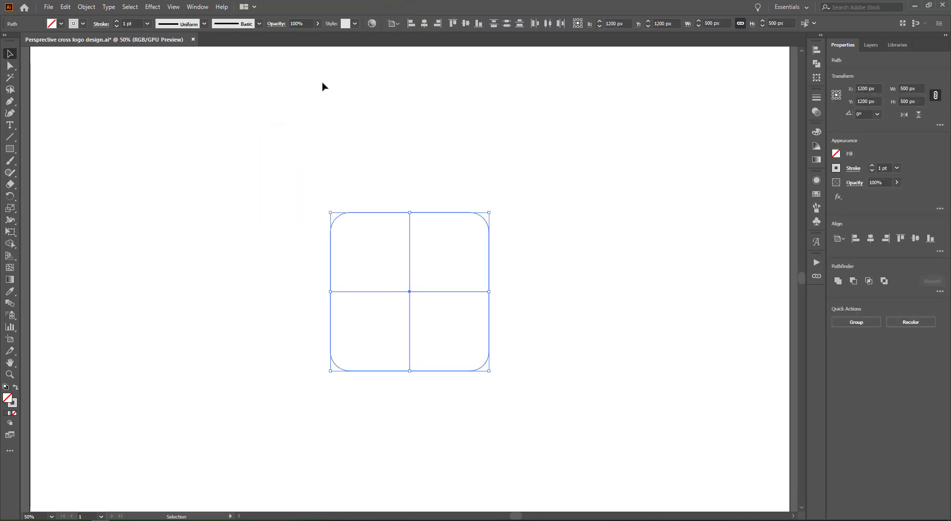
pyautogui.click(153, 6)
pyautogui.moveTo(184, 66)
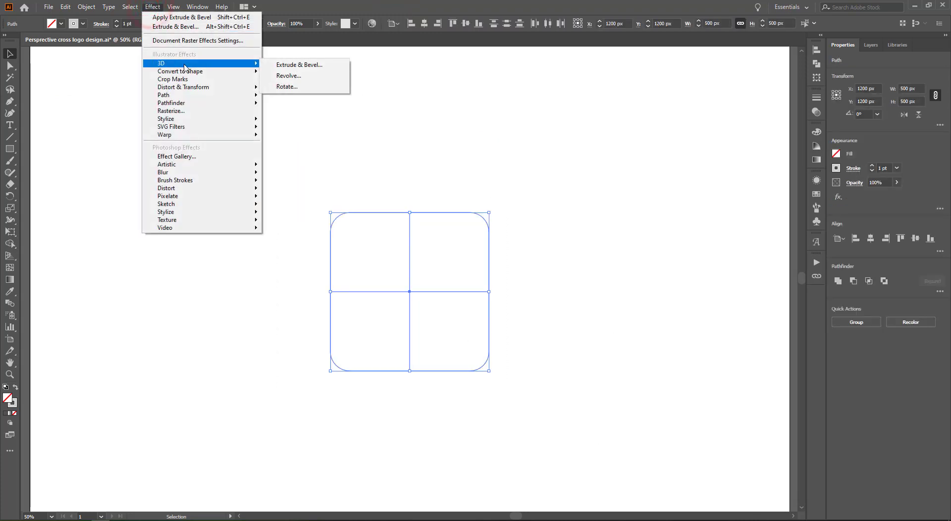
pyautogui.click(303, 65)
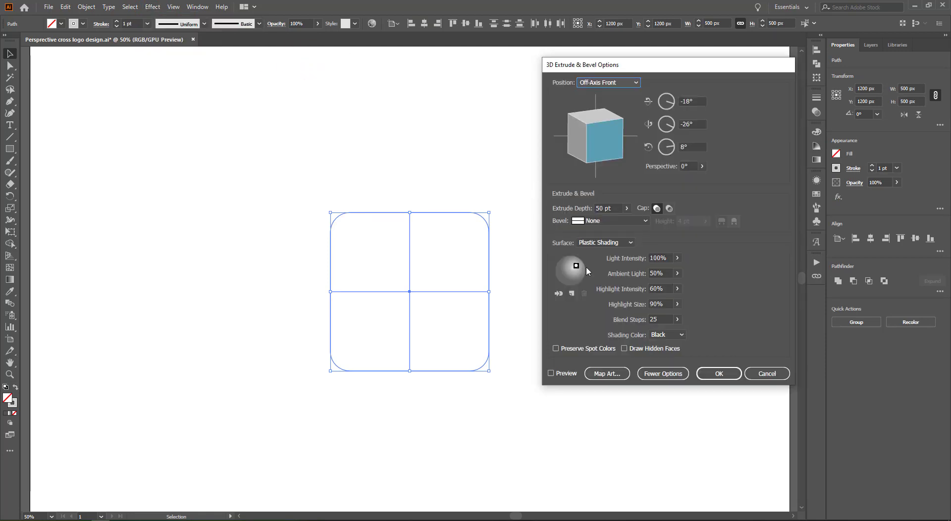
pyautogui.moveTo(604, 67); pyautogui.dragTo(598, 43)
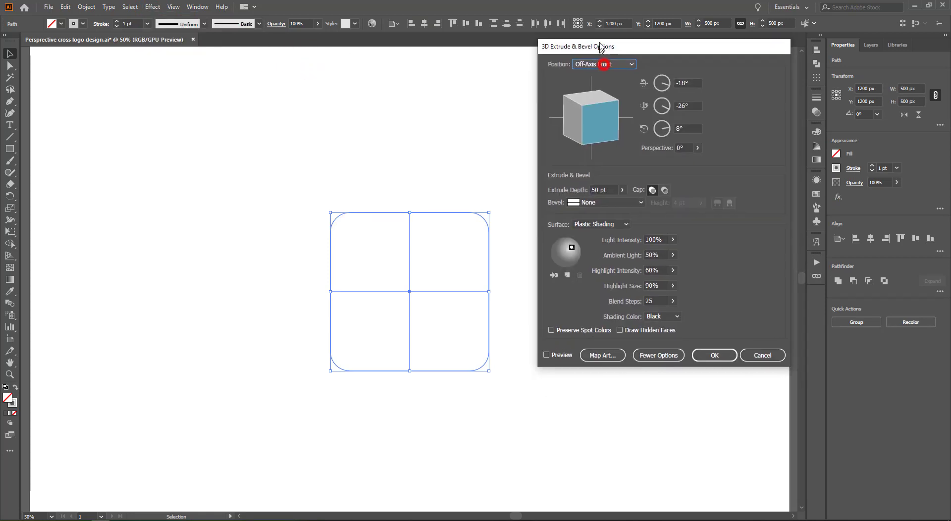
pyautogui.click(546, 350)
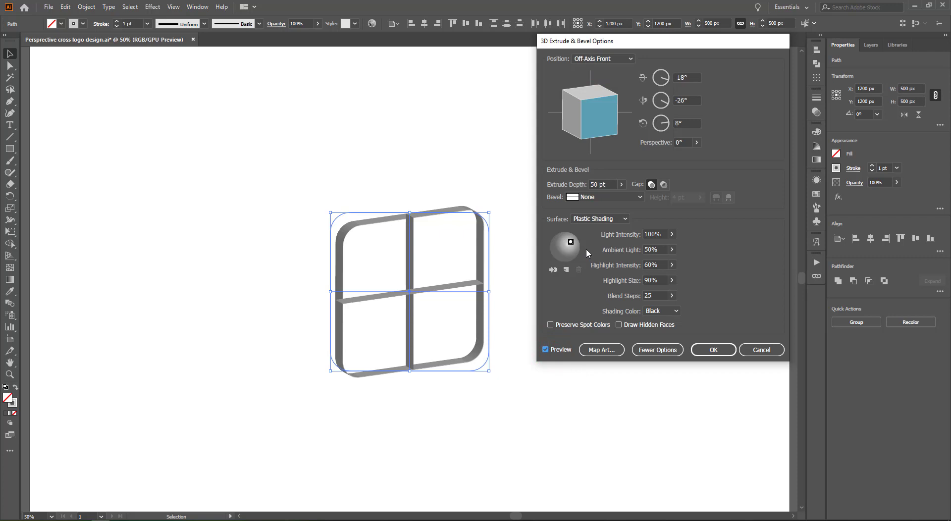
# Rotate the extruded shape freehand into a flat diamond view at about 55°, -39° and 23°
pyautogui.moveTo(613, 105); pyautogui.dragTo(589, 87)
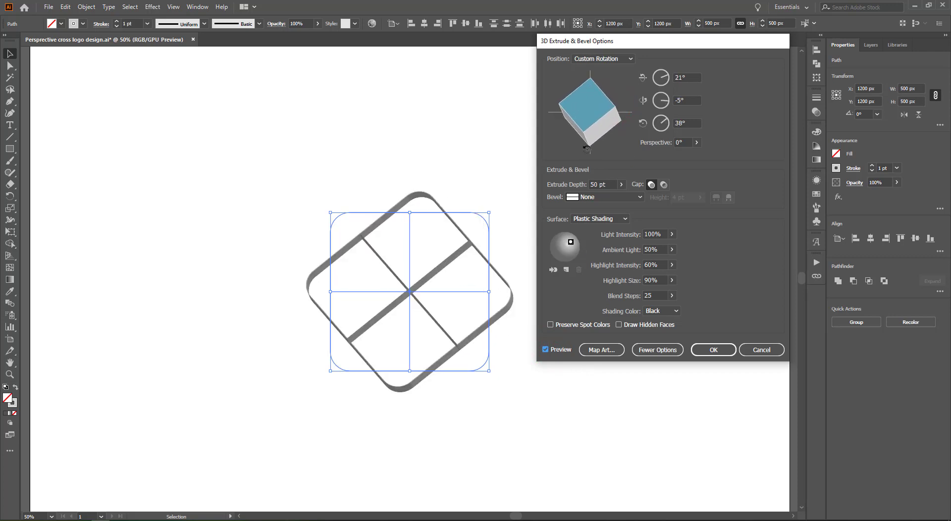
pyautogui.moveTo(585, 137); pyautogui.dragTo(585, 79)
pyautogui.moveTo(590, 135); pyautogui.dragTo(593, 131)
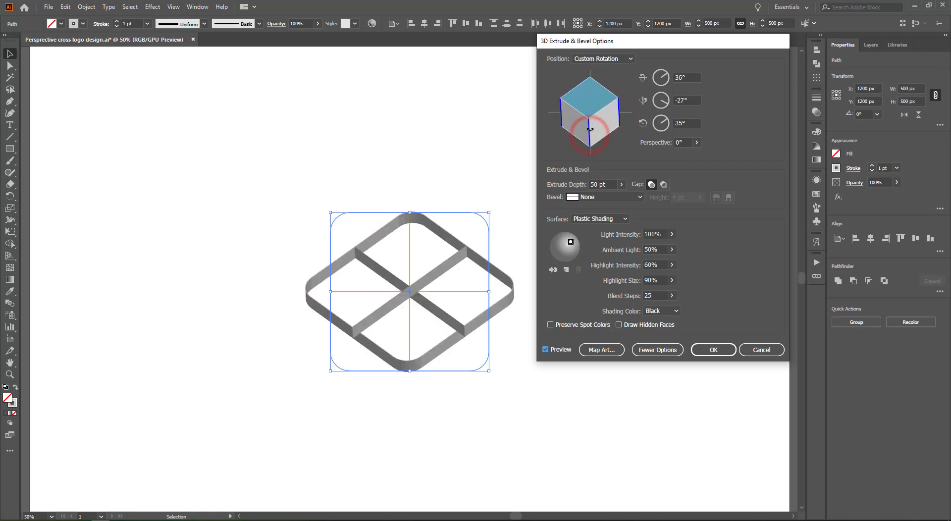
pyautogui.moveTo(595, 94); pyautogui.dragTo(597, 91)
pyautogui.moveTo(589, 141); pyautogui.dragTo(592, 138)
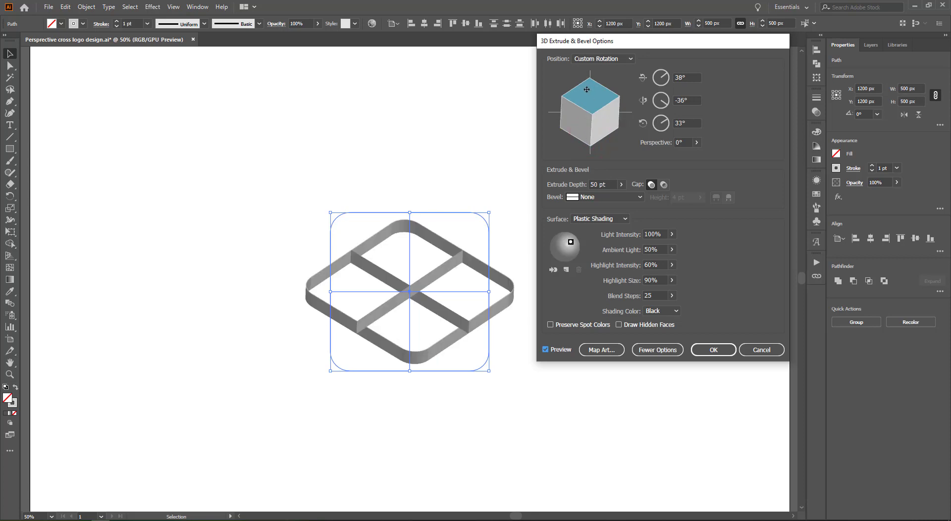
pyautogui.moveTo(587, 90)
pyautogui.mouseDown()
pyautogui.moveTo(619, 108)
pyautogui.moveTo(587, 93)
pyautogui.moveTo(626, 129)
pyautogui.mouseUp()
# Fine-tune the 3D rotation to 58° around X, -42° around Y and 22° around Z
pyautogui.click(694, 77)
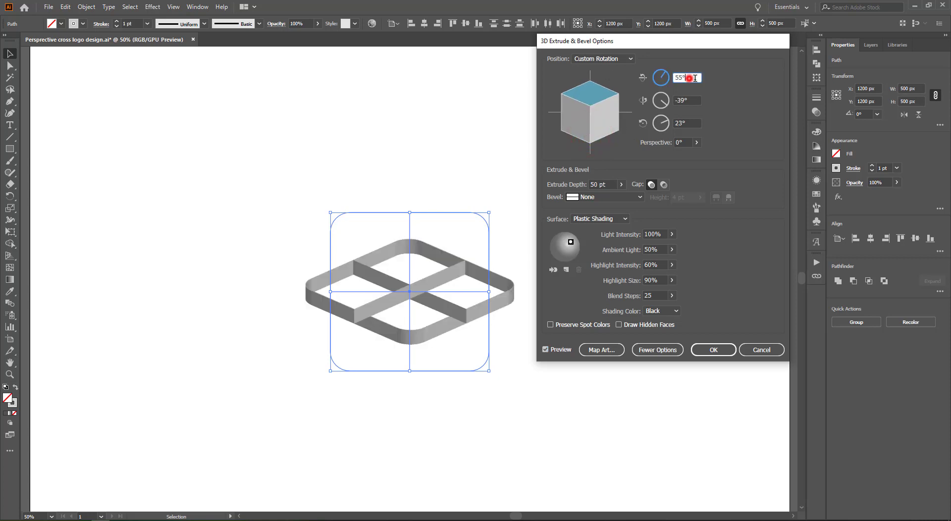
pyautogui.press('Up')
pyautogui.press('Up')
pyautogui.press('Up')
pyautogui.click(694, 99)
pyautogui.press('Up')
pyautogui.press('Up')
pyautogui.press('Down')
pyautogui.press('Down')
pyautogui.press('Down')
pyautogui.press('Down')
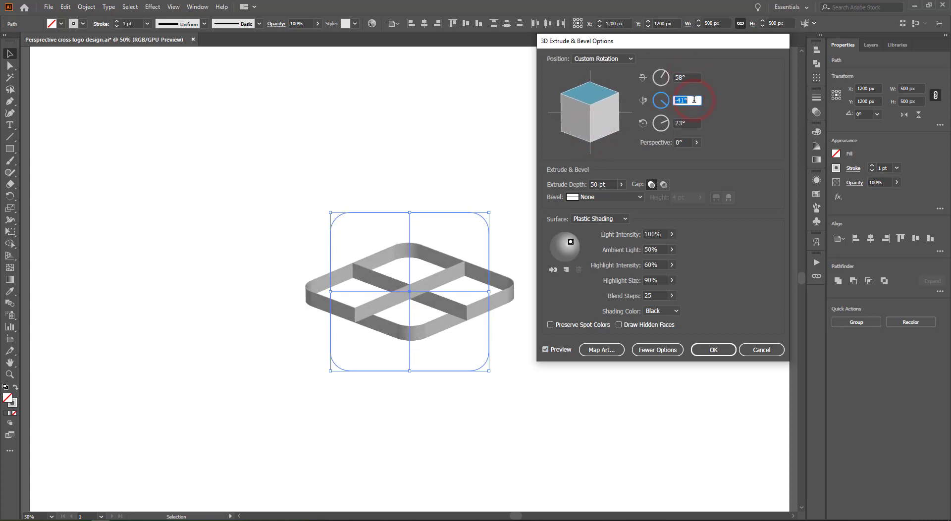
pyautogui.press('Down')
pyautogui.click(690, 122)
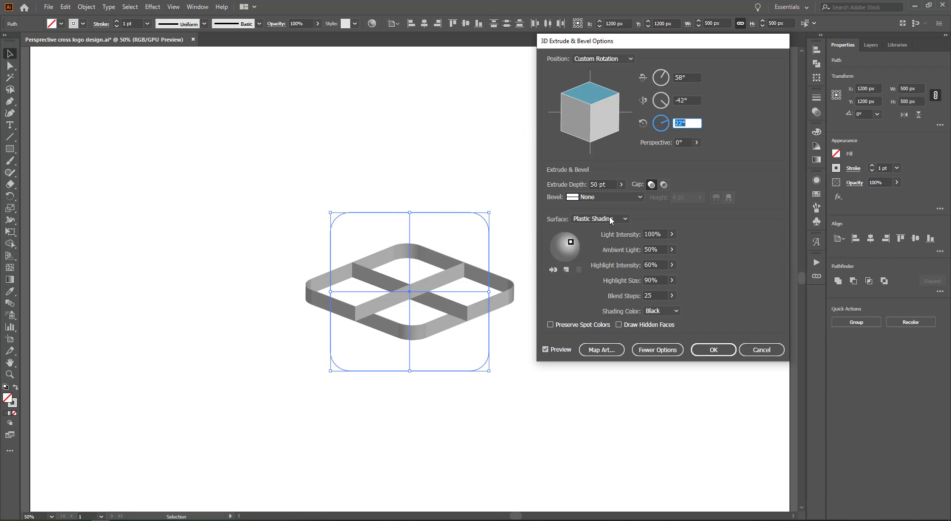
# Try an extrude depth of 90 pt and settle on 80 pt
pyautogui.doubleClick(596, 184)
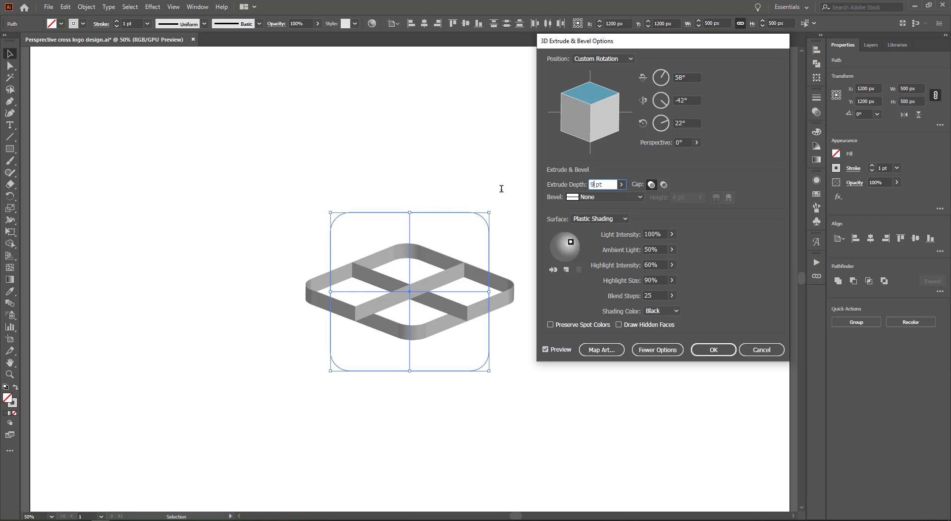
pyautogui.doubleClick(692, 123)
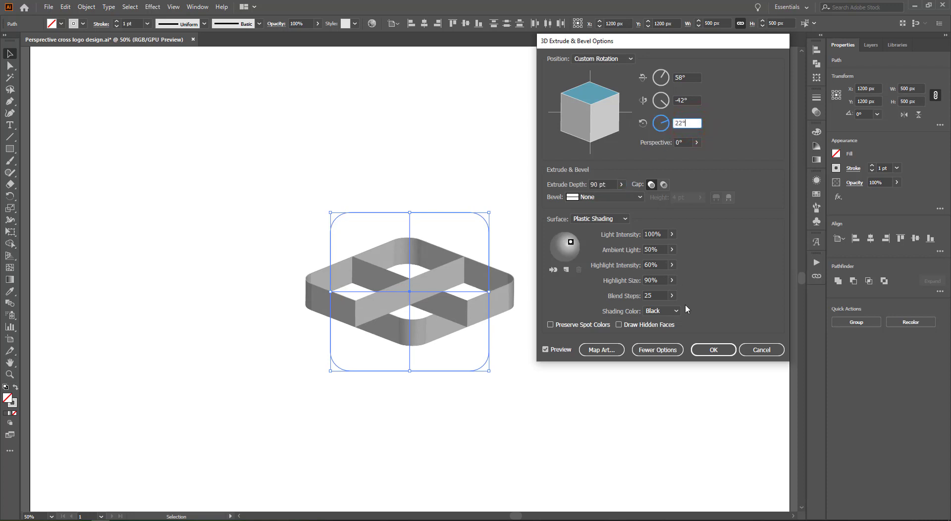
pyautogui.doubleClick(596, 184)
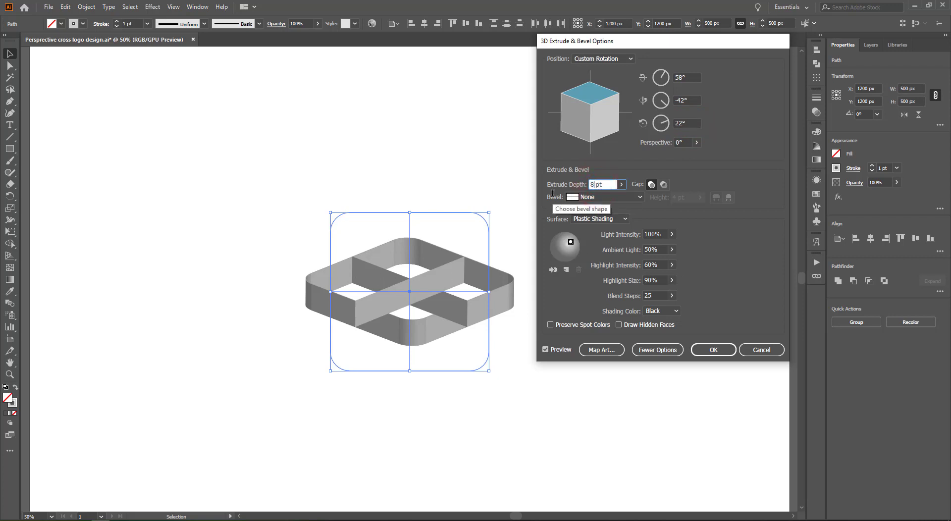
pyautogui.write('0')
pyautogui.click(690, 123)
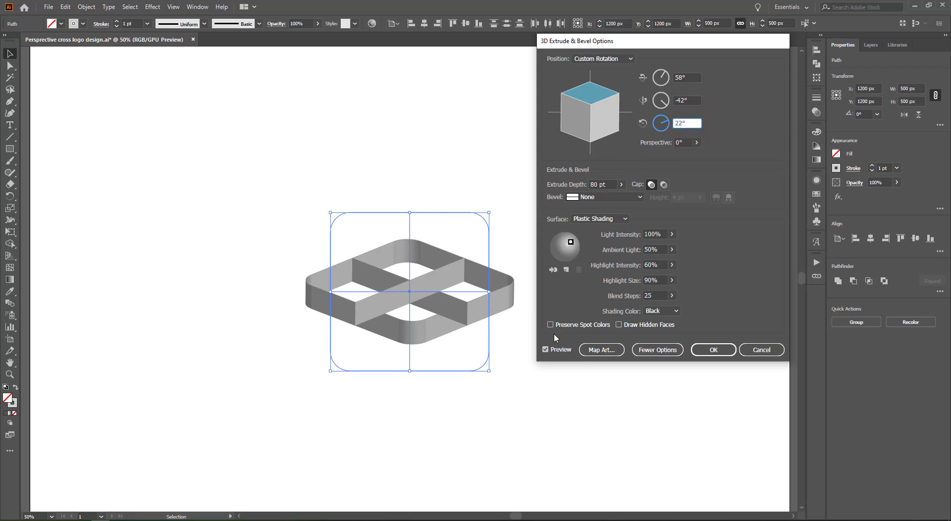
# Move the light to the top edge of the shading sphere and apply the 3D Extrude & Bevel effect
pyautogui.moveTo(571, 244); pyautogui.dragTo(564, 216)
pyautogui.click(566, 233)
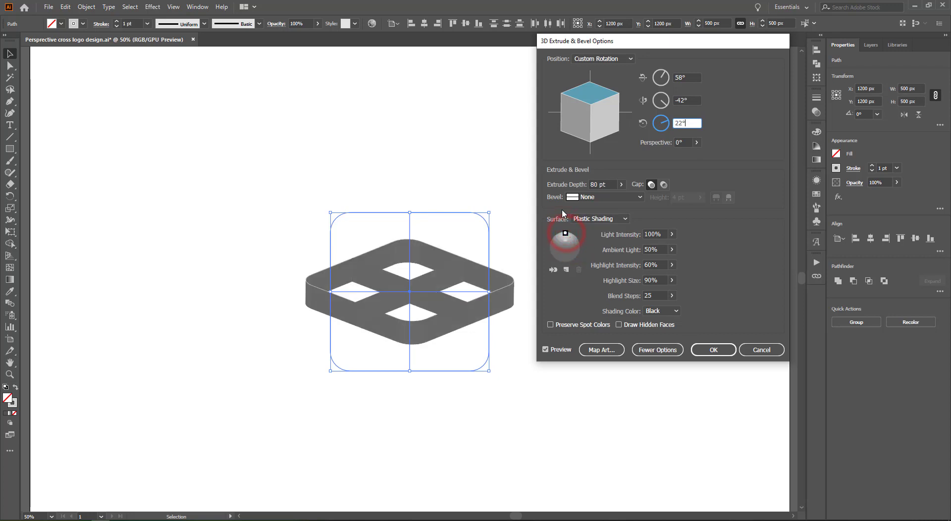
pyautogui.moveTo(566, 242)
pyautogui.mouseDown()
pyautogui.moveTo(571, 250)
pyautogui.moveTo(568, 231)
pyautogui.mouseUp()
pyautogui.click(565, 230)
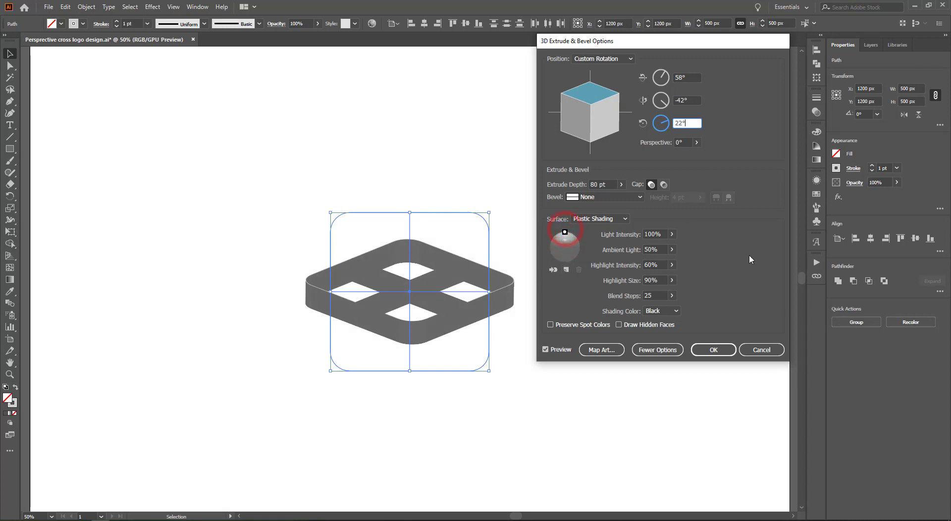
pyautogui.click(722, 348)
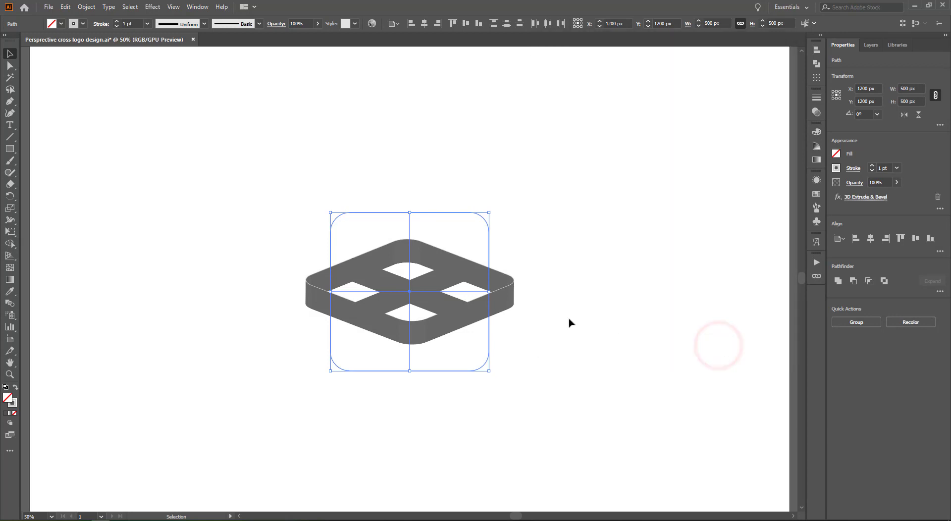
pyautogui.click(567, 322)
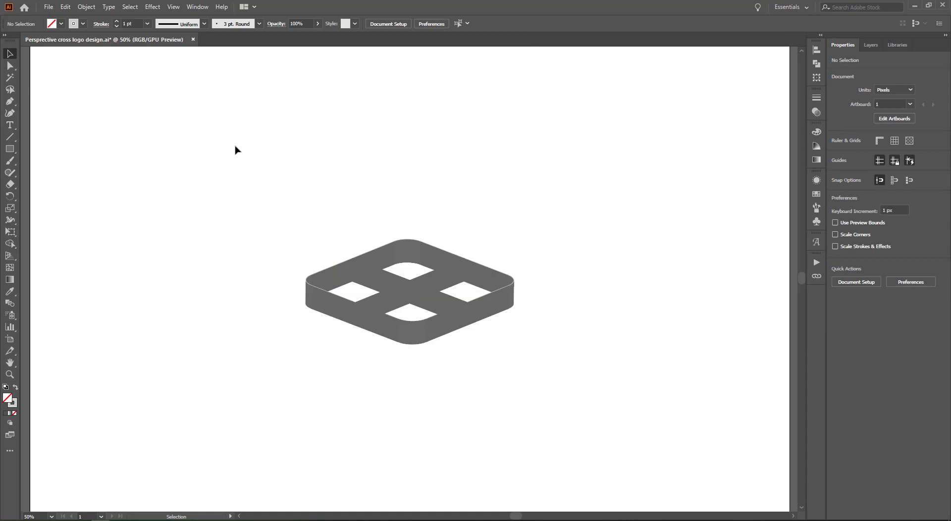
pyautogui.moveTo(236, 150); pyautogui.dragTo(569, 389)
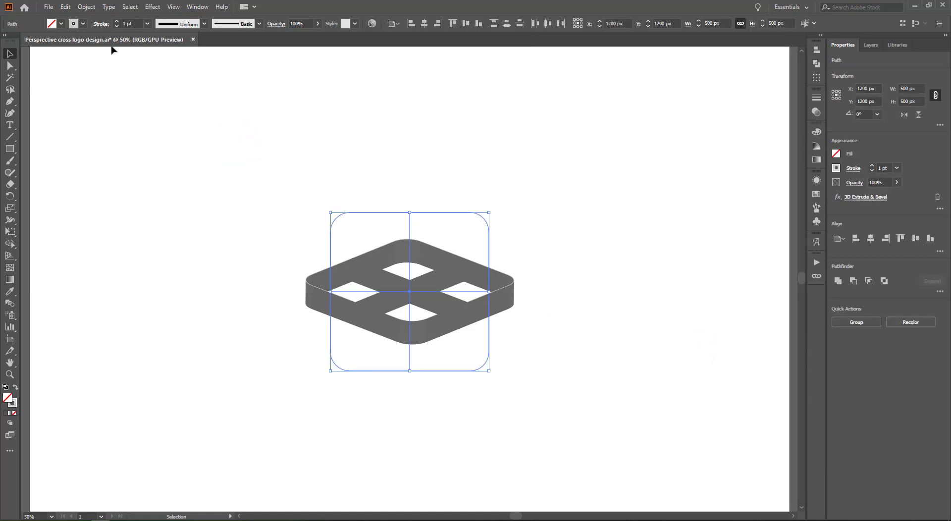
pyautogui.click(85, 7)
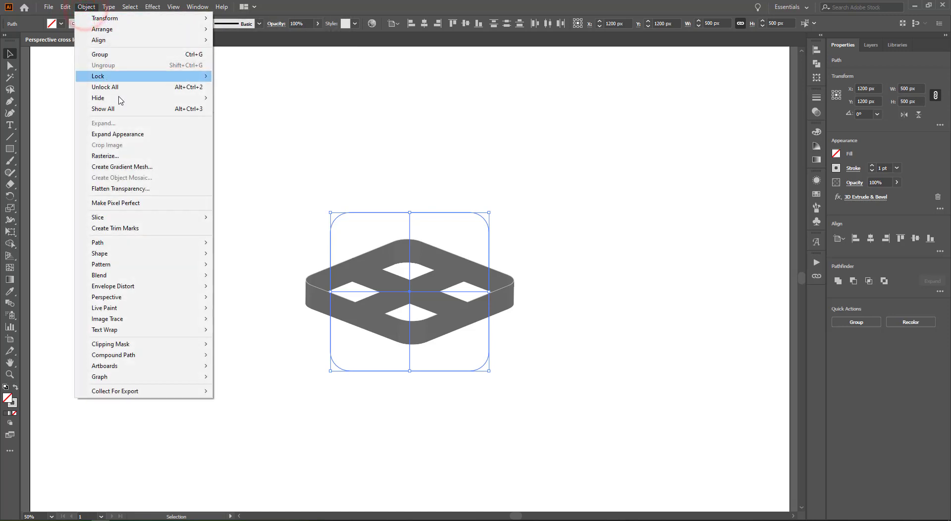
pyautogui.click(127, 134)
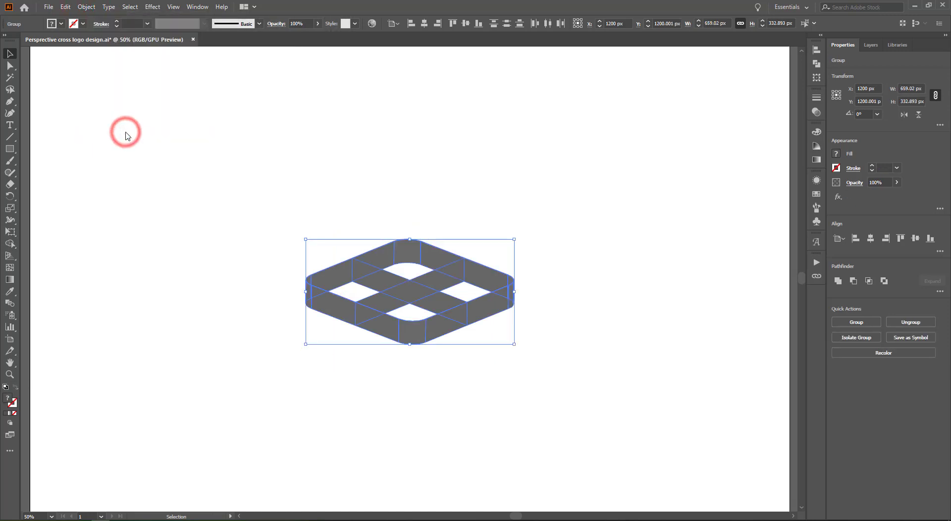
pyautogui.hotkey('ctrl', 'shift', 'a')
pyautogui.hotkey('ctrl', '1')
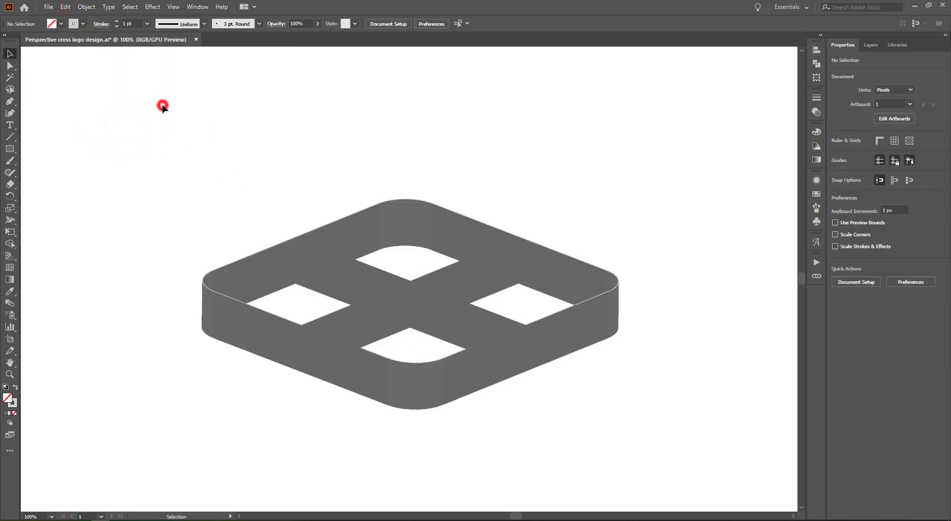
# Expand the appearance of the extruded rounded square and both crossing lines
pyautogui.moveTo(162, 106); pyautogui.dragTo(694, 471)
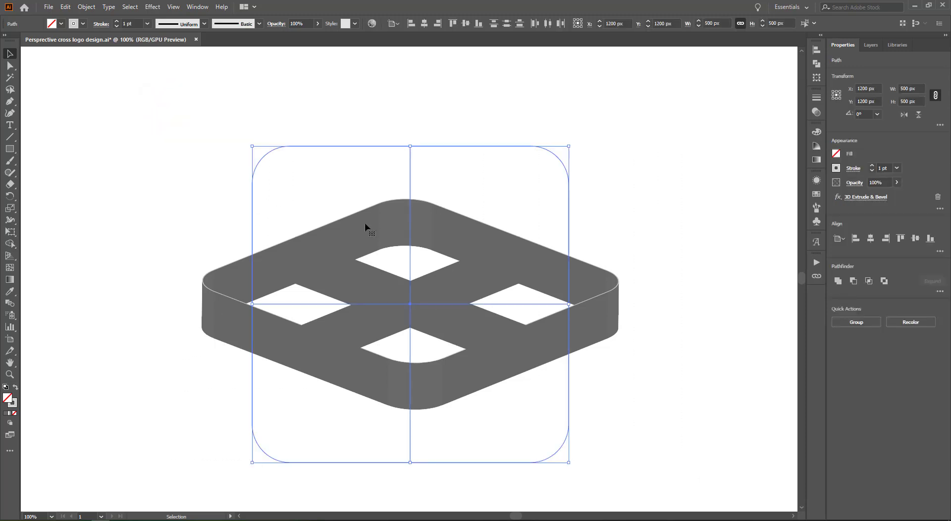
pyautogui.click(86, 7)
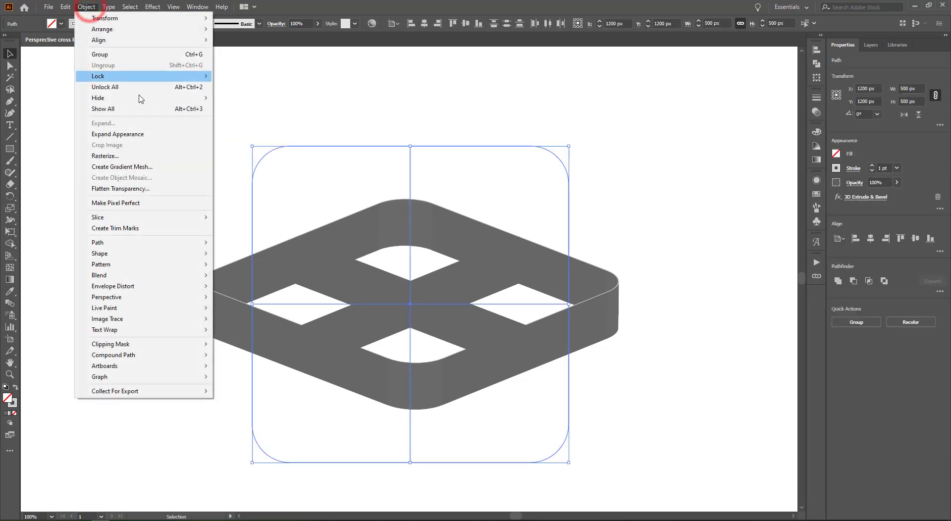
pyautogui.click(137, 134)
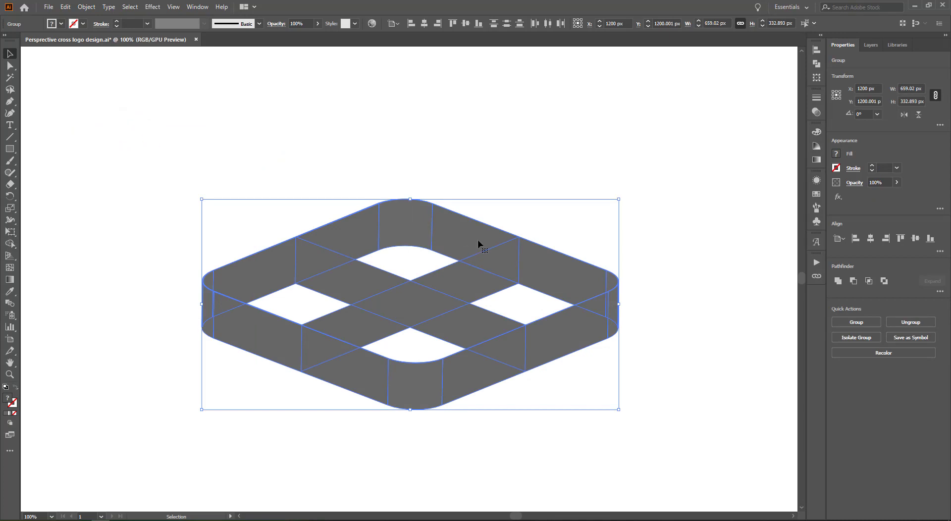
# Ungroup the expanded artwork, and ungroup its outer frame again into separate face pieces
pyautogui.rightClick(433, 226)
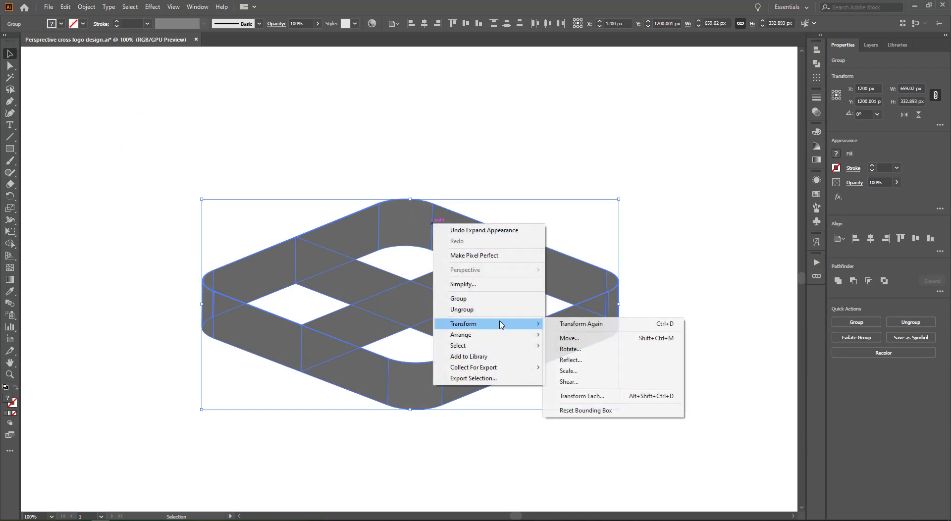
pyautogui.click(485, 313)
pyautogui.rightClick(422, 227)
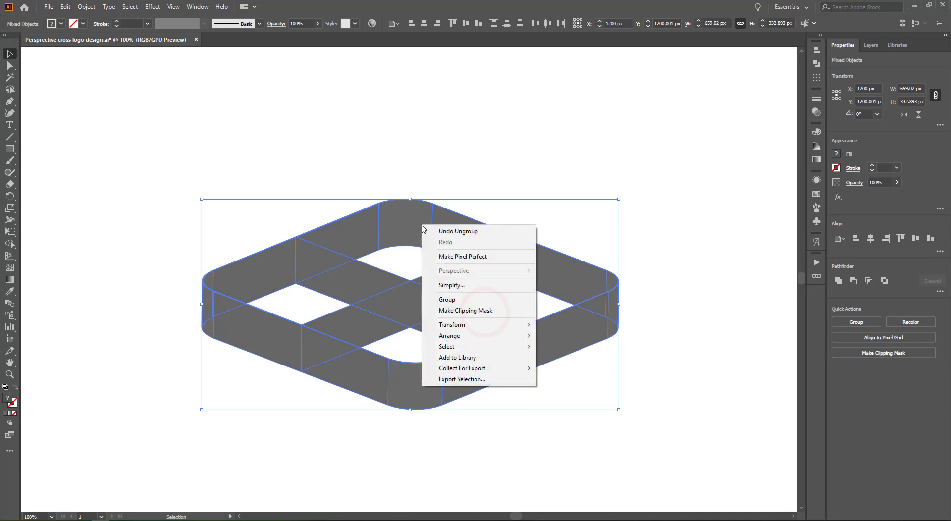
pyautogui.click(433, 439)
pyautogui.click(419, 395)
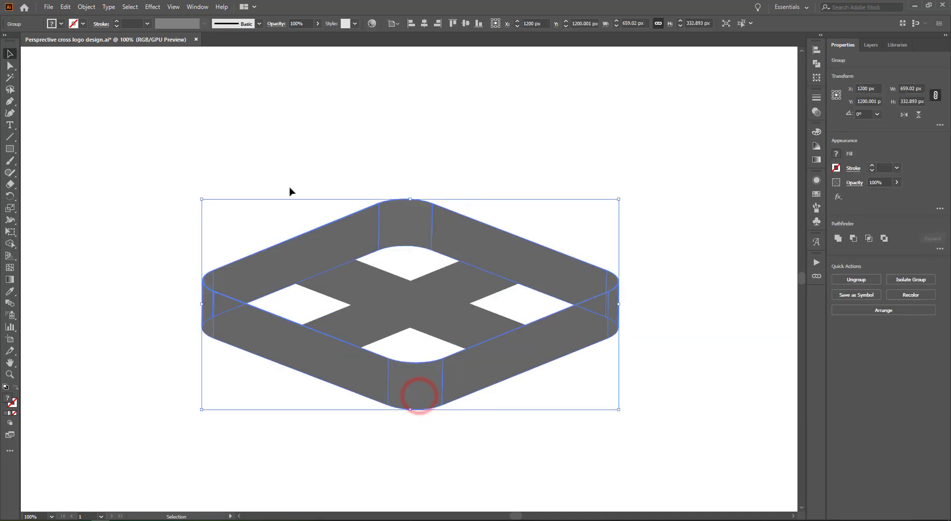
pyautogui.rightClick(422, 213)
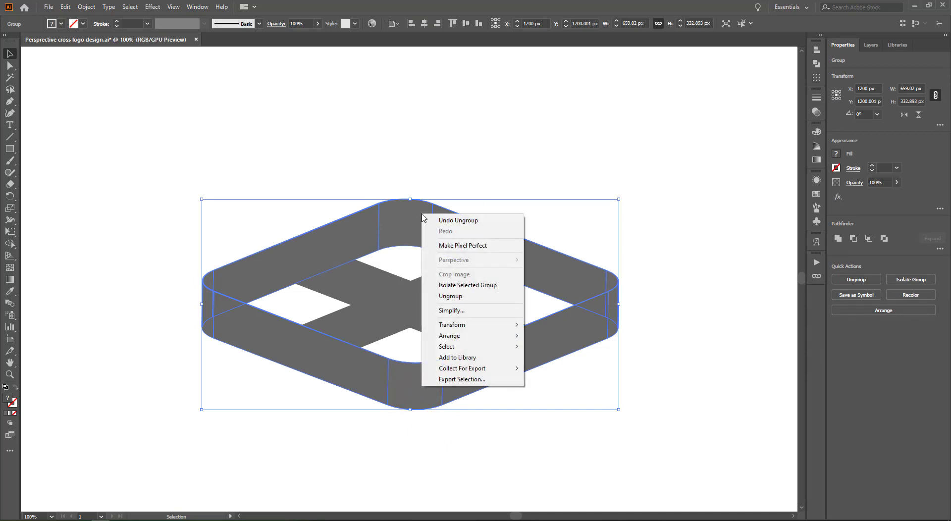
pyautogui.click(463, 300)
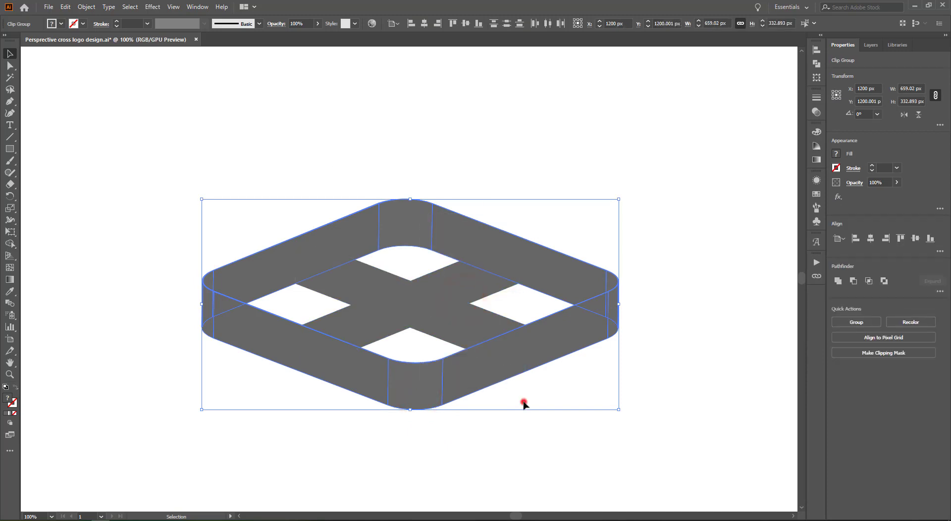
pyautogui.click(523, 401)
# Select the wall and corner pieces of the frame one after another to check how they are separated
pyautogui.click(466, 285)
pyautogui.click(437, 221)
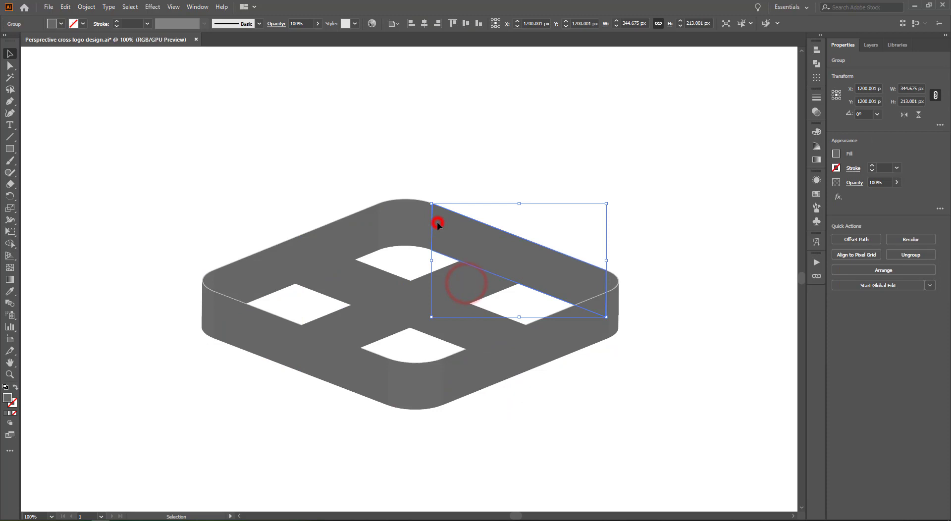
pyautogui.click(405, 221)
pyautogui.click(357, 223)
pyautogui.click(336, 371)
pyautogui.click(421, 381)
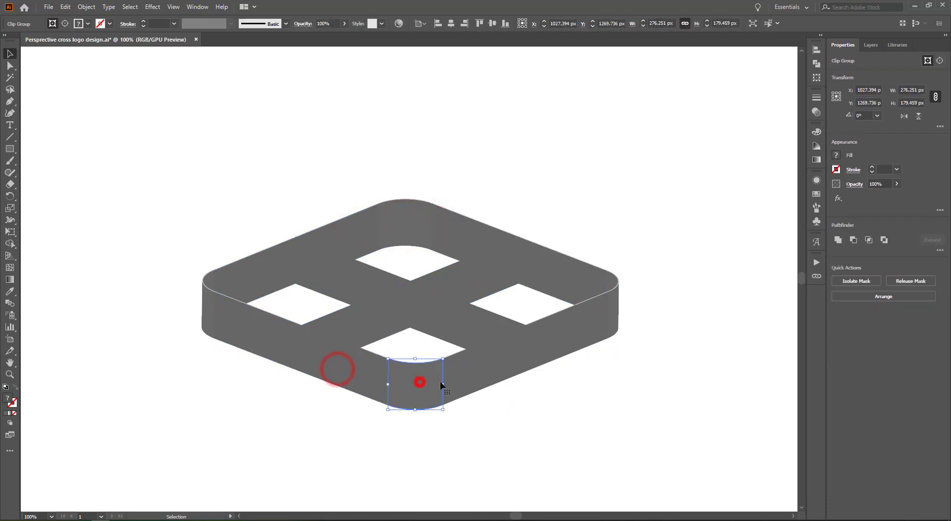
pyautogui.click(491, 382)
pyautogui.click(615, 311)
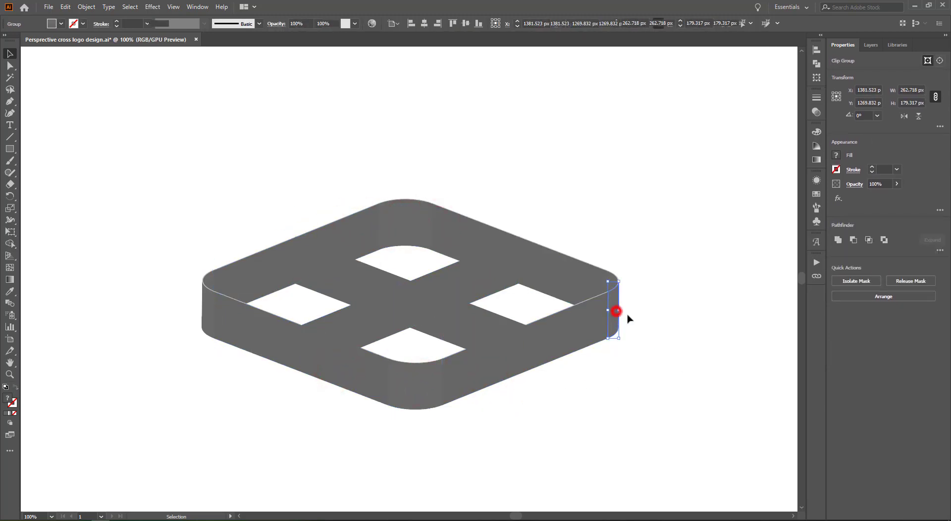
pyautogui.click(648, 337)
pyautogui.click(642, 335)
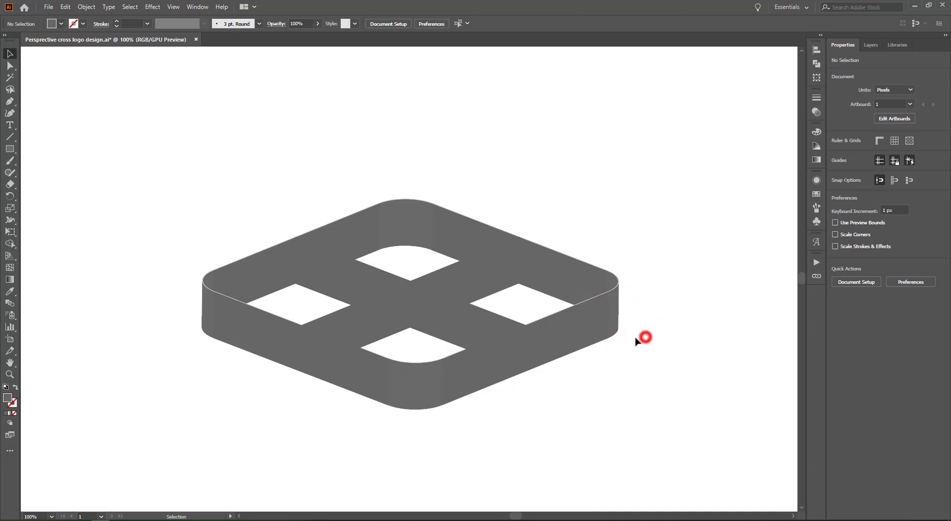
pyautogui.click(606, 361)
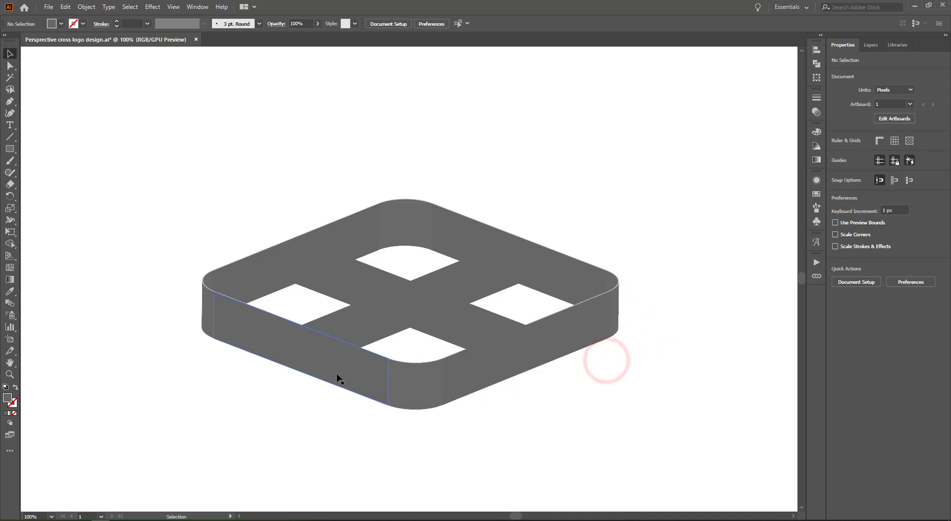
pyautogui.click(320, 425)
pyautogui.moveTo(475, 426); pyautogui.dragTo(497, 394)
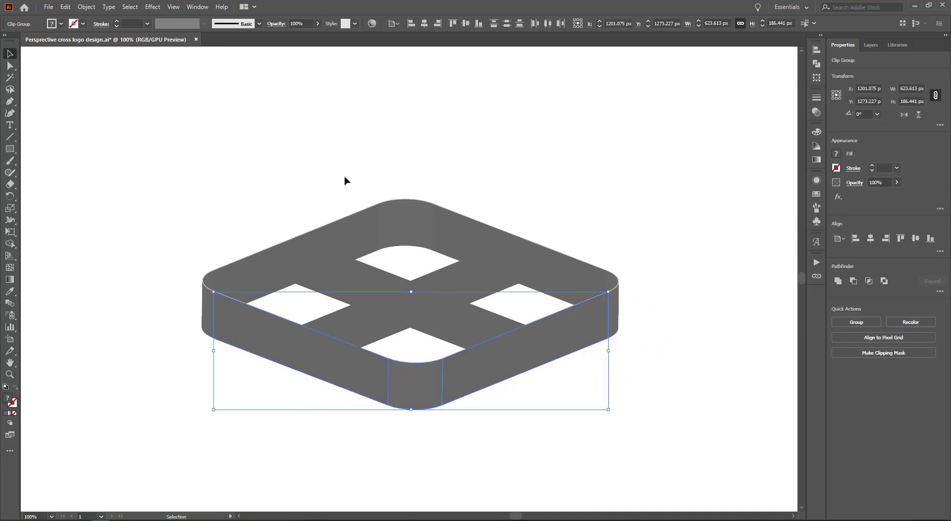
pyautogui.moveTo(345, 177); pyautogui.dragTo(510, 215)
pyautogui.click(664, 206)
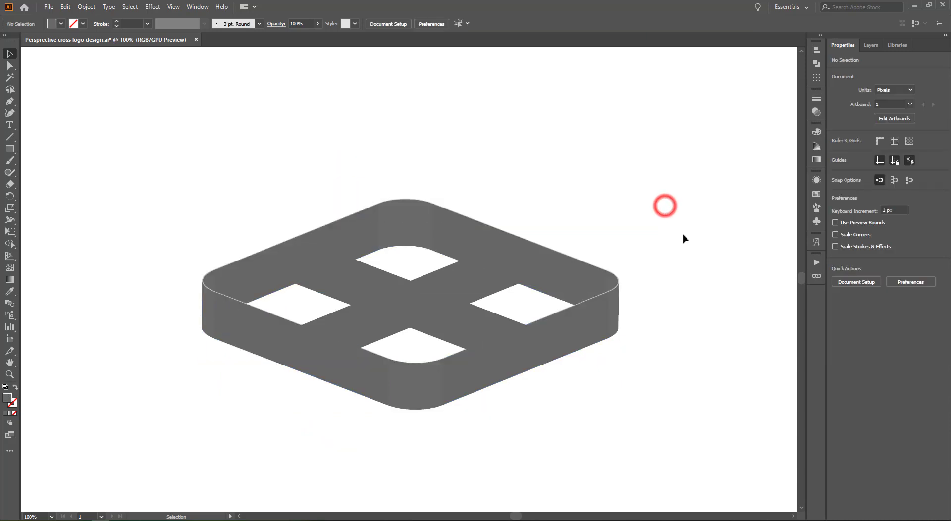
pyautogui.click(640, 359)
# Unite the five outer front wall and corner pieces of the frame into one shape with Pathfinder
pyautogui.click(619, 324)
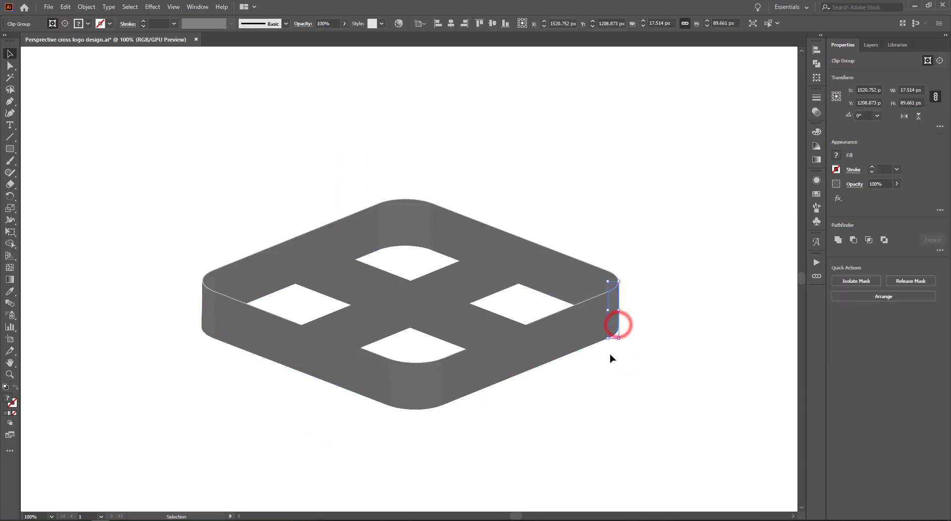
pyautogui.keyDown('shift'); pyautogui.click(588, 337); pyautogui.keyUp('shift')
pyautogui.keyDown('shift'); pyautogui.click(425, 387); pyautogui.keyUp('shift')
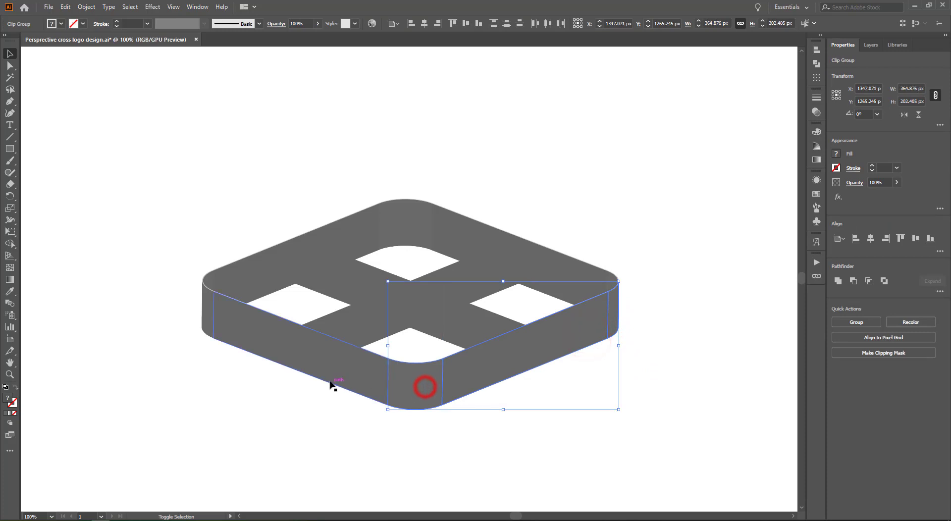
pyautogui.keyDown('shift'); pyautogui.click(327, 374); pyautogui.keyUp('shift')
pyautogui.keyDown('shift'); pyautogui.click(208, 314); pyautogui.keyUp('shift')
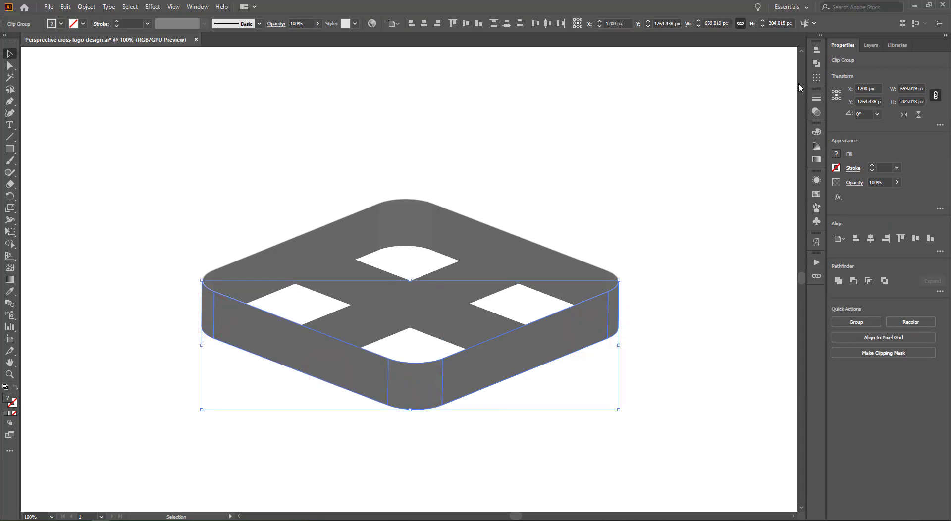
pyautogui.click(817, 63)
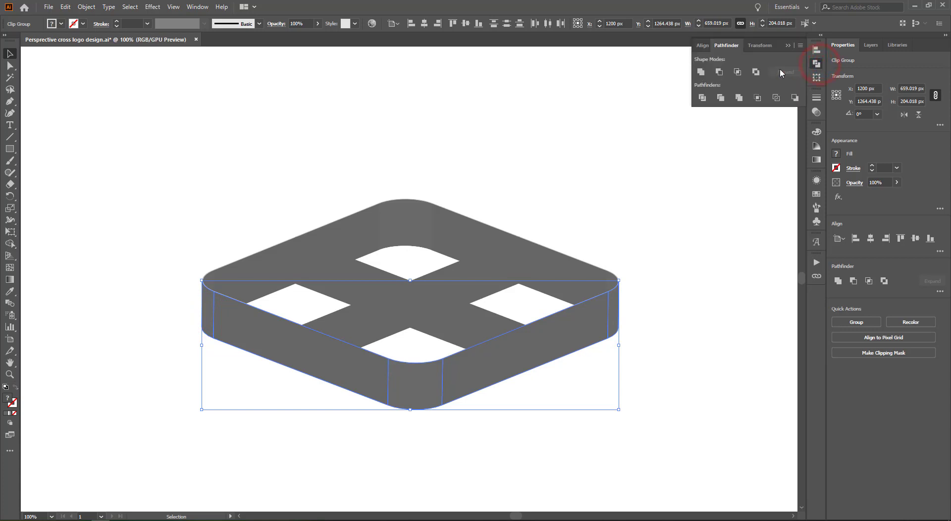
pyautogui.click(701, 73)
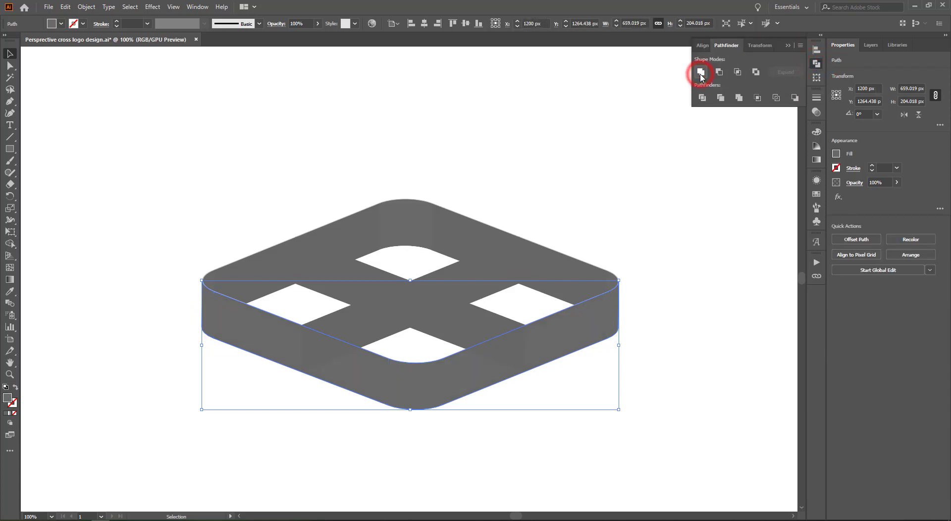
pyautogui.click(669, 308)
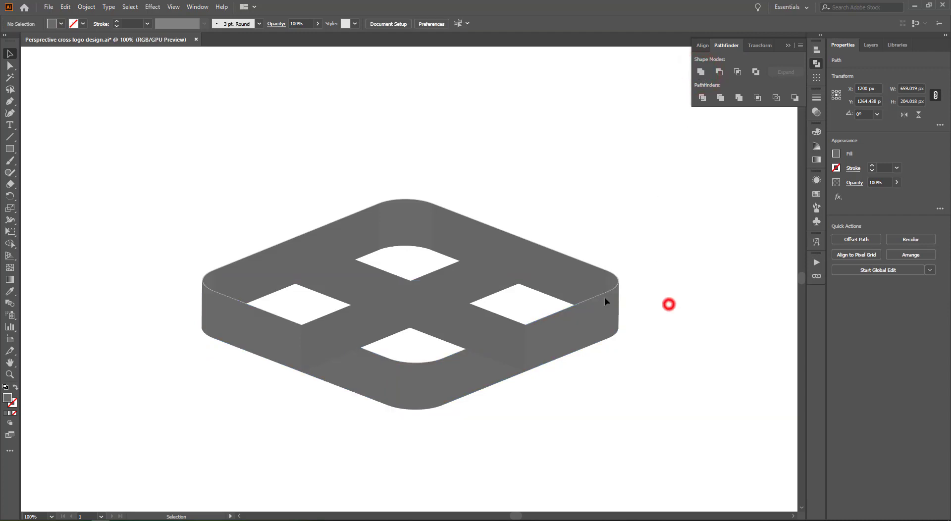
# Unite the five inner back wall and corner pieces of the frame into one shape
pyautogui.click(209, 281)
pyautogui.keyDown('shift'); pyautogui.click(254, 270); pyautogui.keyUp('shift')
pyautogui.keyDown('shift'); pyautogui.click(408, 235); pyautogui.keyUp('shift')
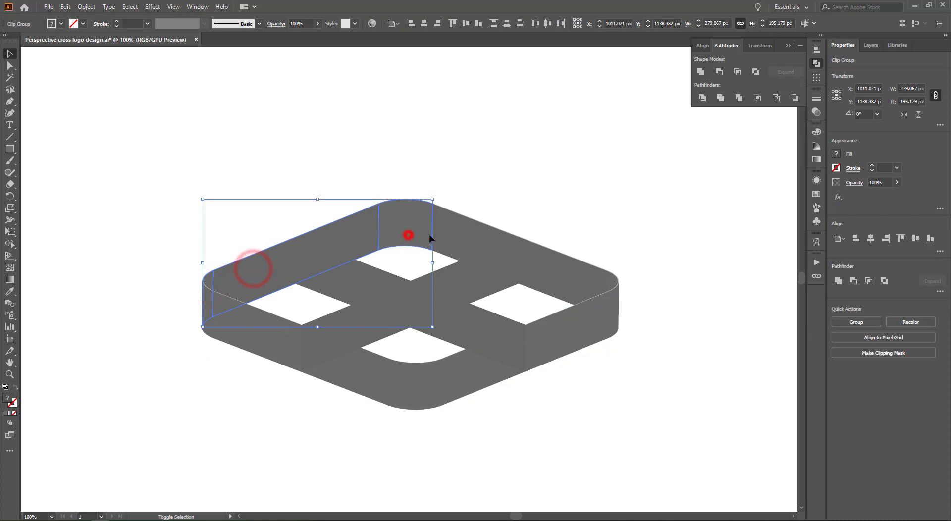
pyautogui.keyDown('shift'); pyautogui.click(461, 236); pyautogui.keyUp('shift')
pyautogui.keyDown('shift'); pyautogui.click(614, 283); pyautogui.keyUp('shift')
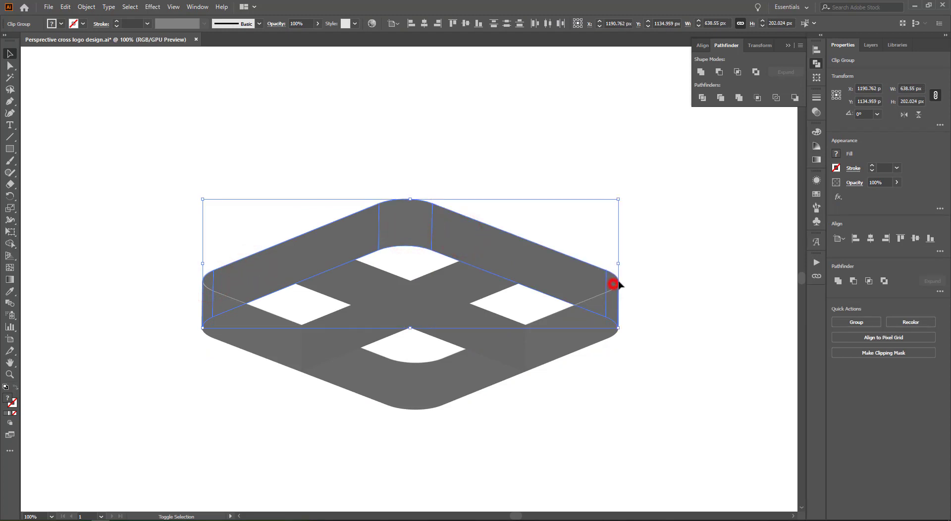
pyautogui.click(701, 73)
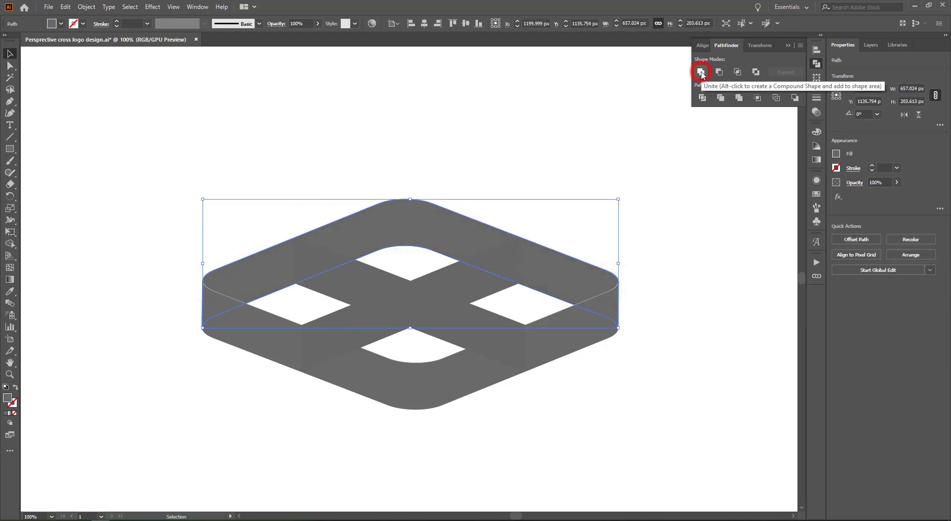
pyautogui.click(658, 241)
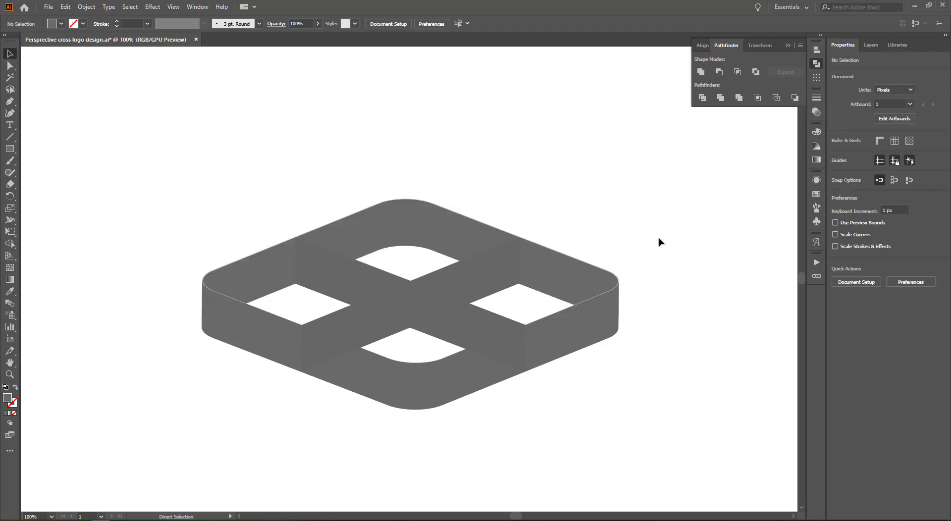
# Fill the thin rim group along the frame's top edge with red
pyautogui.hotkey('ctrl', '=')
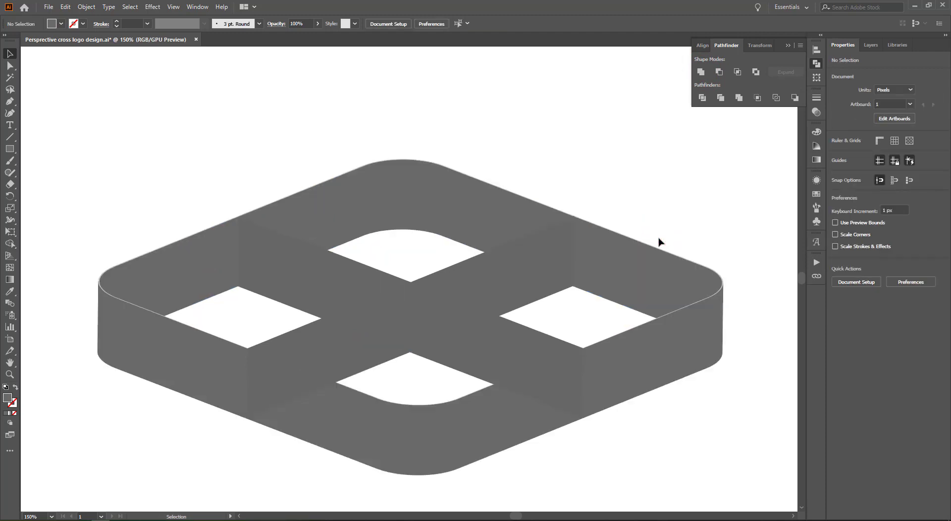
pyautogui.click(158, 316)
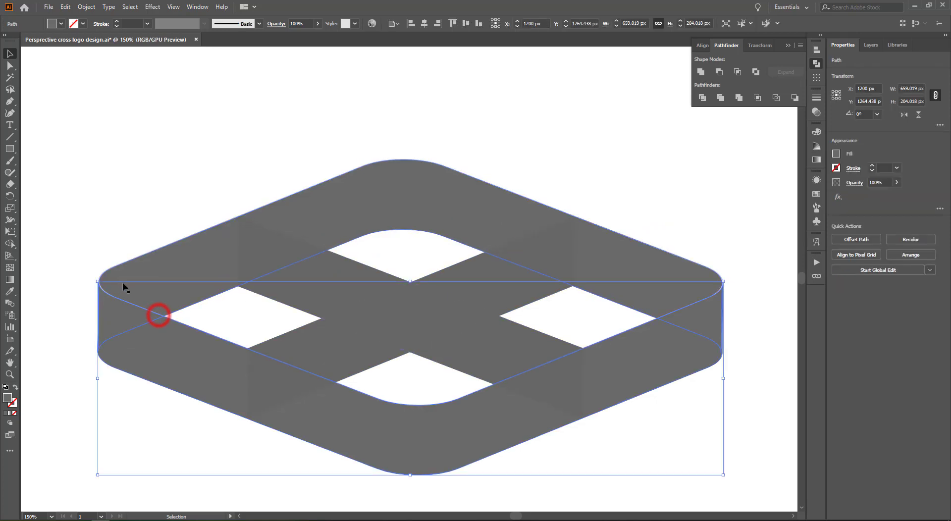
pyautogui.click(99, 270)
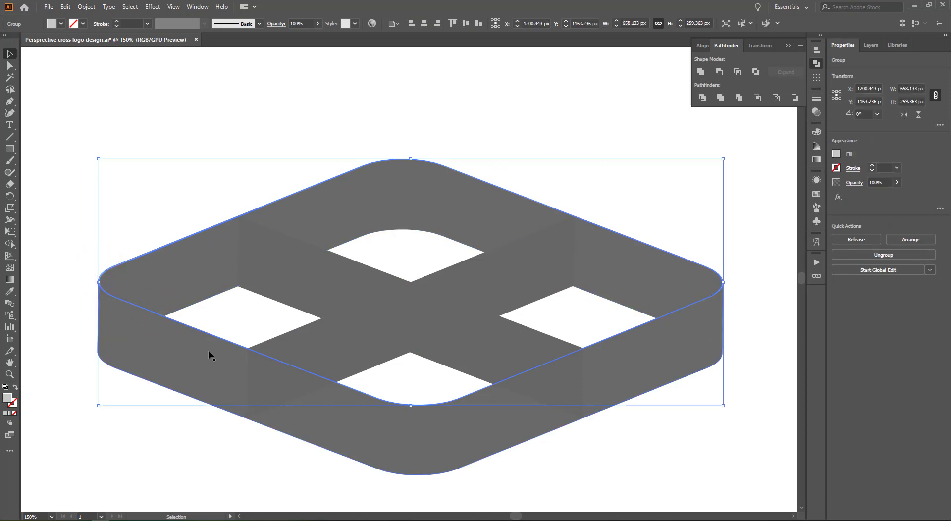
pyautogui.click(61, 23)
pyautogui.click(34, 40)
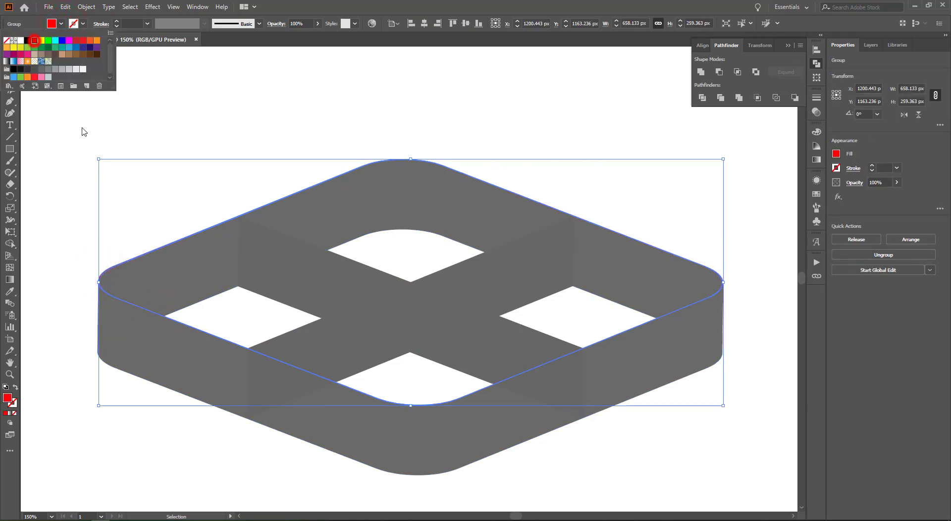
pyautogui.click(197, 133)
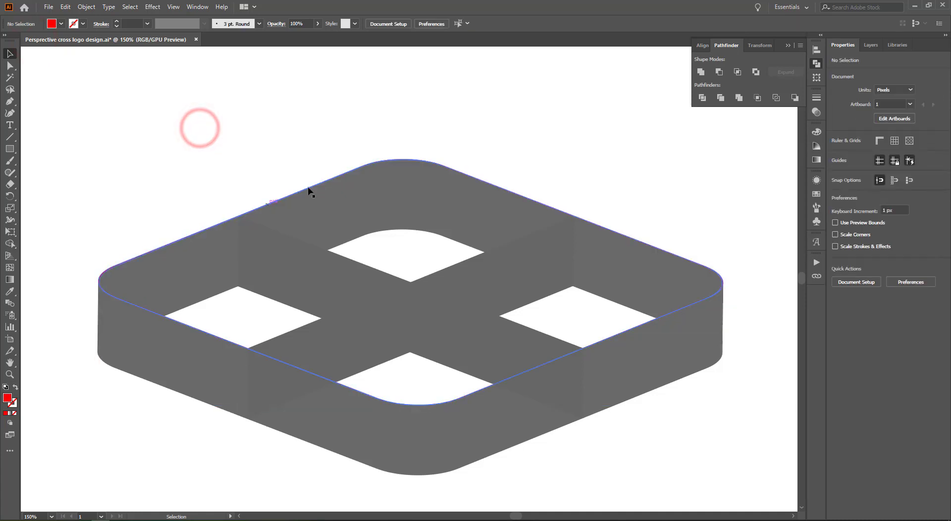
# Offset the path of the red rim by 6 px with miter joins and a miter limit of 4
pyautogui.click(99, 276)
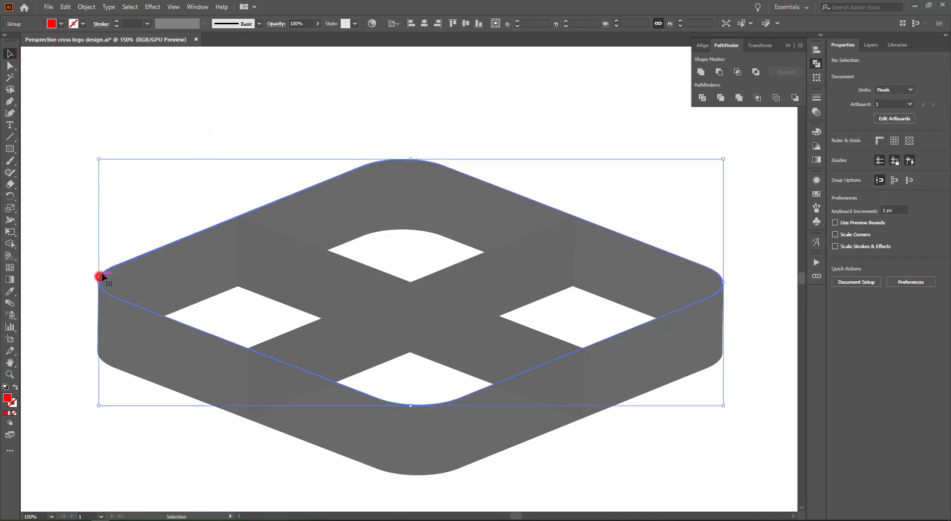
pyautogui.click(86, 7)
pyautogui.moveTo(137, 247)
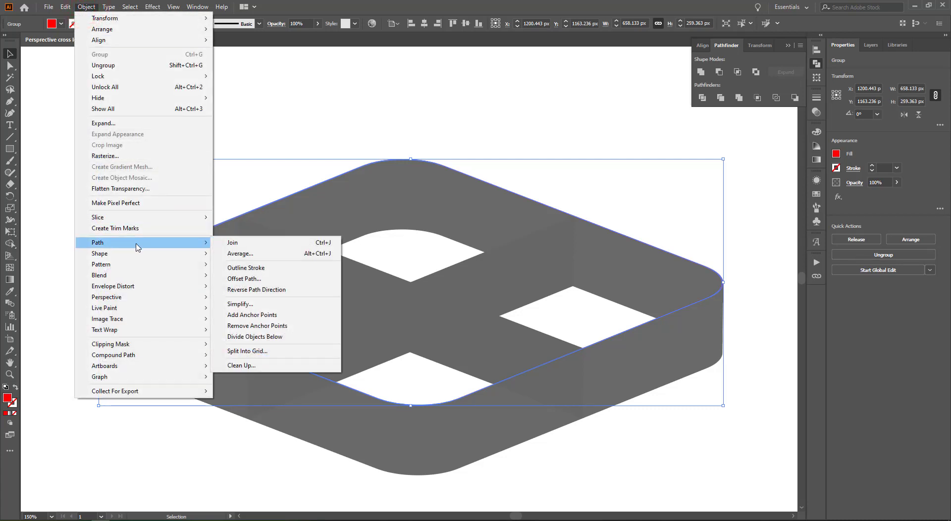
pyautogui.click(265, 278)
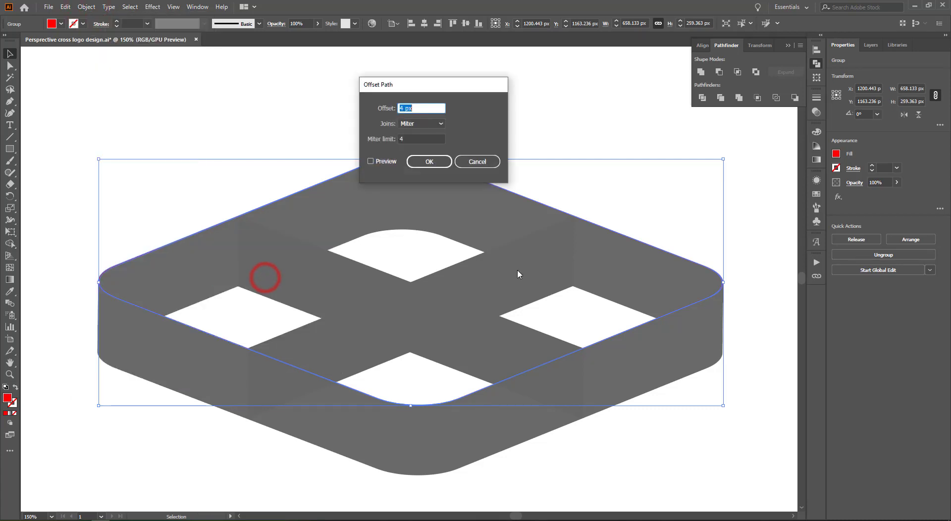
pyautogui.click(371, 161)
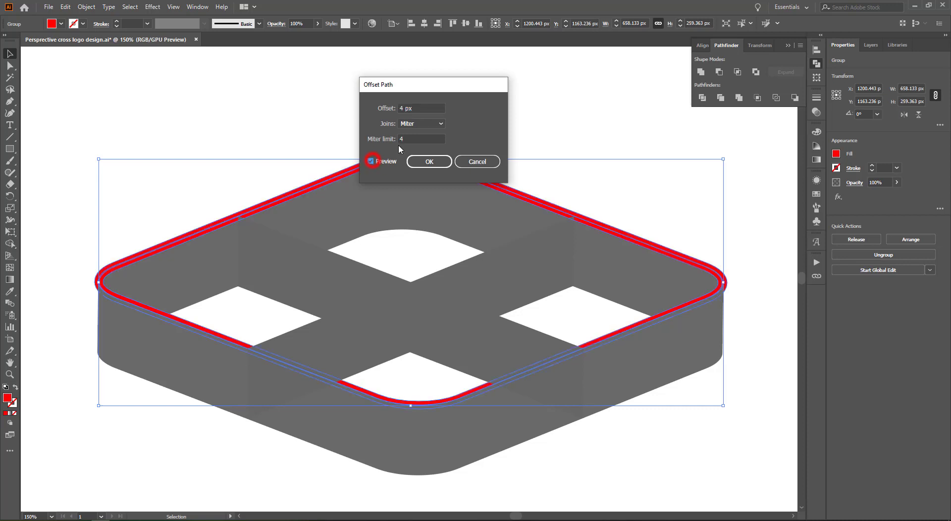
pyautogui.click(418, 107)
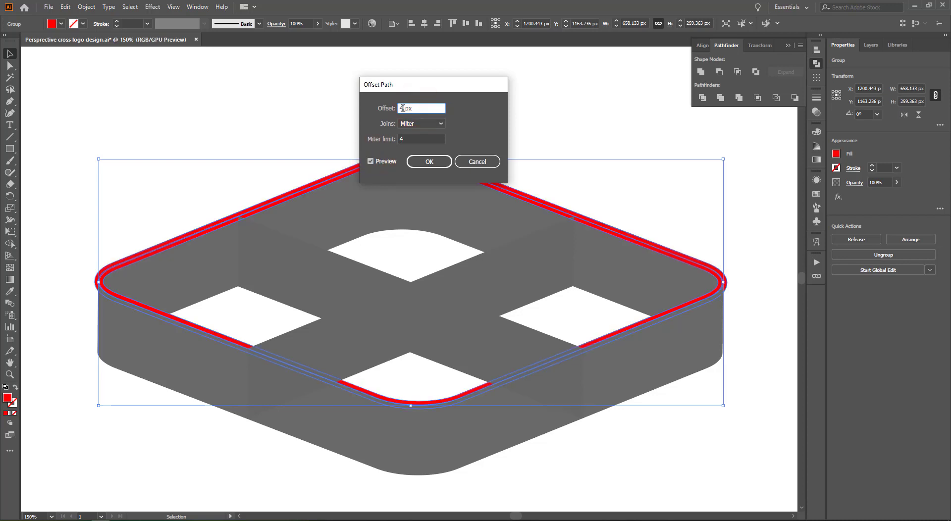
pyautogui.write('6')
pyautogui.click(414, 140)
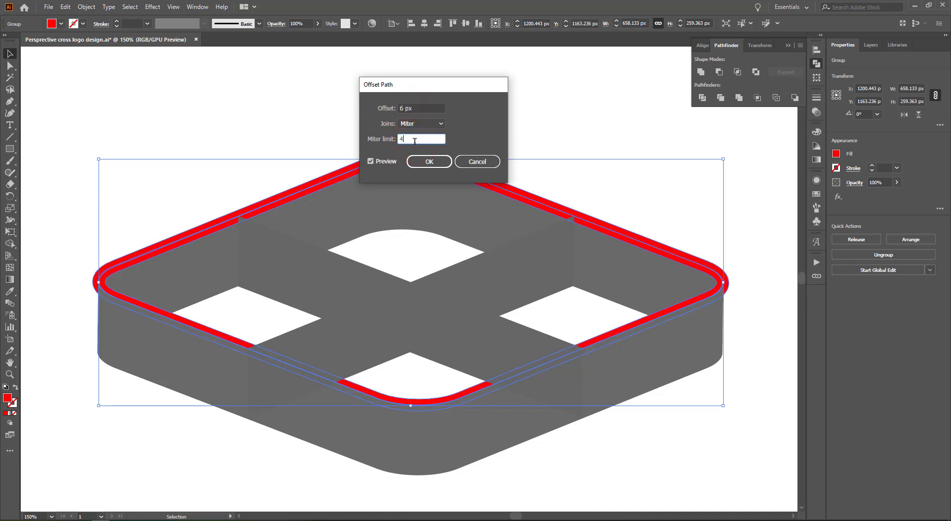
pyautogui.click(428, 163)
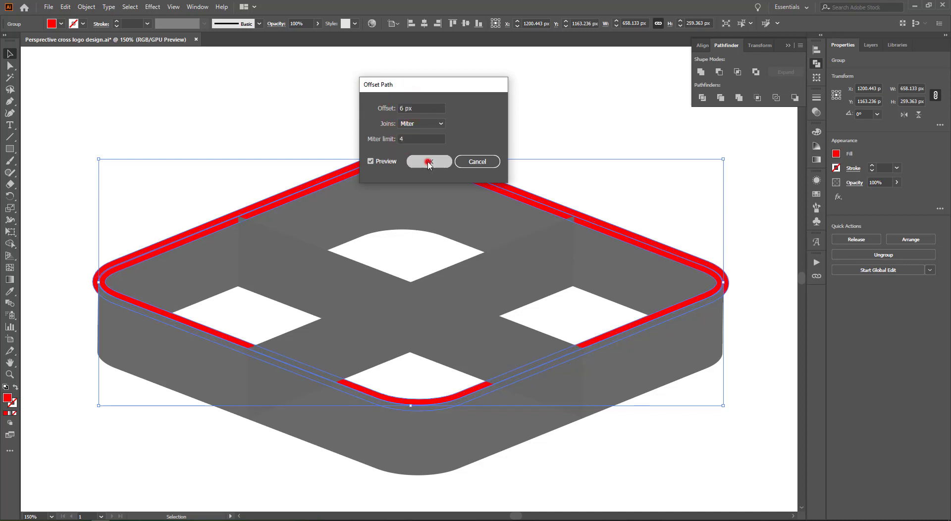
pyautogui.click(472, 135)
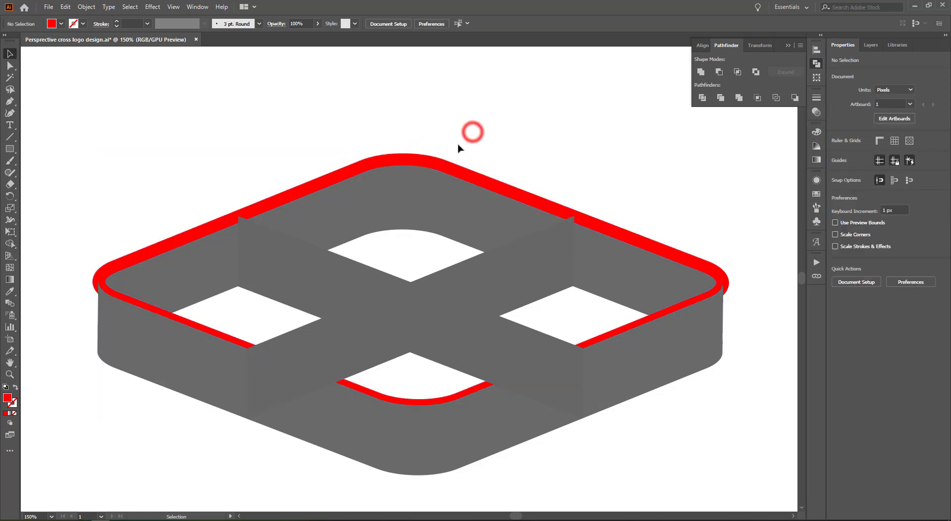
# Ungroup the red rim so its offset outline is separate from the original thin rim
pyautogui.click(438, 159)
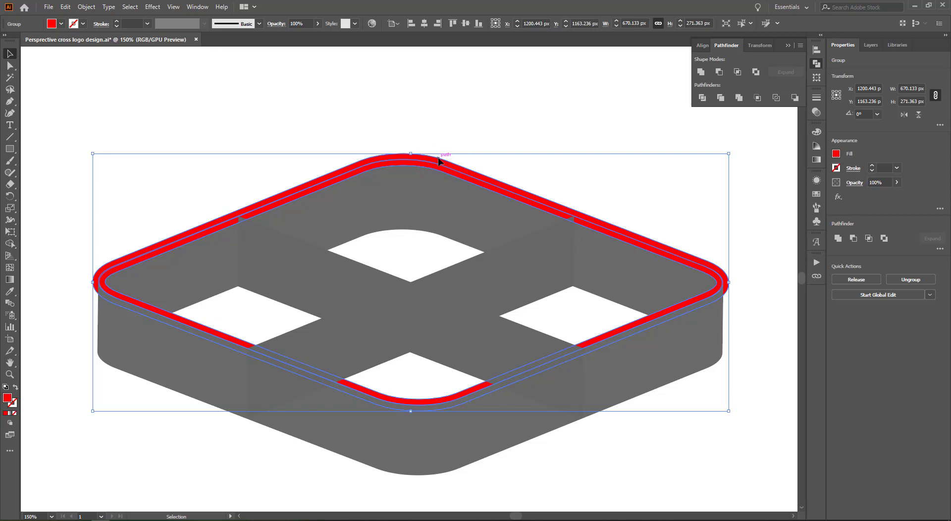
pyautogui.rightClick(439, 161)
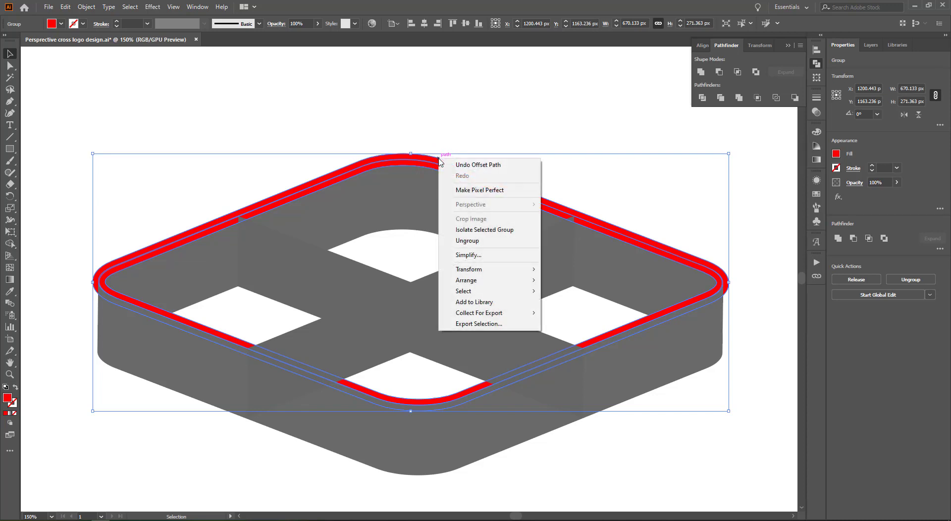
pyautogui.click(478, 240)
pyautogui.click(450, 127)
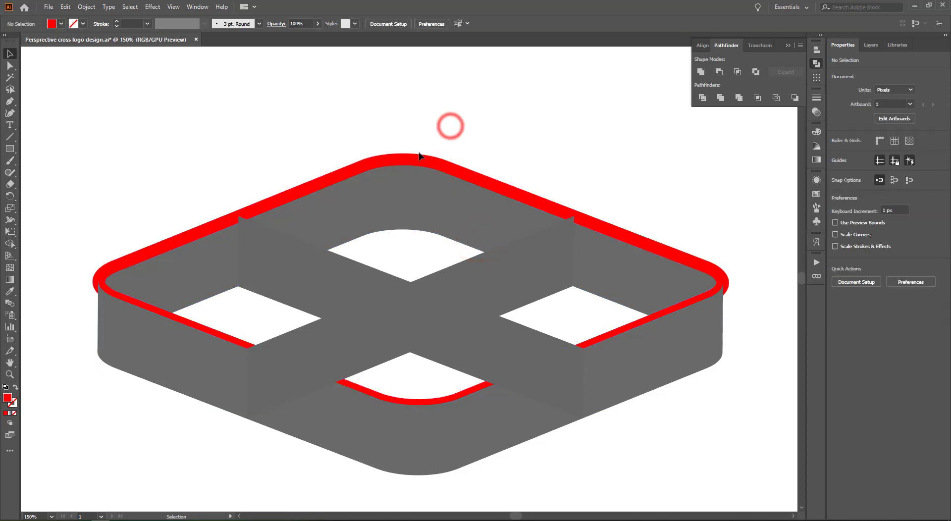
# Subtract the thick red offset rim from the united inner back wall using Minus Front
pyautogui.click(418, 154)
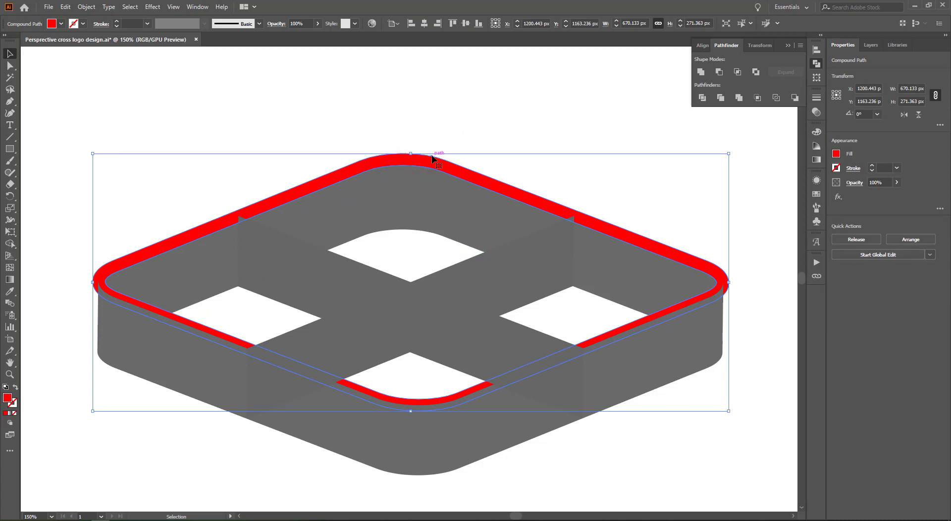
pyautogui.keyDown('shift'); pyautogui.click(390, 201); pyautogui.keyUp('shift')
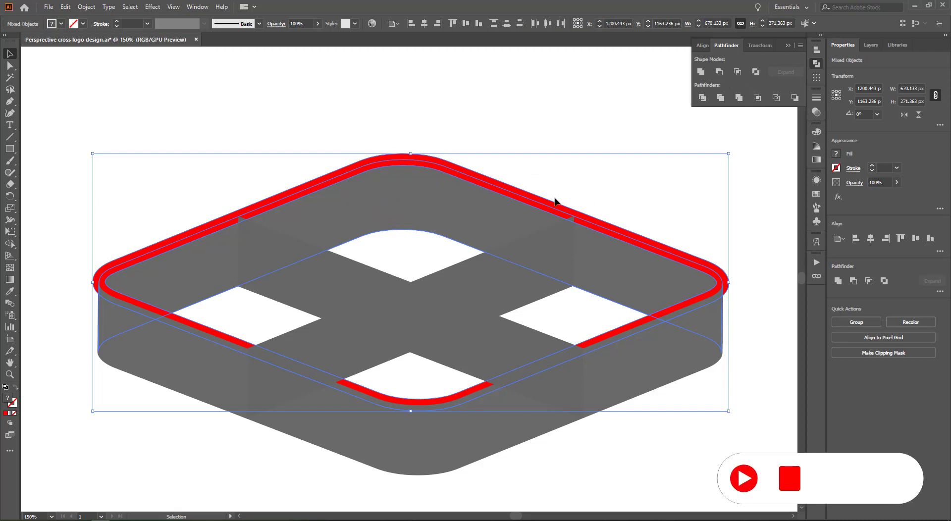
pyautogui.click(719, 72)
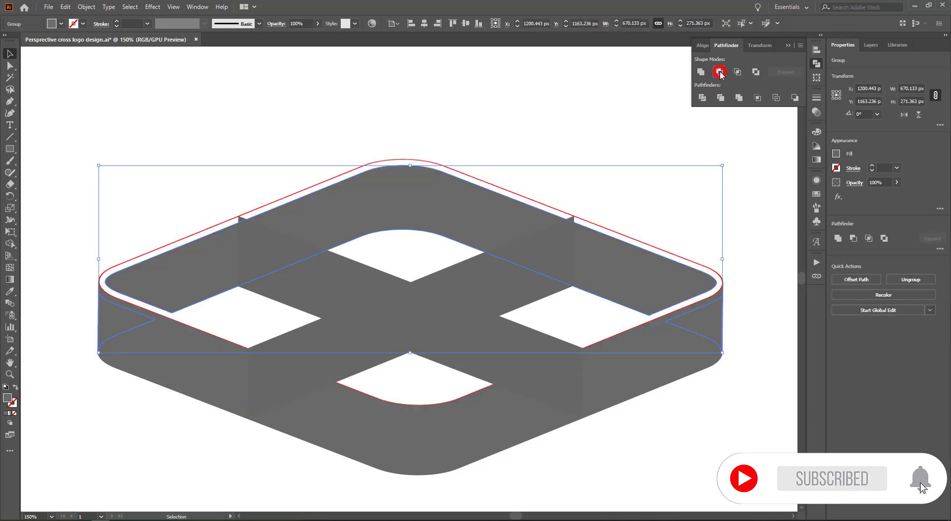
pyautogui.click(641, 203)
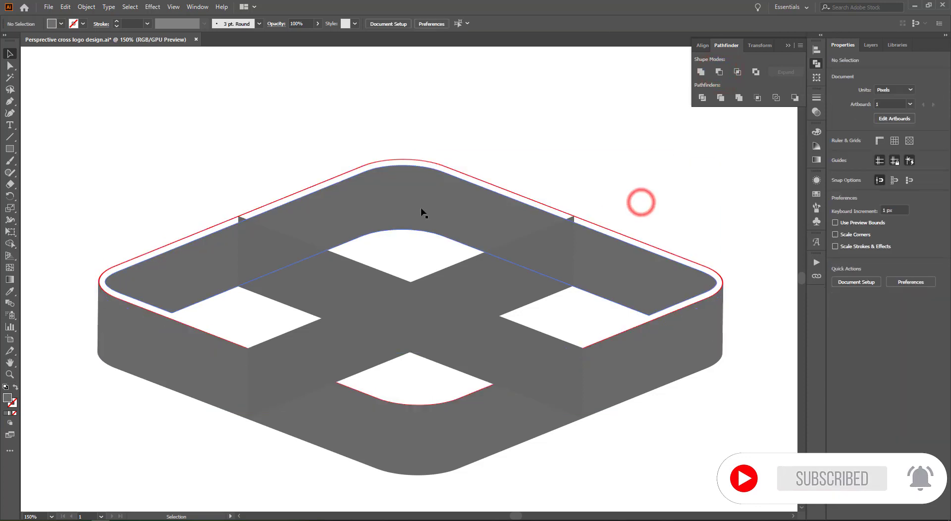
# Delete the remaining thin red rim outline around the frame's top edge
pyautogui.click(166, 193)
pyautogui.click(314, 188)
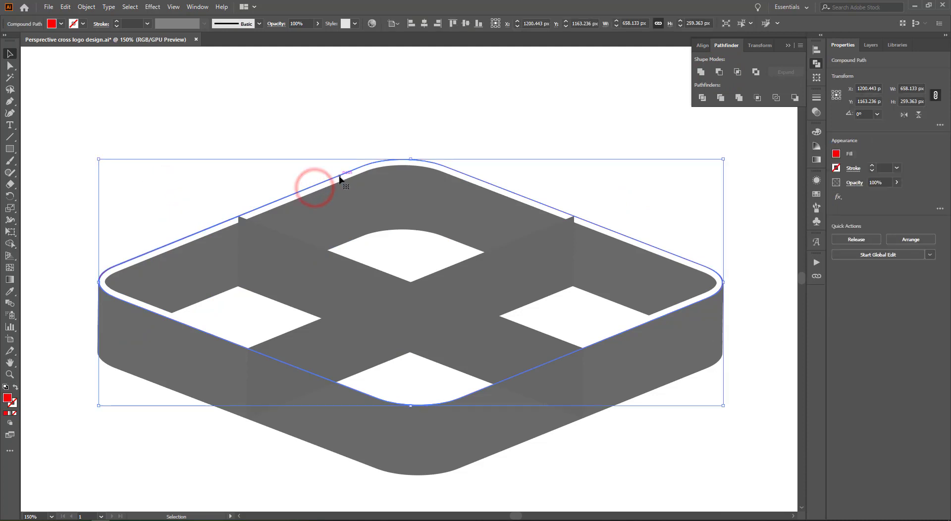
pyautogui.hotkey('ctrl', 'shift', 'a')
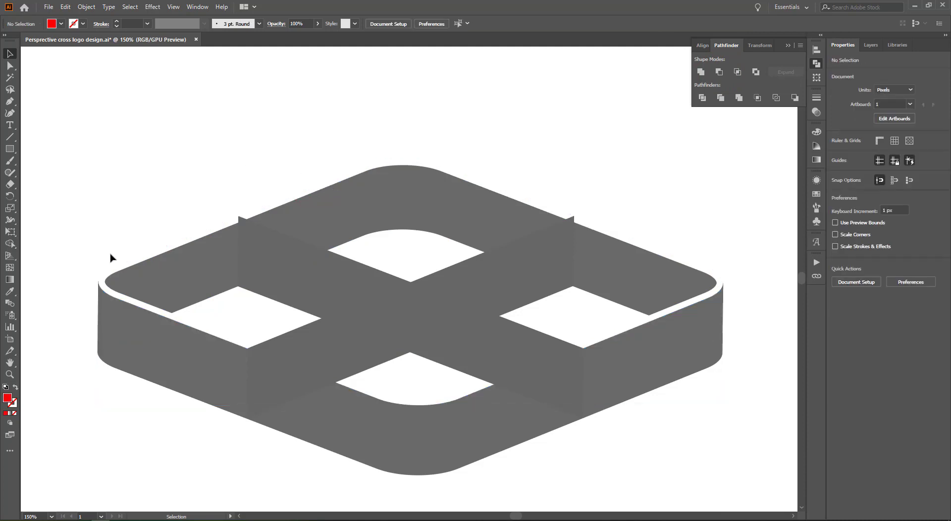
pyautogui.moveTo(81, 255); pyautogui.dragTo(149, 313)
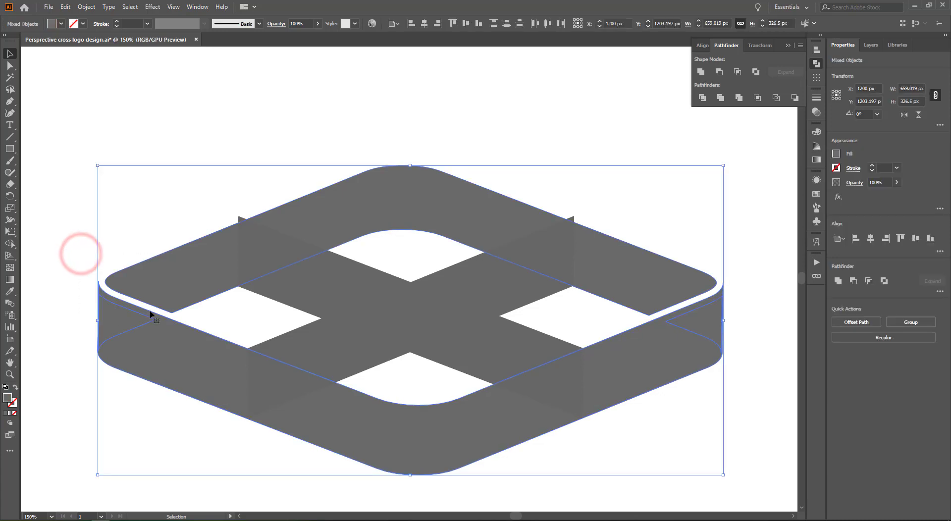
pyautogui.click(79, 213)
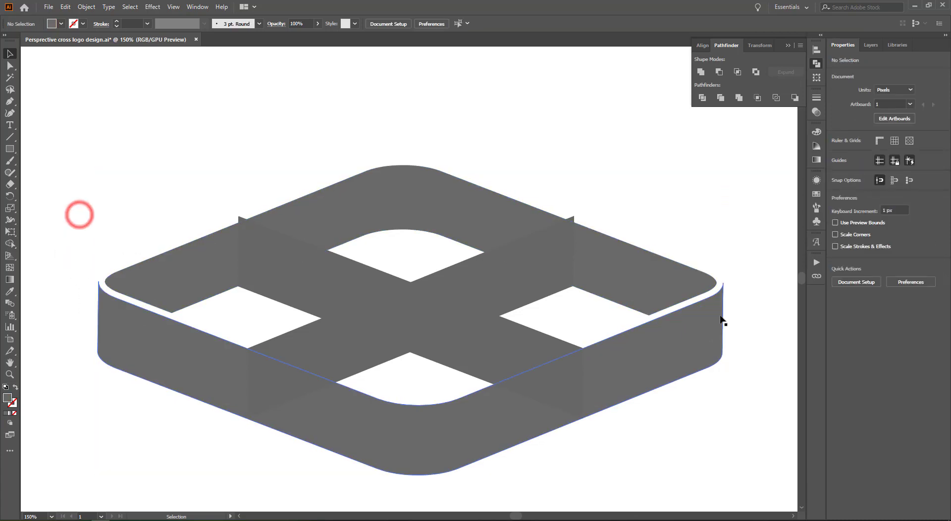
pyautogui.click(747, 316)
pyautogui.click(465, 215)
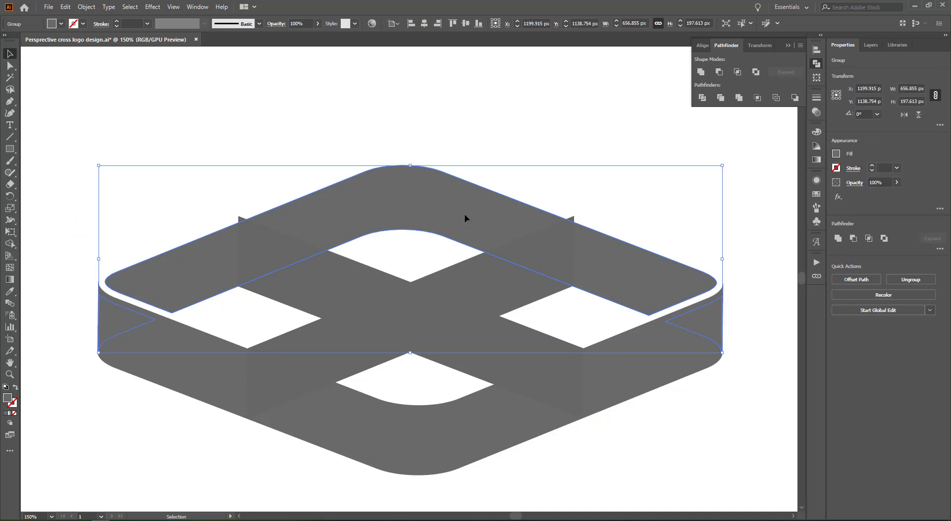
pyautogui.click(301, 150)
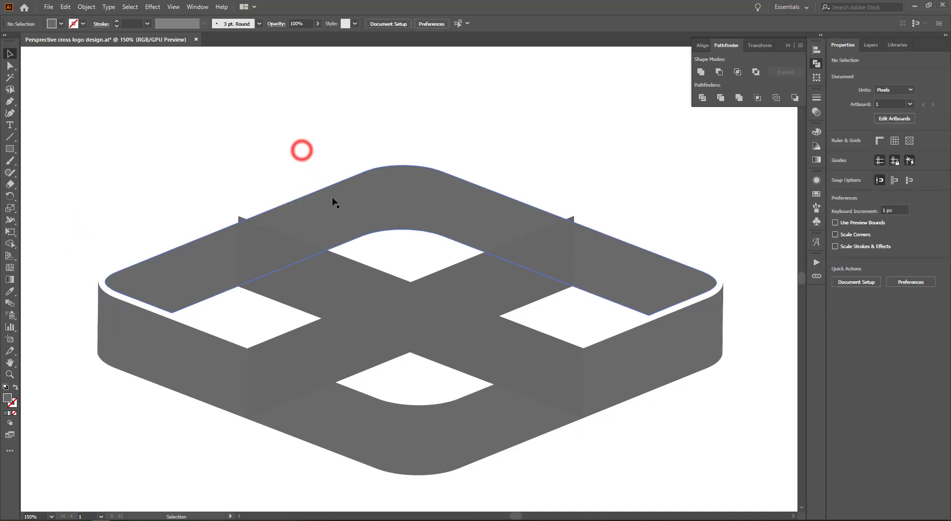
# Isolate the back wall group and delete the two leftover triangular pieces at its left and right ends
pyautogui.click(332, 198)
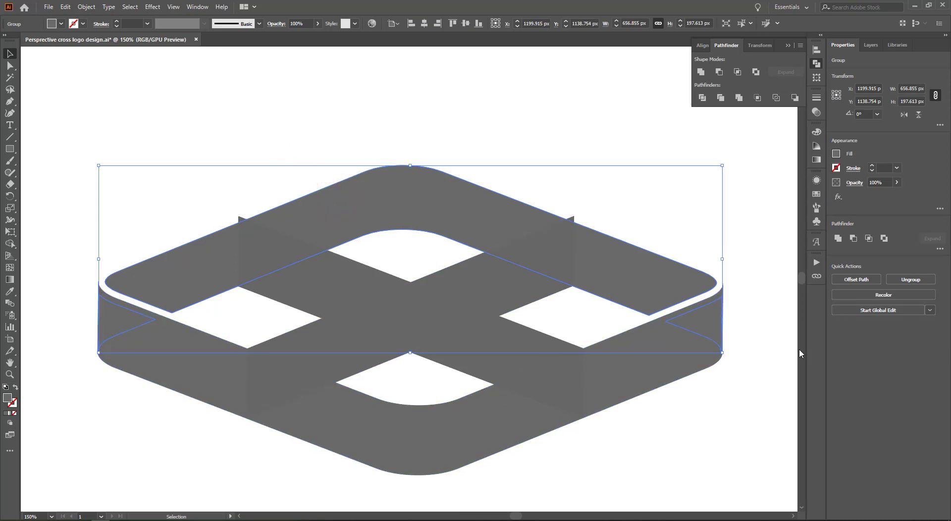
pyautogui.doubleClick(390, 209)
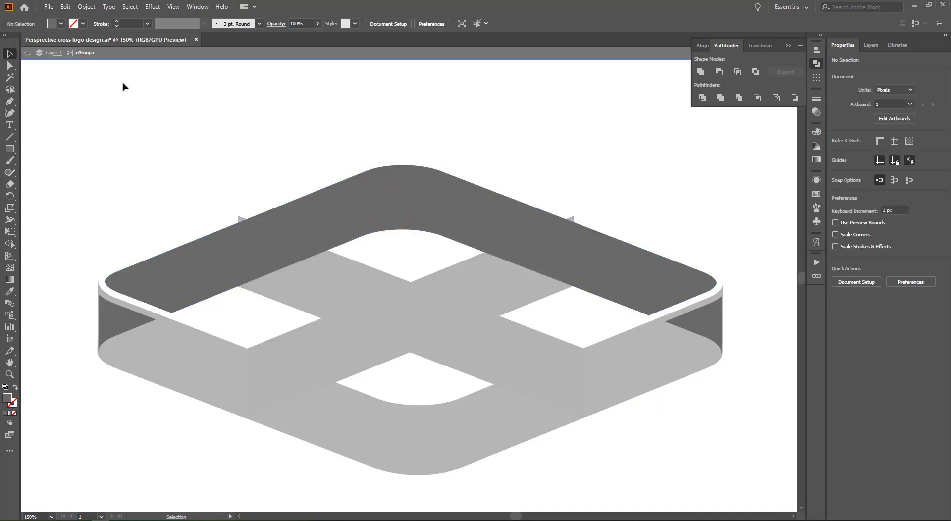
pyautogui.click(123, 323)
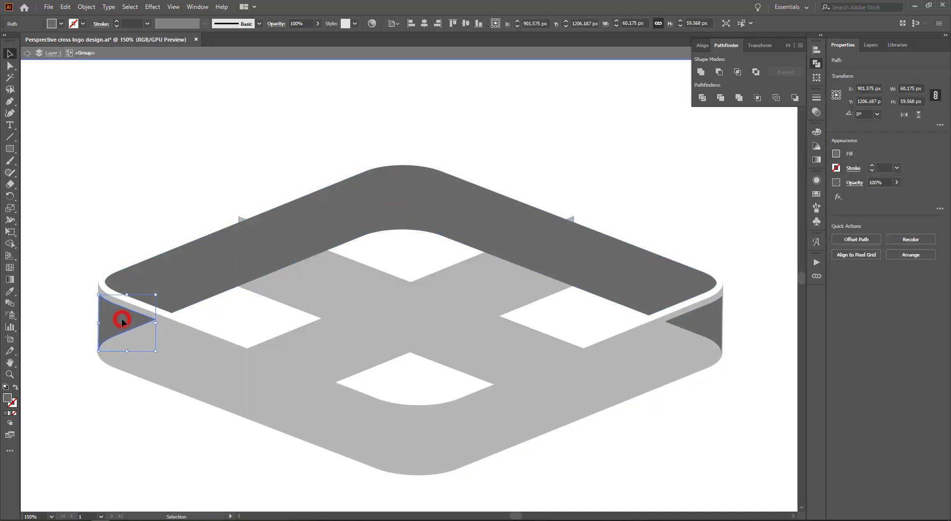
pyautogui.press('Delete')
pyautogui.click(708, 332)
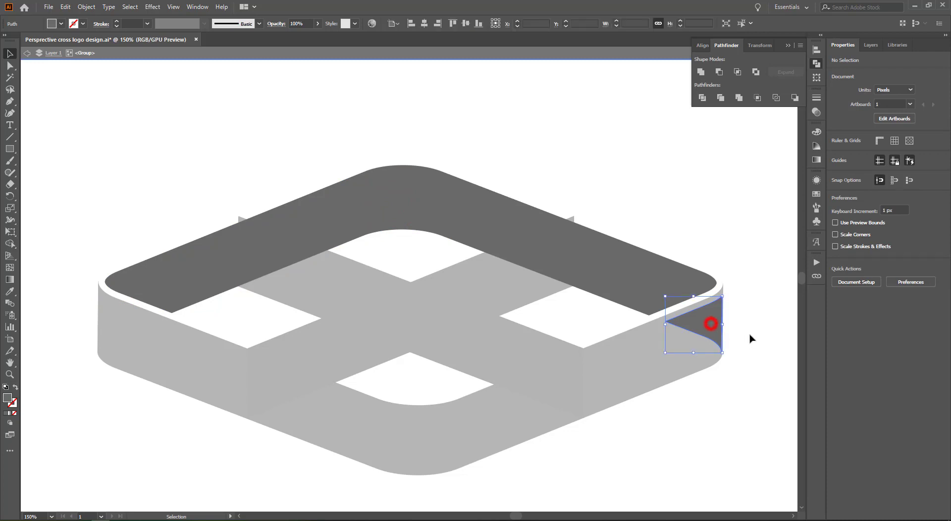
pyautogui.press('Delete')
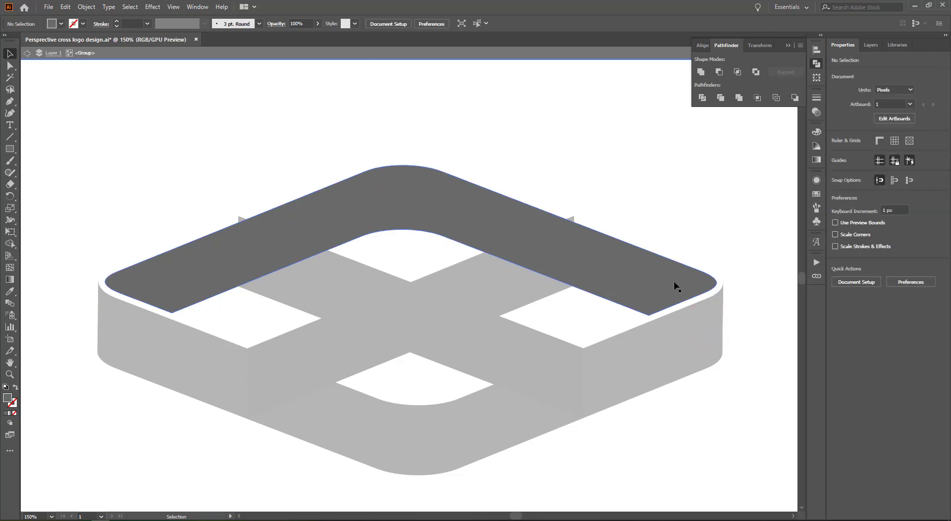
pyautogui.doubleClick(748, 295)
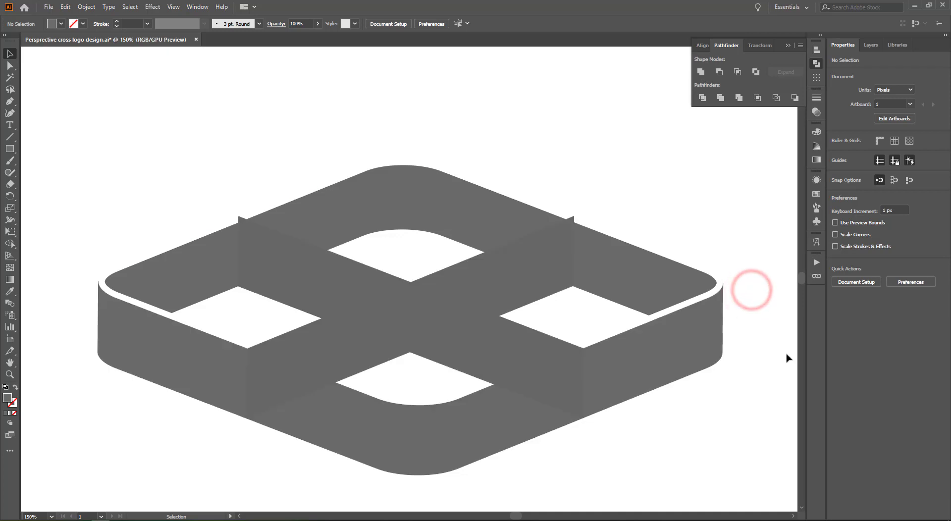
# Offset the front wall's path by 6 px with miter joins and a miter limit of 4
pyautogui.click(662, 361)
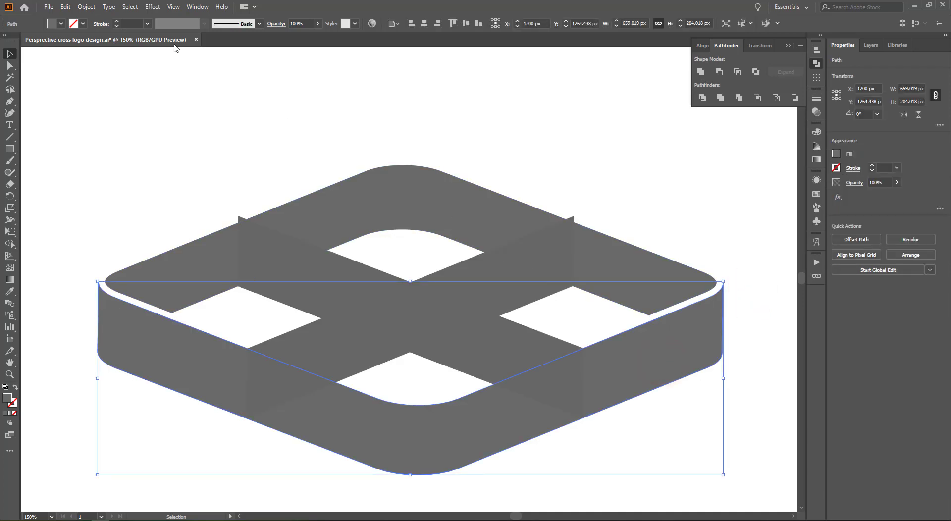
pyautogui.click(92, 8)
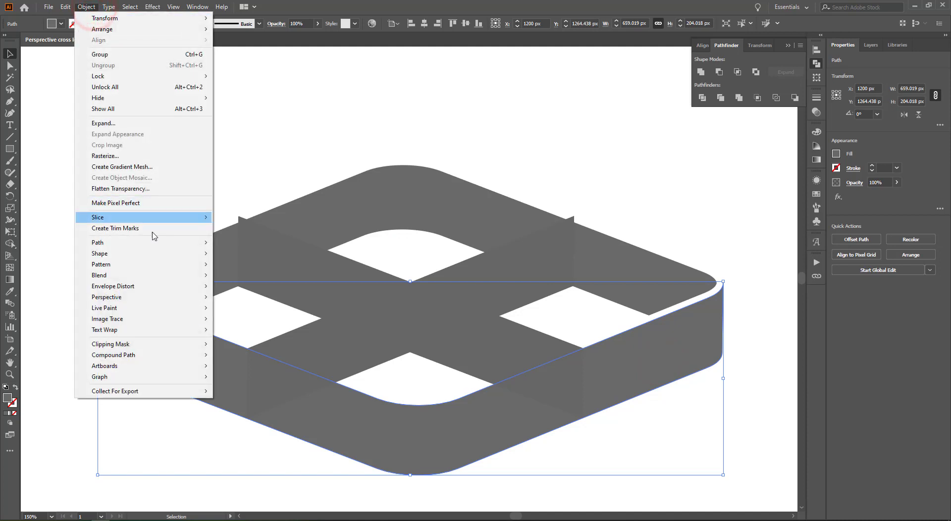
pyautogui.moveTo(158, 243)
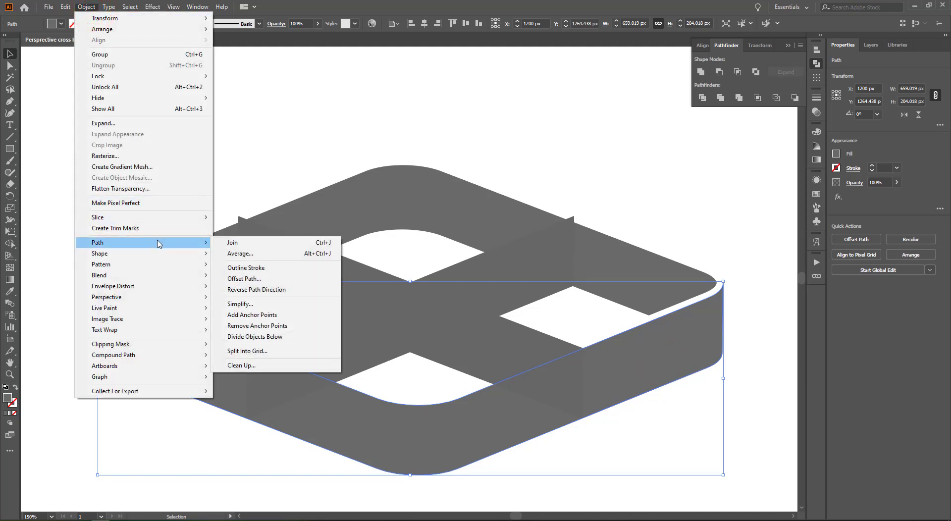
pyautogui.click(257, 280)
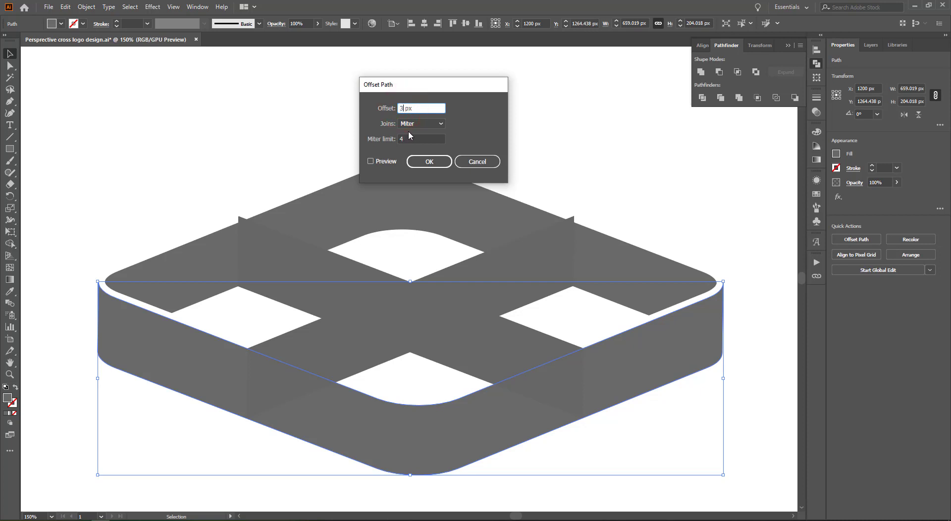
pyautogui.click(370, 161)
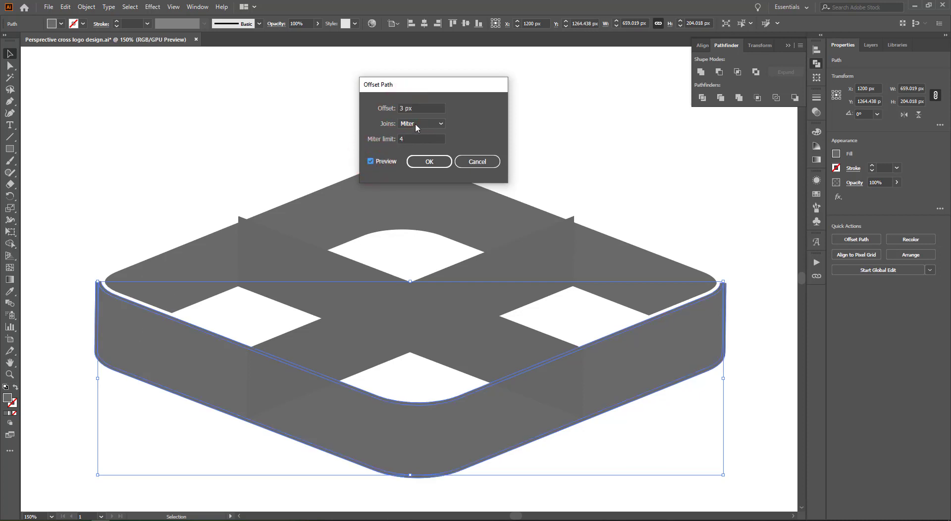
pyautogui.click(404, 107)
pyautogui.press('Up')
pyautogui.press('Up')
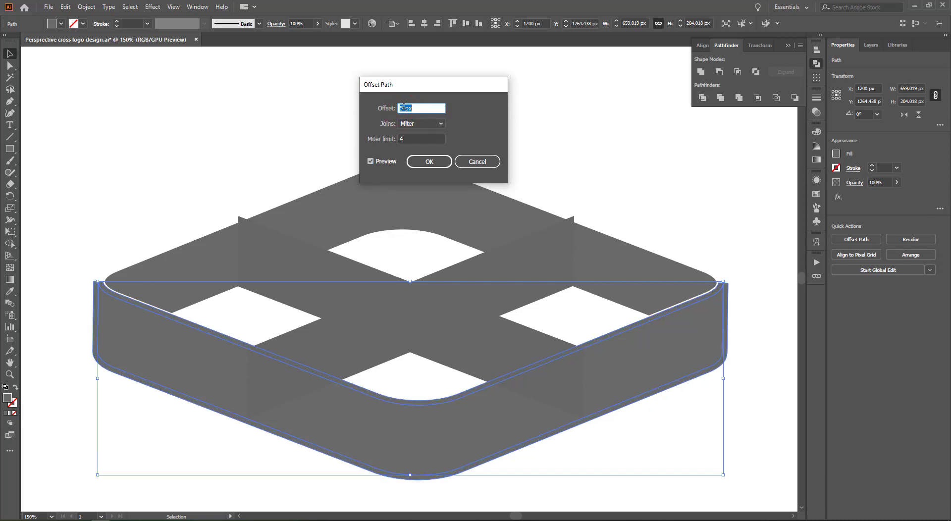
pyautogui.press('Up')
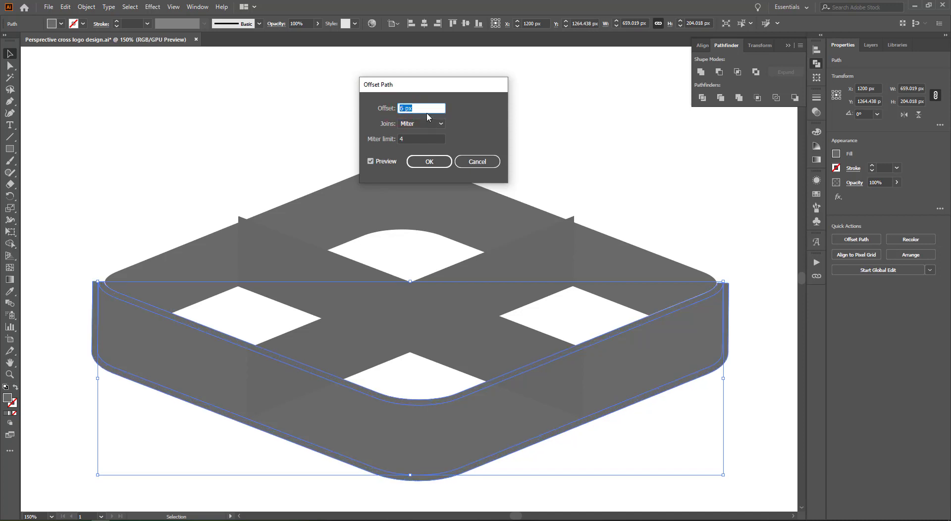
pyautogui.click(429, 161)
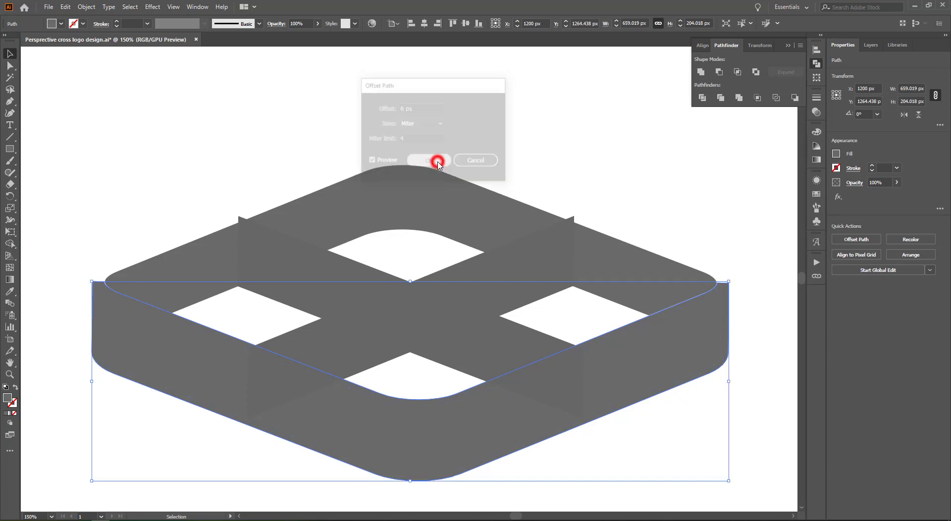
# Bring the offset front wall shape to the front and subtract it with Minus Front from the crossbar running front-left to back-right
pyautogui.click(233, 330)
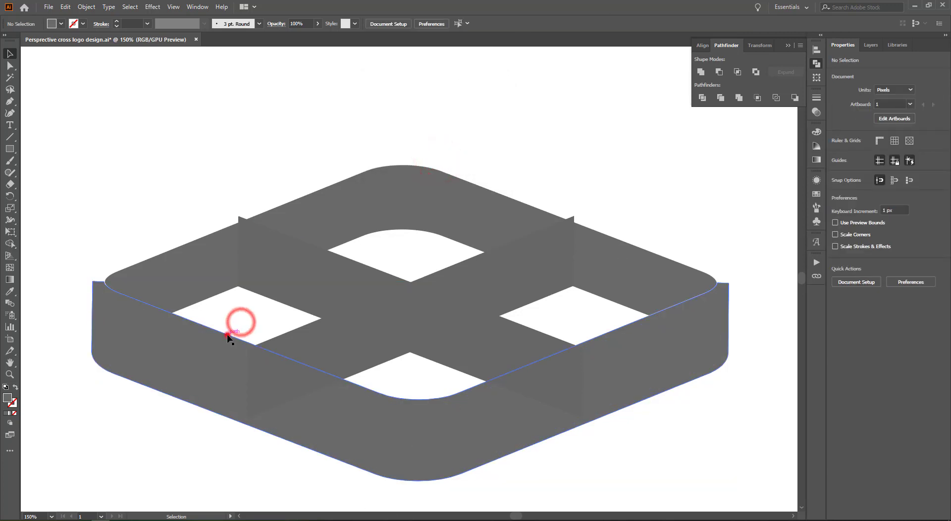
pyautogui.click(228, 336)
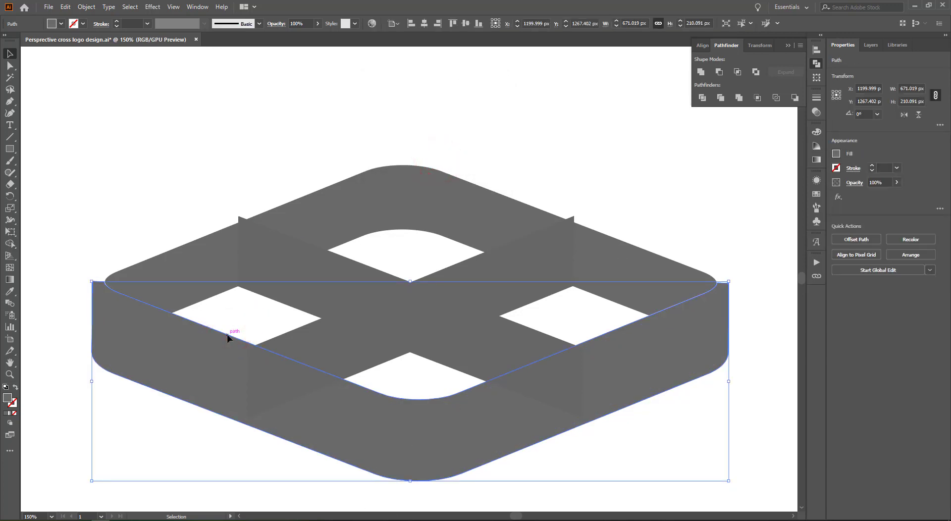
pyautogui.rightClick(226, 334)
pyautogui.moveTo(310, 285)
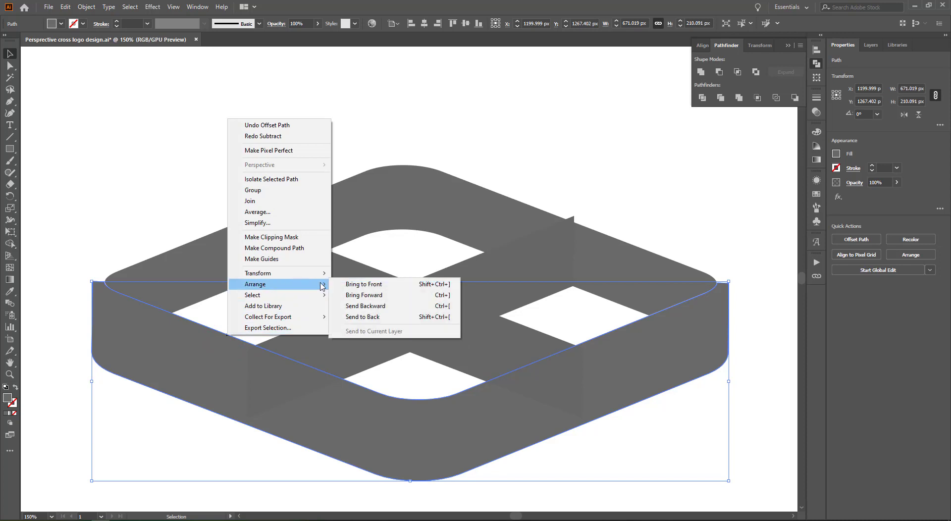
pyautogui.click(369, 285)
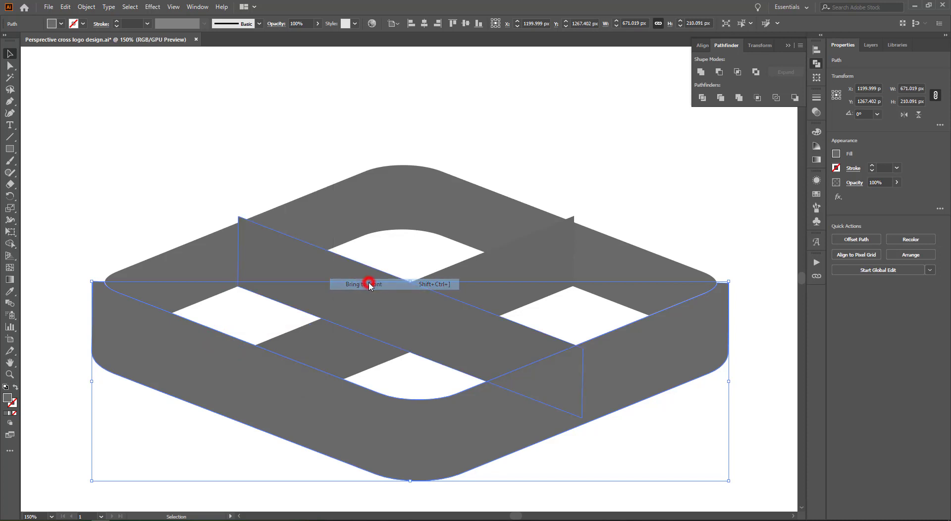
pyautogui.keyDown('shift'); pyautogui.click(304, 342); pyautogui.keyUp('shift')
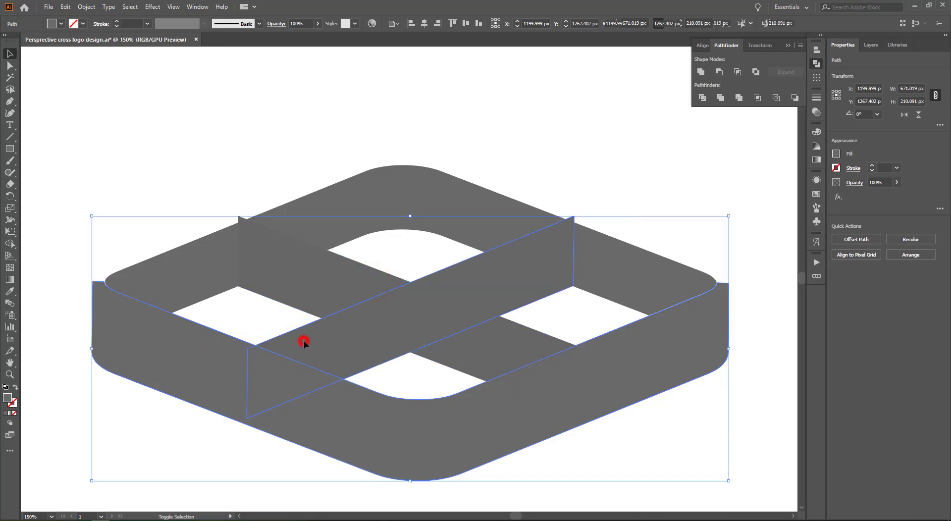
pyautogui.click(718, 71)
pyautogui.click(715, 391)
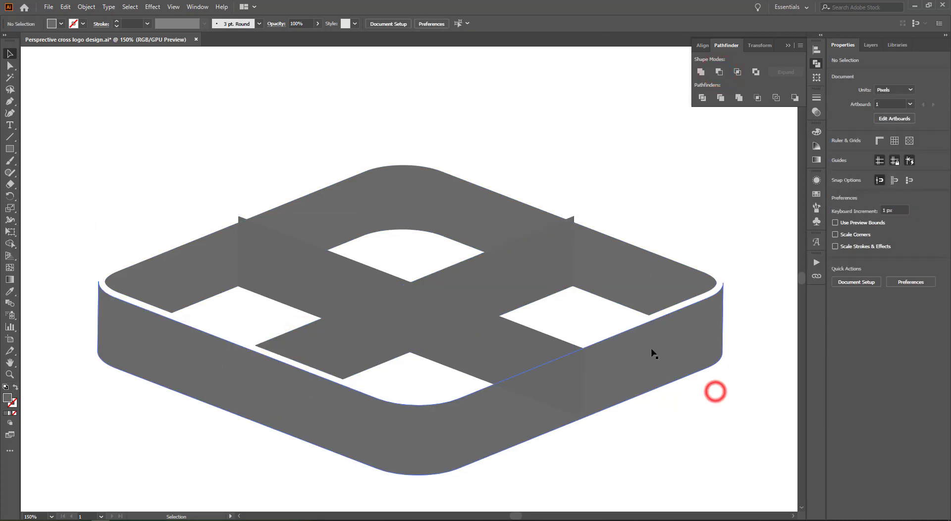
# Offset the front wall's path again by 6 px with miter joins for cutting the second crossbar
pyautogui.click(651, 348)
pyautogui.click(81, 7)
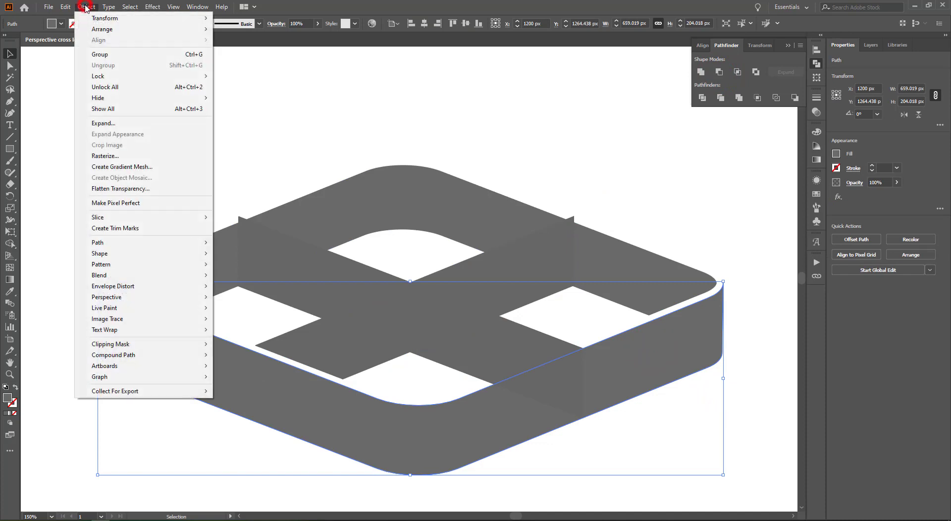
pyautogui.moveTo(192, 242)
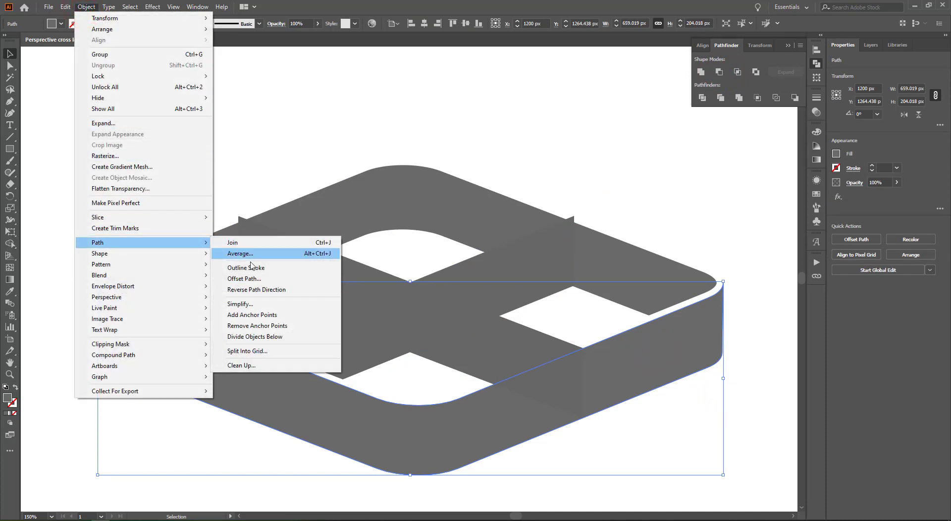
pyautogui.click(250, 278)
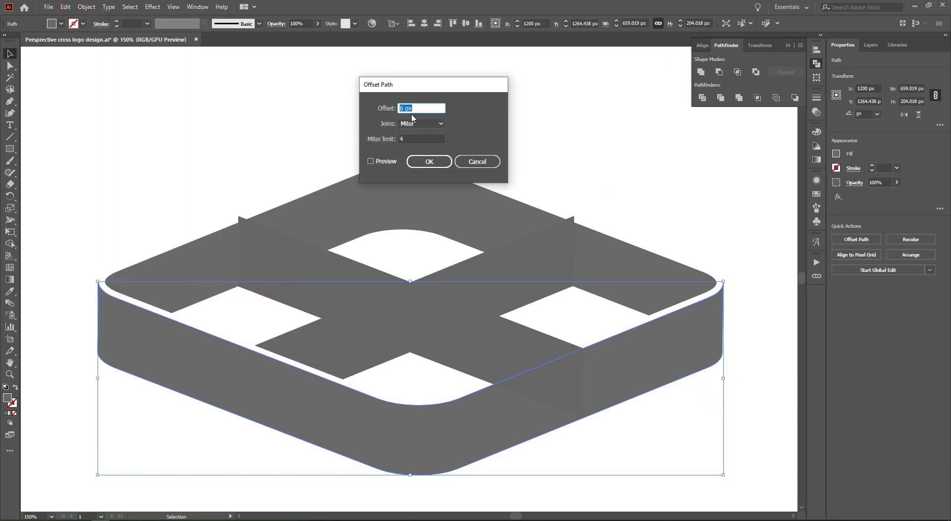
pyautogui.click(429, 162)
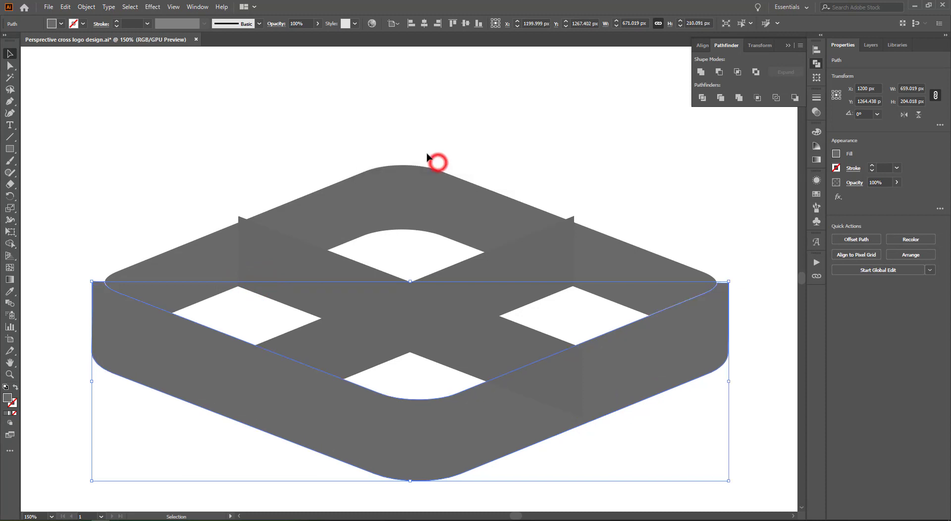
# Bring the new offset shape to the front and subtract it with Minus Front from the crossbar running back-left to front-right
pyautogui.click(677, 476)
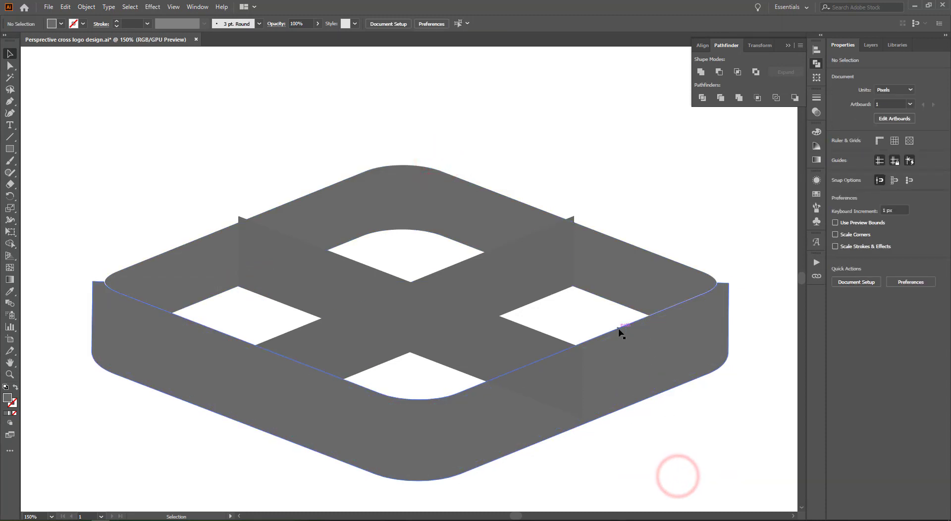
pyautogui.click(619, 327)
pyautogui.rightClick(618, 328)
pyautogui.moveTo(665, 284)
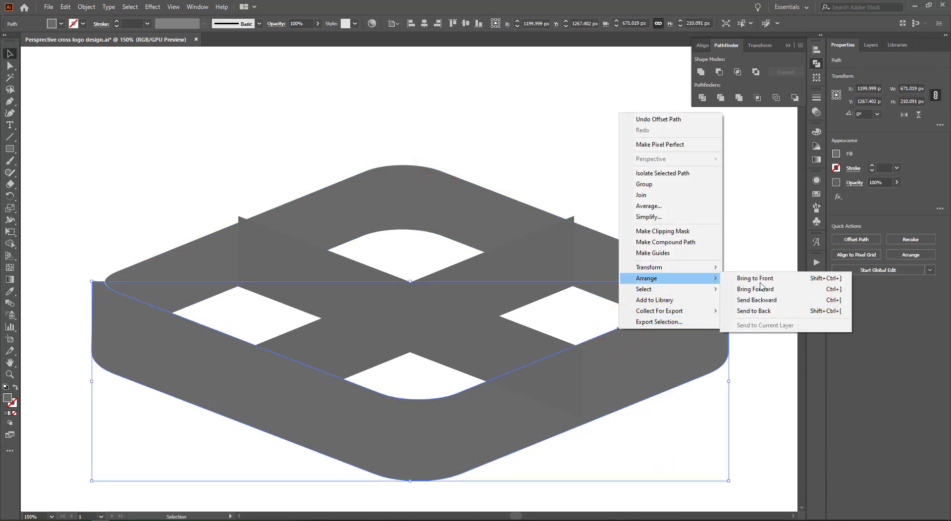
pyautogui.click(770, 279)
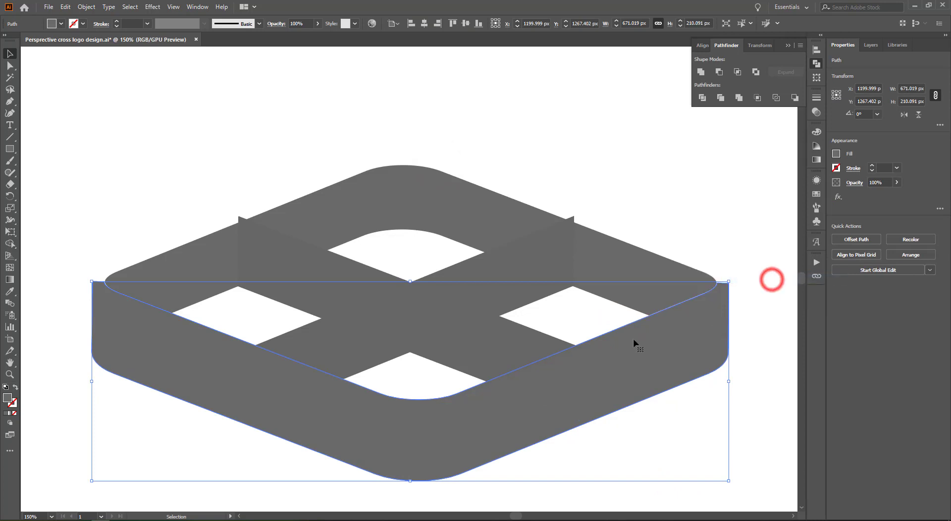
pyautogui.keyDown('shift'); pyautogui.click(536, 346); pyautogui.keyUp('shift')
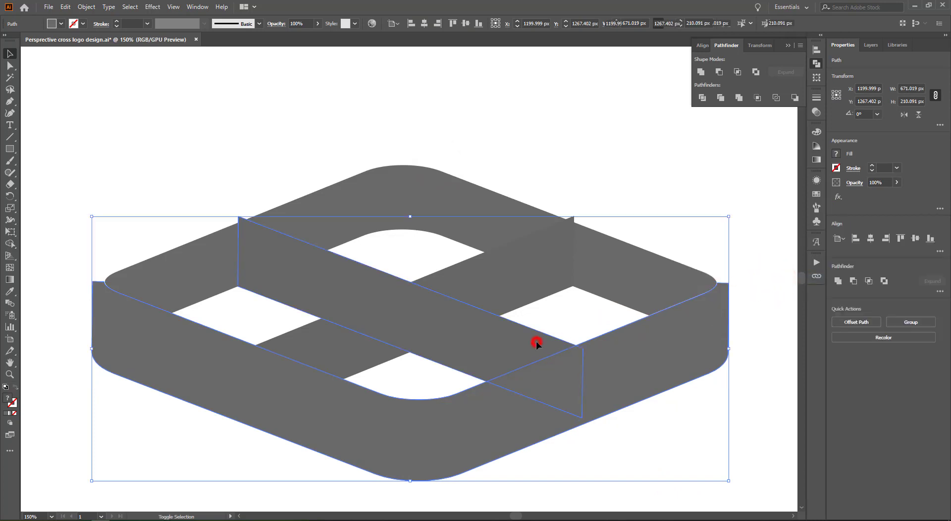
pyautogui.click(723, 75)
pyautogui.click(639, 138)
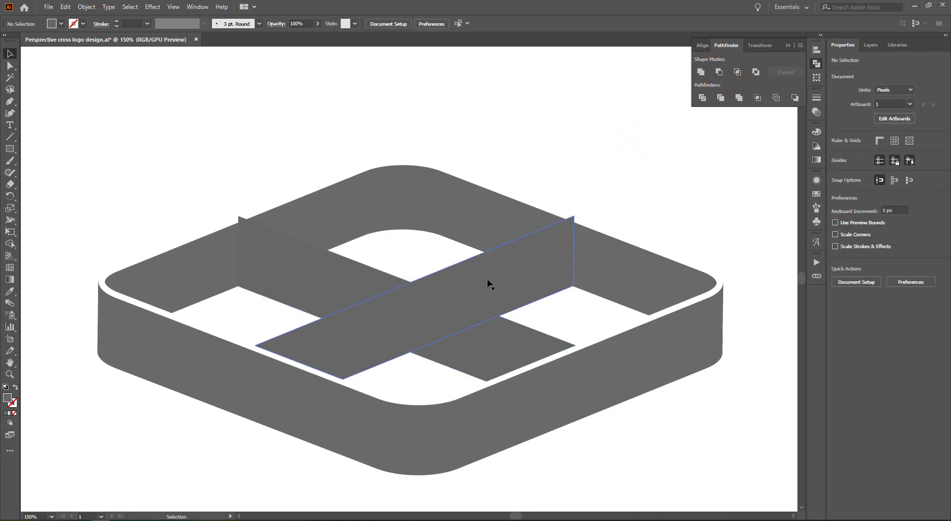
pyautogui.click(451, 281)
pyautogui.click(349, 274)
pyautogui.click(302, 204)
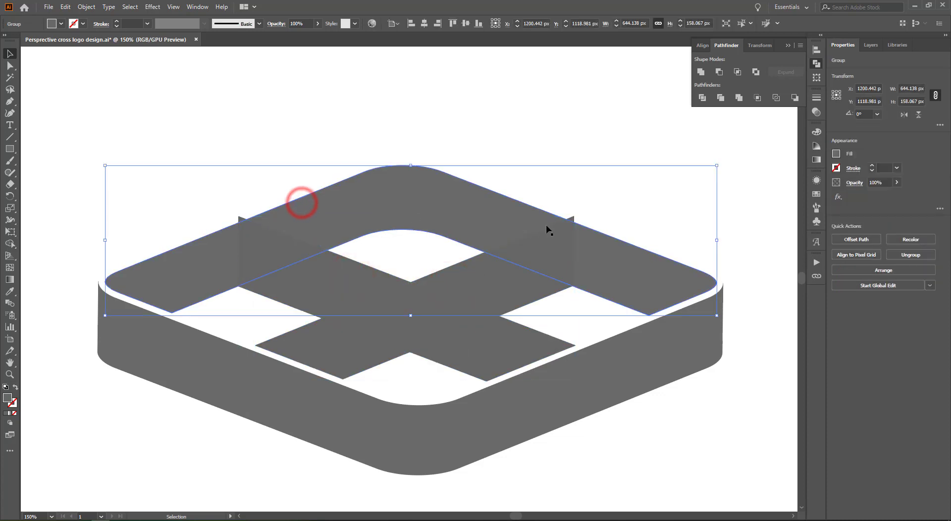
pyautogui.click(586, 200)
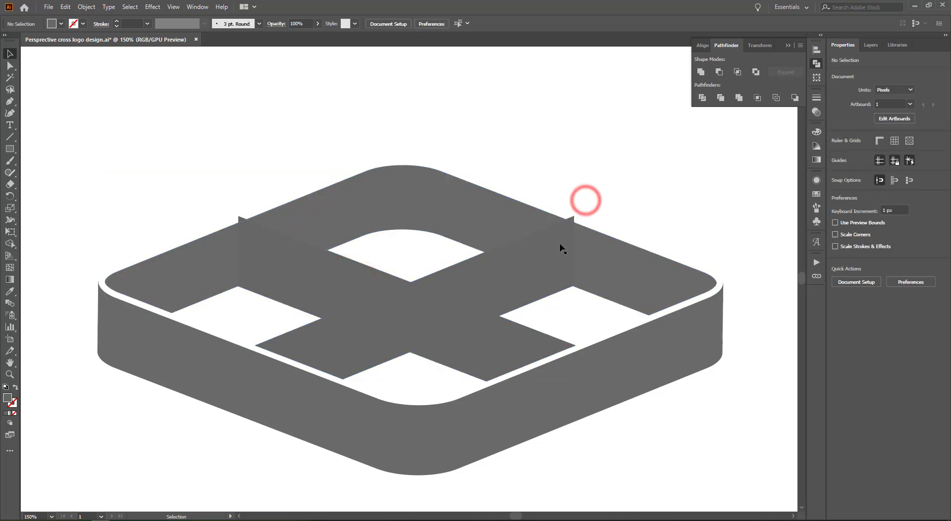
# Give the crossbar running back-left to front-right a black 6 pt stroke
pyautogui.click(327, 272)
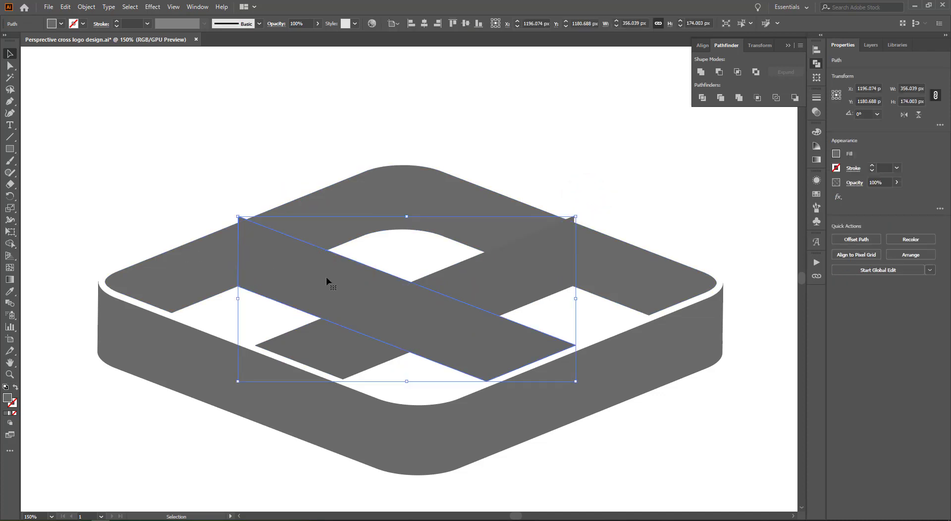
pyautogui.click(84, 24)
pyautogui.click(27, 41)
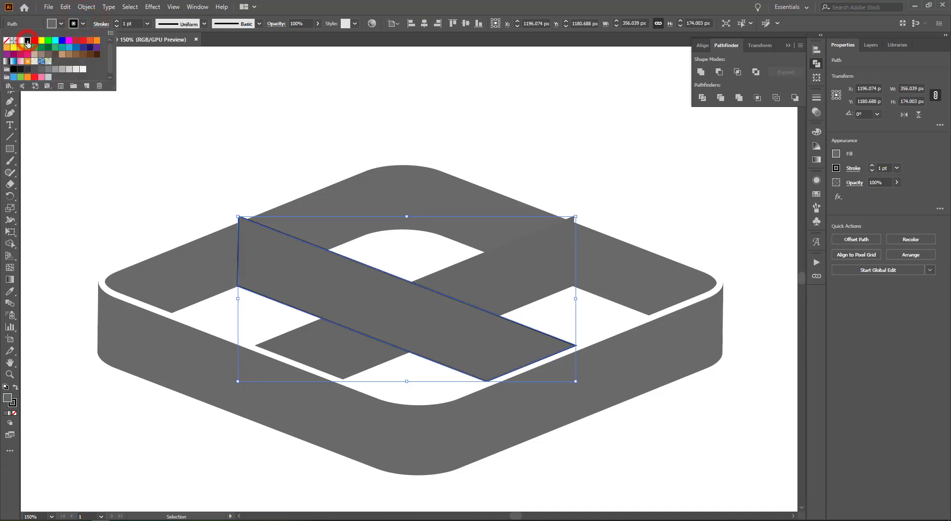
pyautogui.click(306, 5)
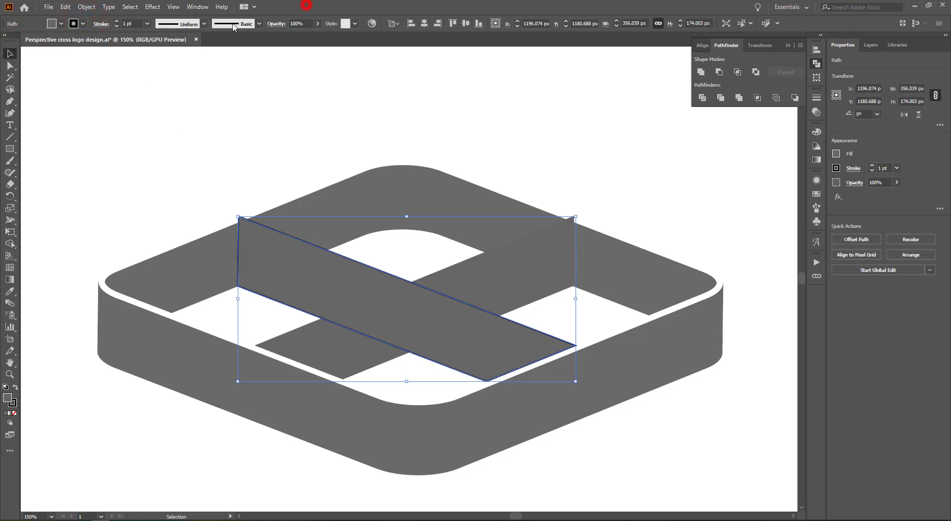
pyautogui.click(102, 25)
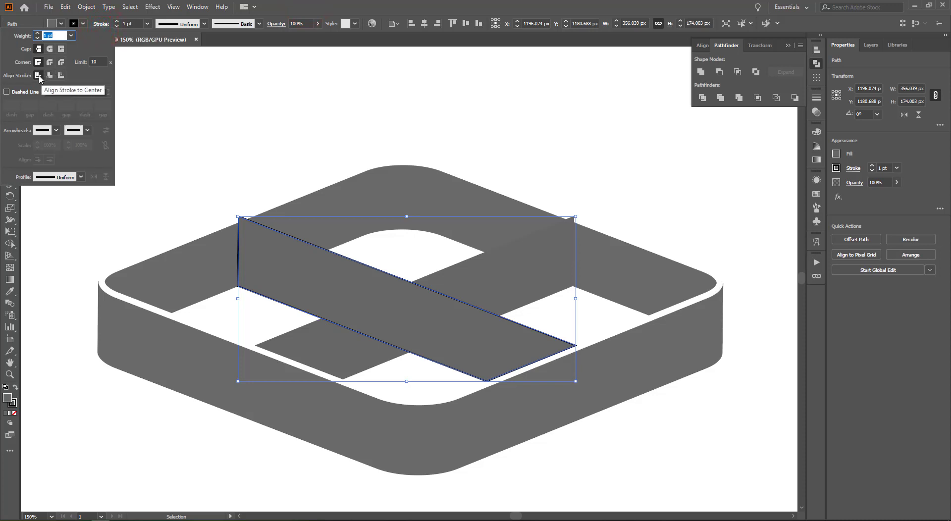
pyautogui.click(300, 6)
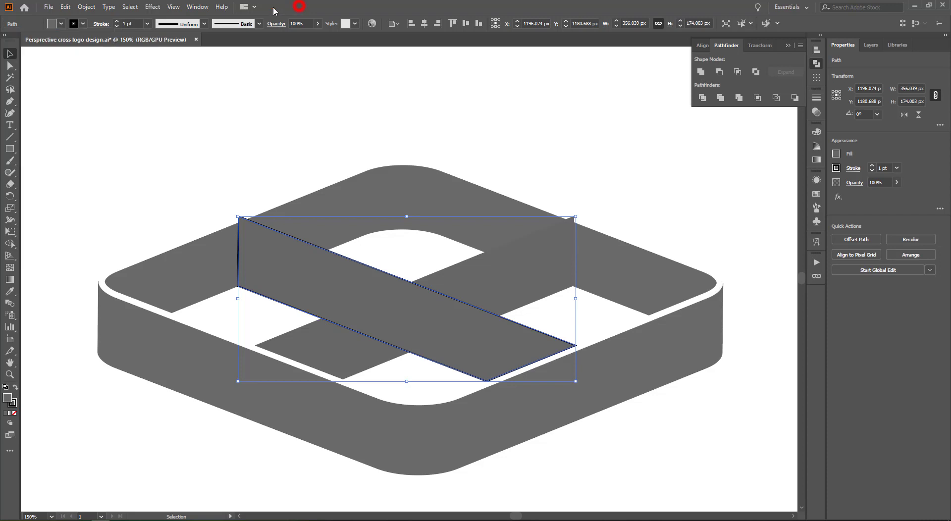
pyautogui.click(119, 22)
pyautogui.click(118, 22)
pyautogui.click(119, 22)
pyautogui.click(118, 22)
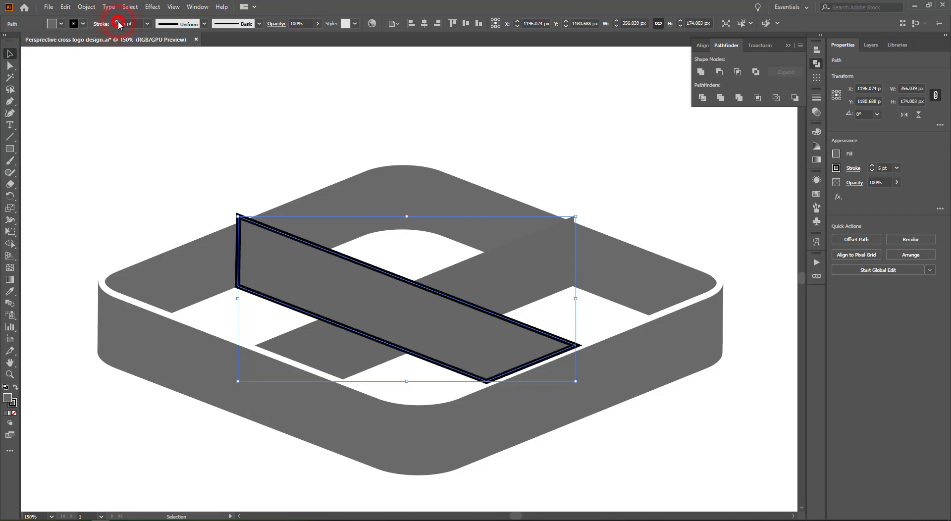
pyautogui.click(119, 22)
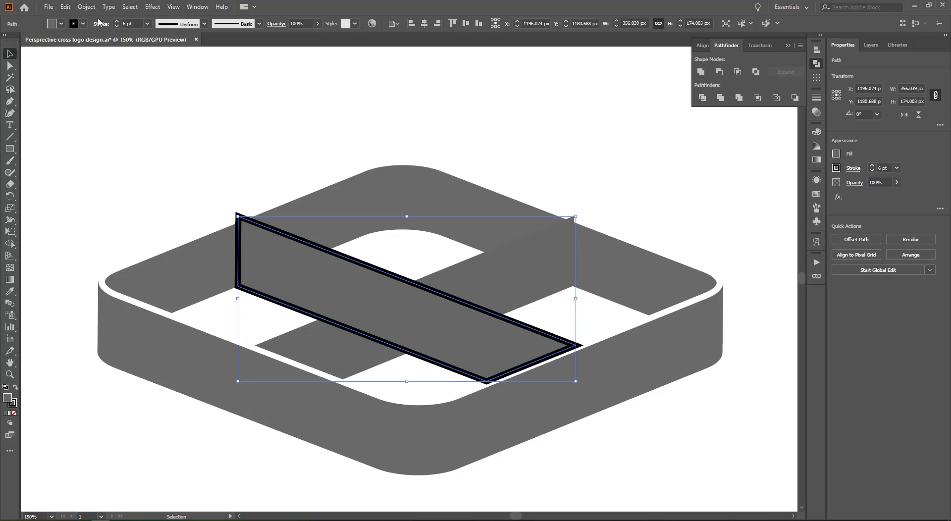
# Expand the fill and stroke of the outlined back-left to front-right crossbar and ungroup the result
pyautogui.click(87, 7)
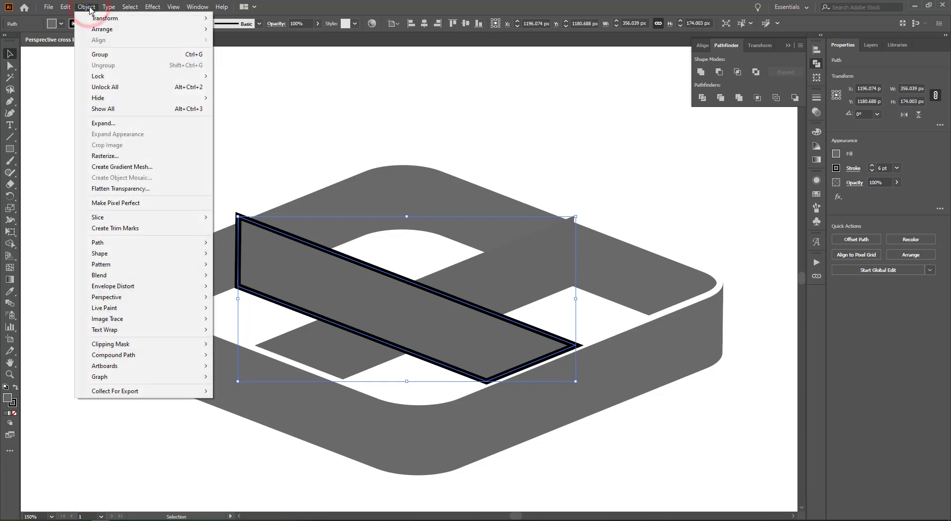
pyautogui.click(118, 123)
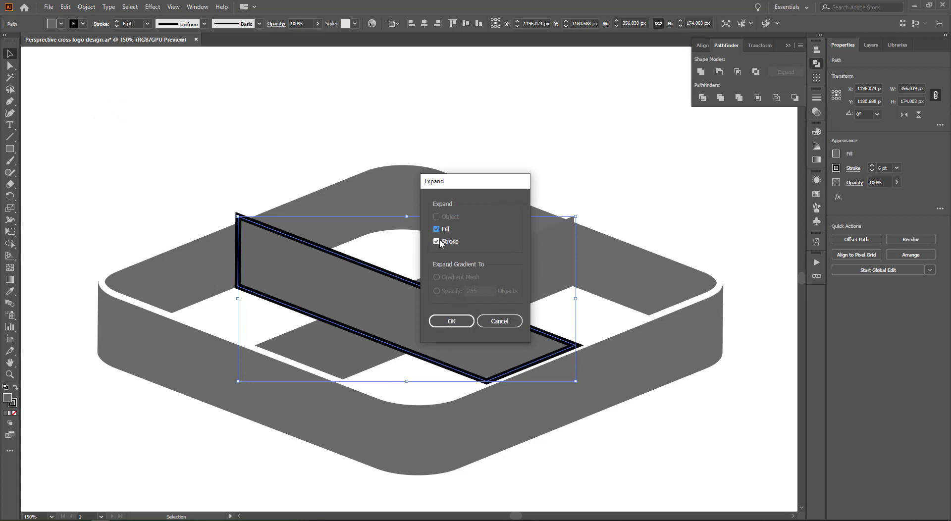
pyautogui.click(451, 321)
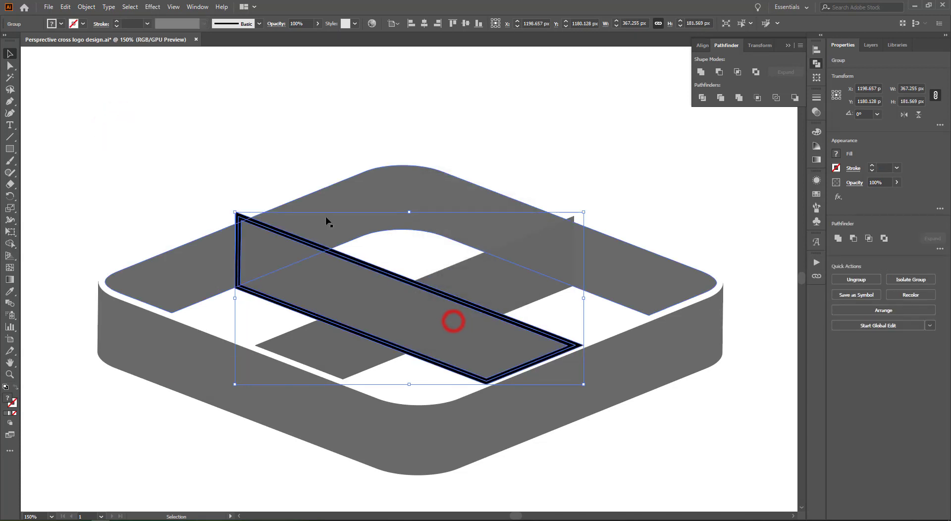
pyautogui.click(264, 164)
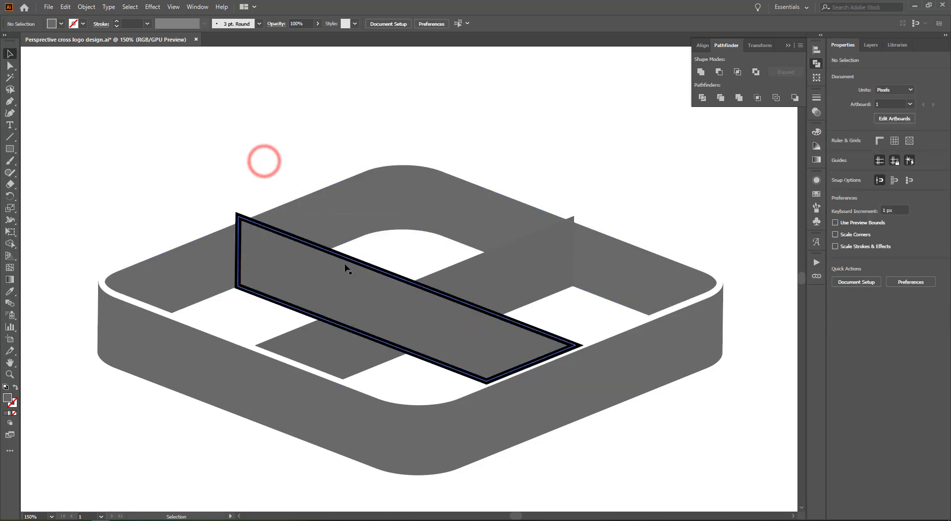
pyautogui.click(321, 281)
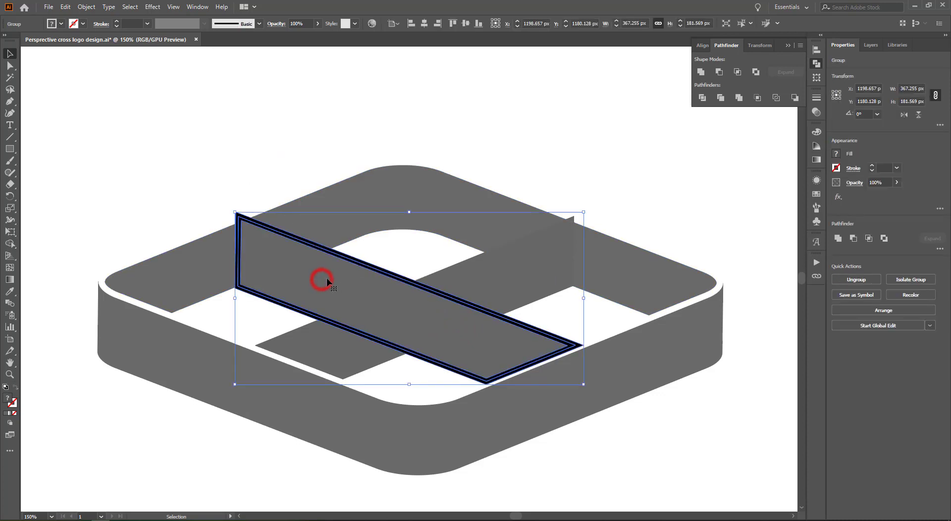
pyautogui.click(378, 250)
pyautogui.click(365, 261)
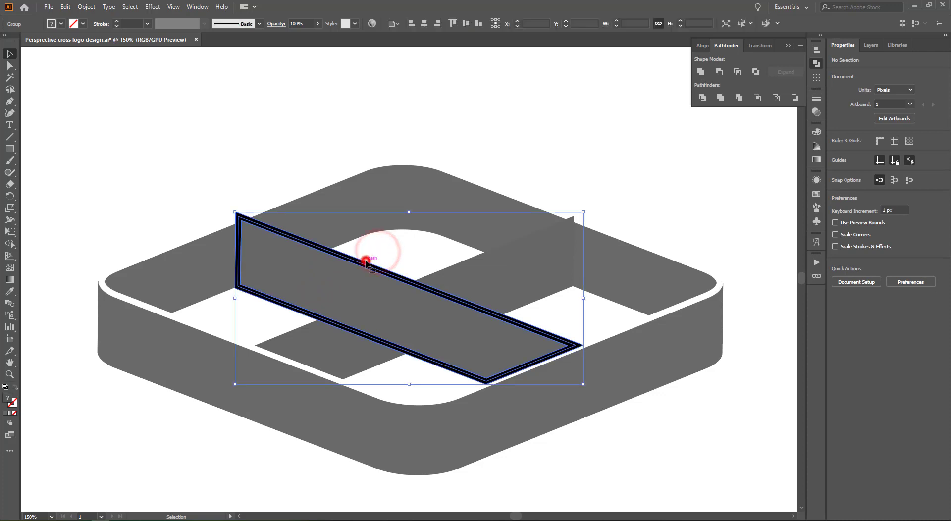
pyautogui.rightClick(335, 272)
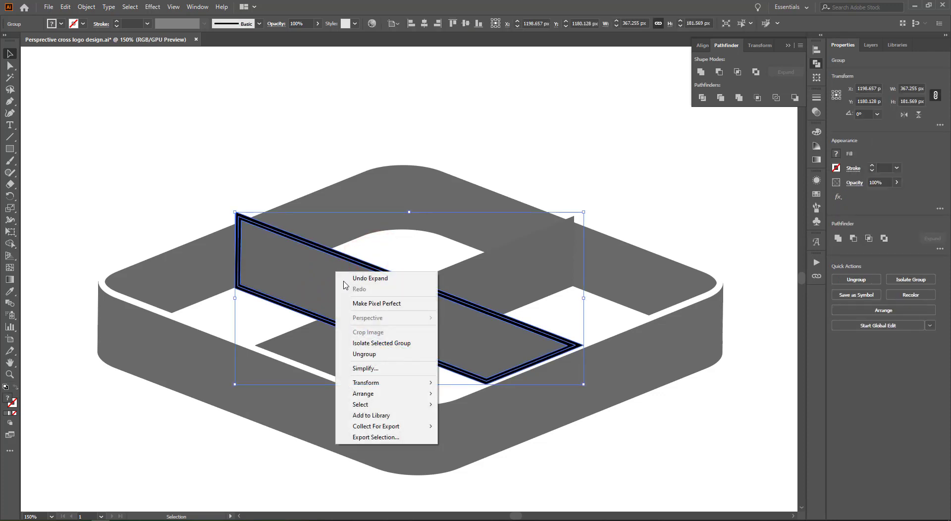
pyautogui.click(371, 355)
pyautogui.click(405, 245)
# Copy the crossbar's black outline shape and paste a duplicate in front at the same position
pyautogui.click(379, 269)
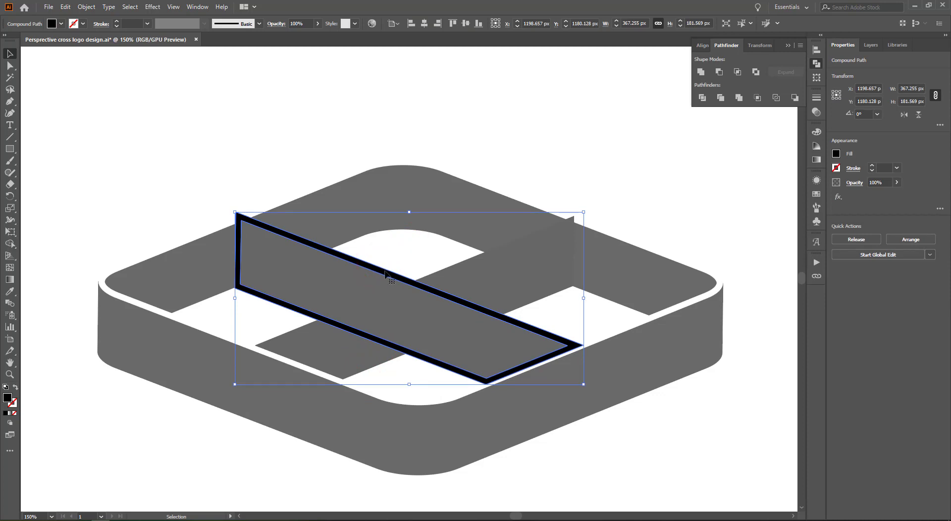
pyautogui.click(66, 7)
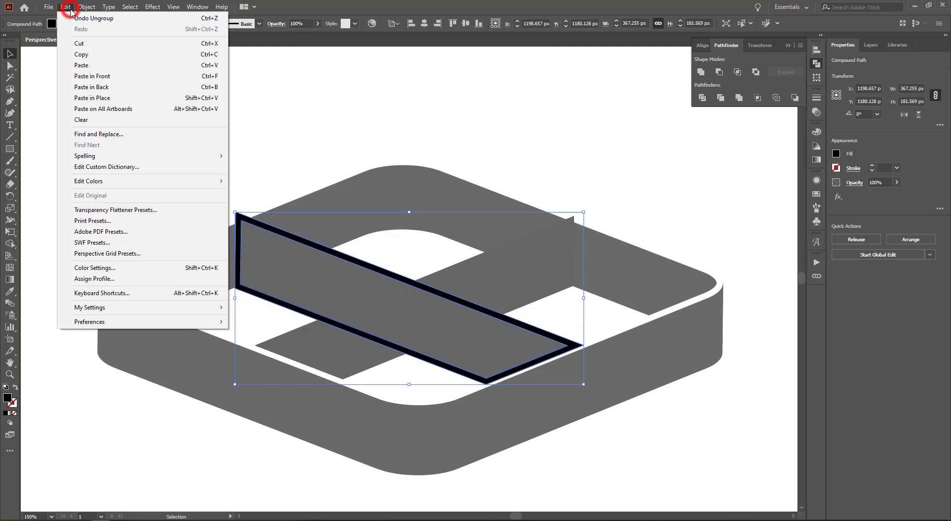
pyautogui.click(88, 56)
pyautogui.click(69, 8)
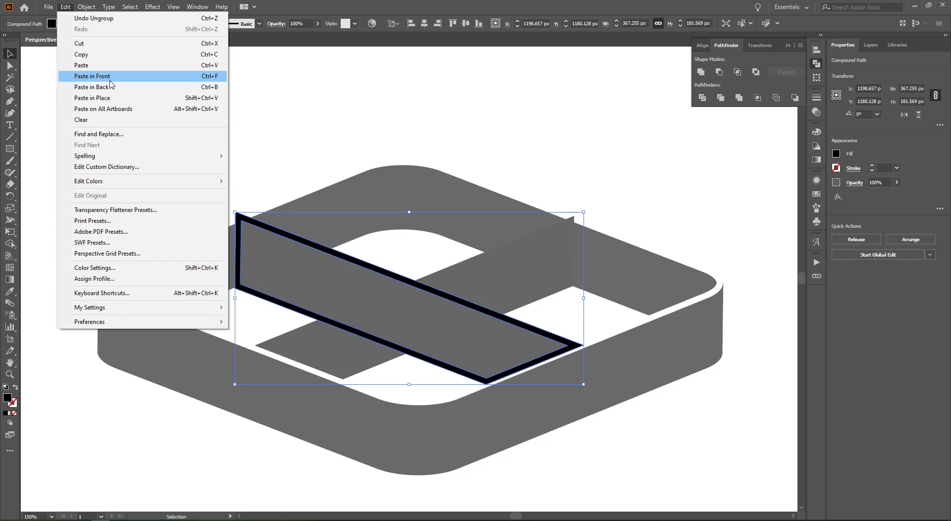
pyautogui.click(110, 79)
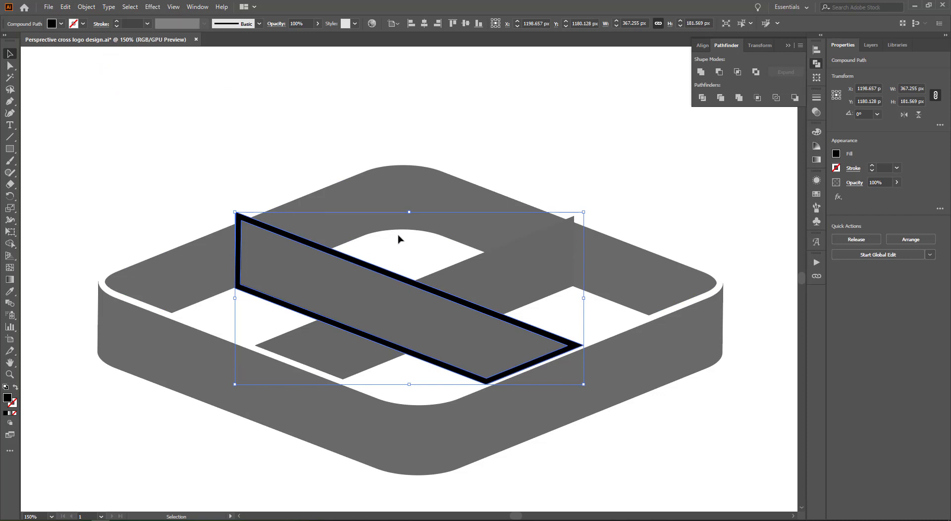
# Subtract the duplicate black outline from the back wall with Minus Front
pyautogui.keyDown('shift'); pyautogui.click(389, 190); pyautogui.keyUp('shift')
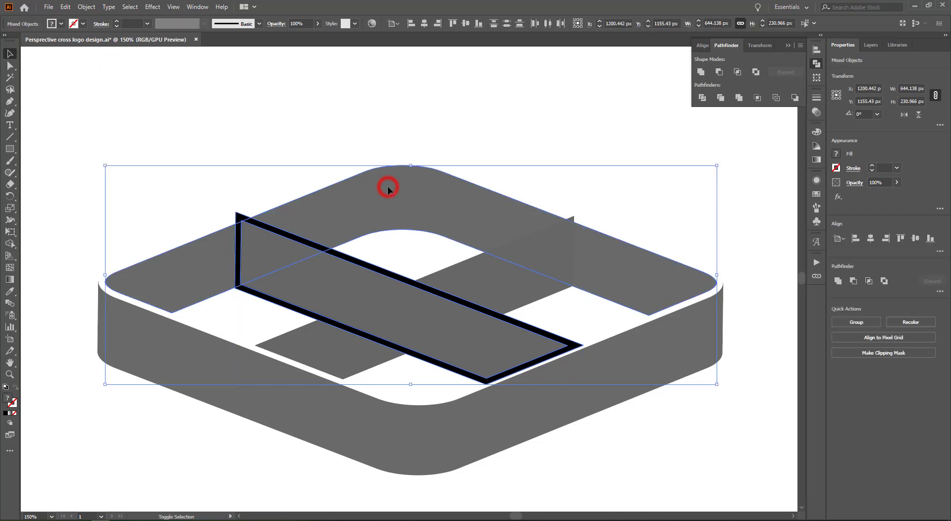
pyautogui.click(718, 72)
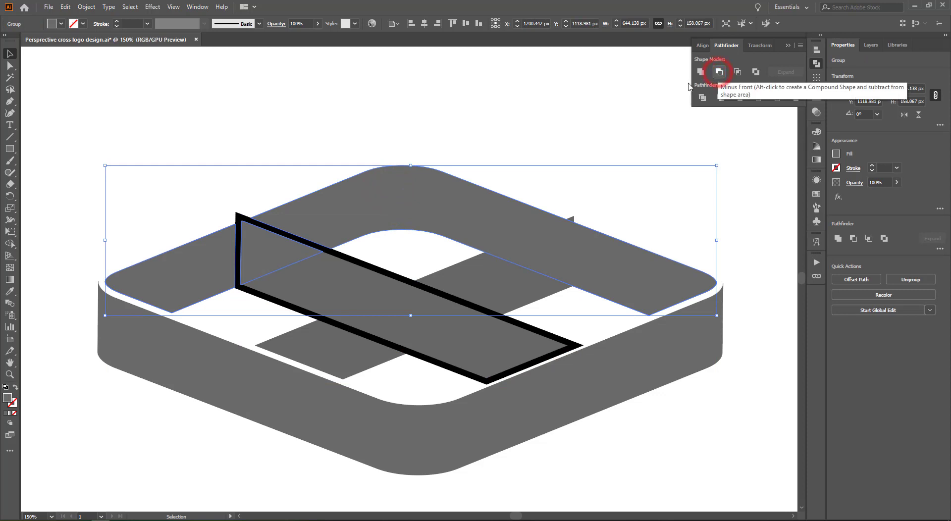
pyautogui.click(265, 171)
pyautogui.click(219, 239)
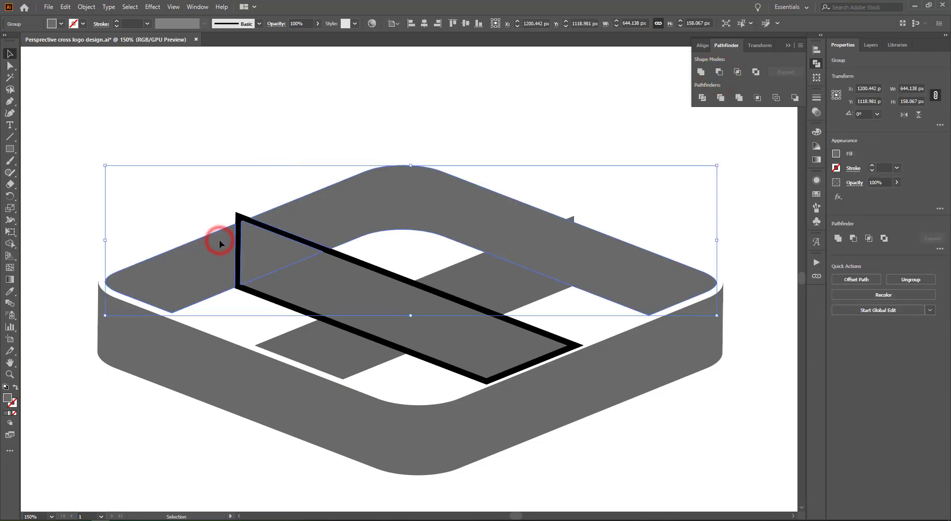
# Subtract the remaining black outline from its own crossbar, running back-left to front-right, with Minus Front
pyautogui.click(372, 246)
pyautogui.click(357, 259)
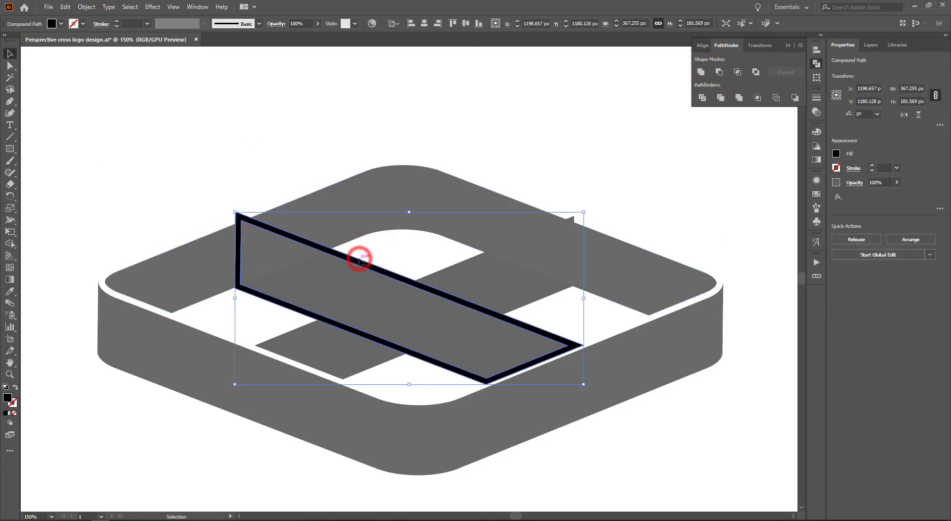
pyautogui.keyDown('shift'); pyautogui.click(324, 283); pyautogui.keyUp('shift')
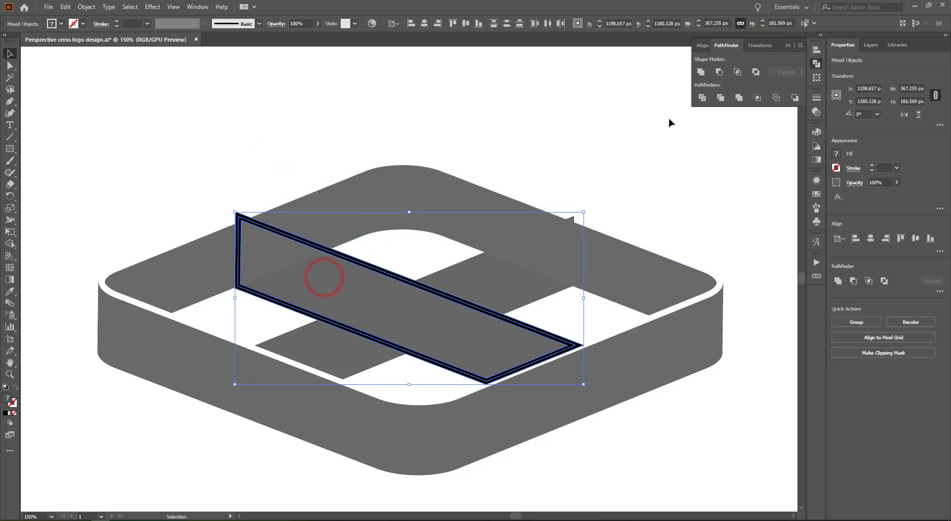
pyautogui.click(719, 72)
pyautogui.click(430, 136)
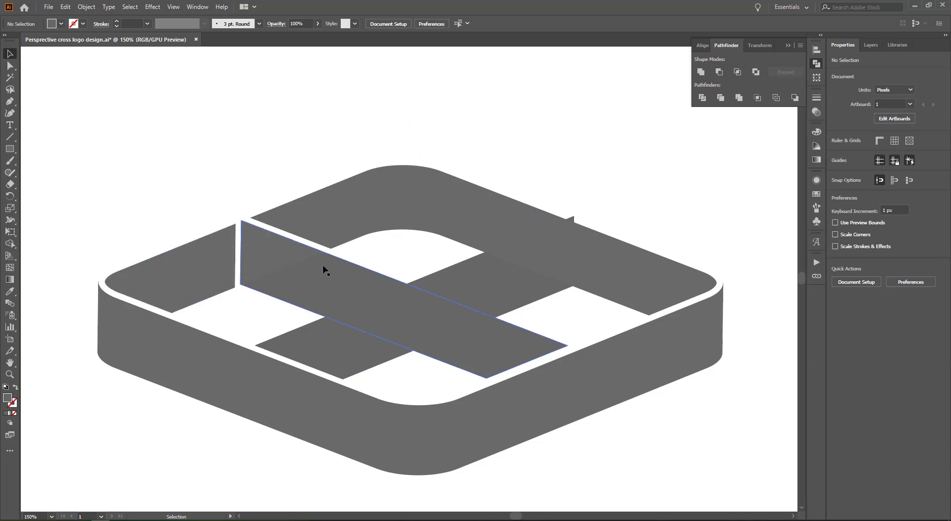
# Give the crossbar running front-left to back-right a black 6 pt stroke
pyautogui.click(465, 267)
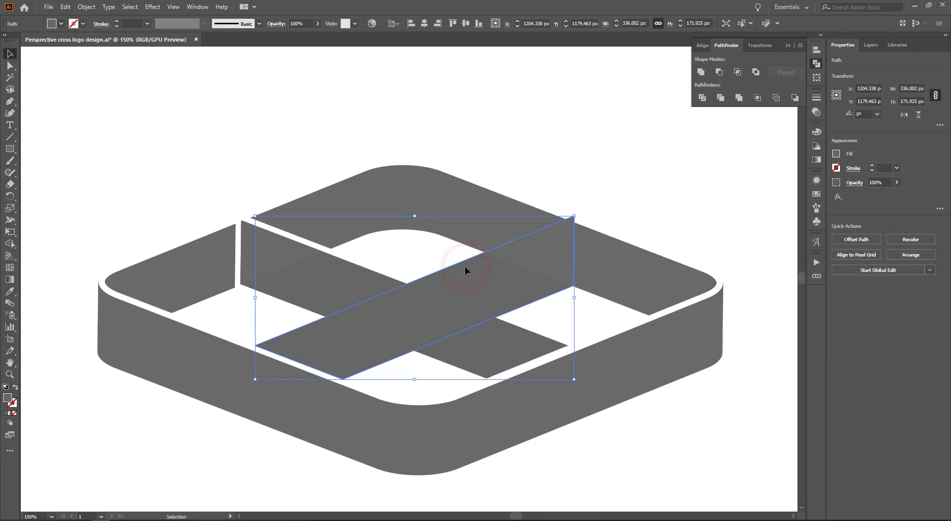
pyautogui.click(83, 24)
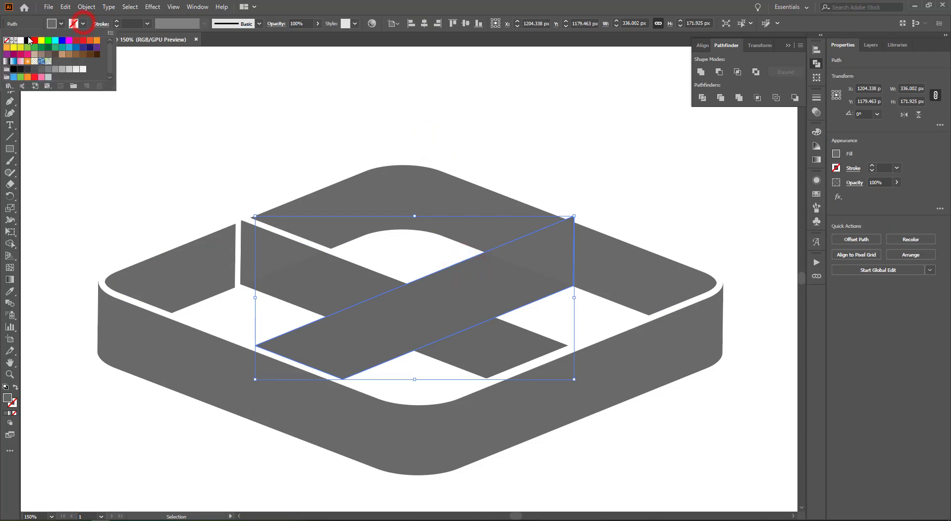
pyautogui.click(29, 42)
pyautogui.click(316, 4)
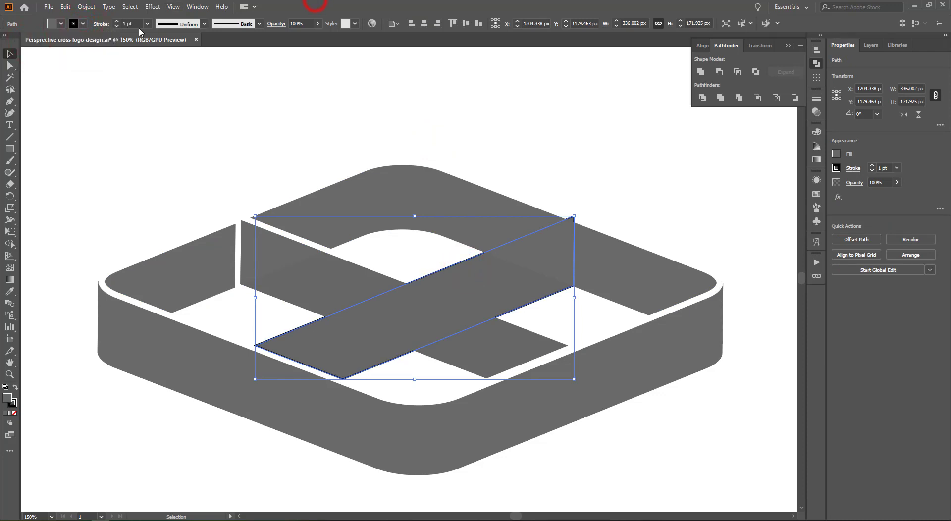
pyautogui.click(118, 21)
pyautogui.click(117, 22)
pyautogui.click(118, 21)
pyautogui.click(118, 21)
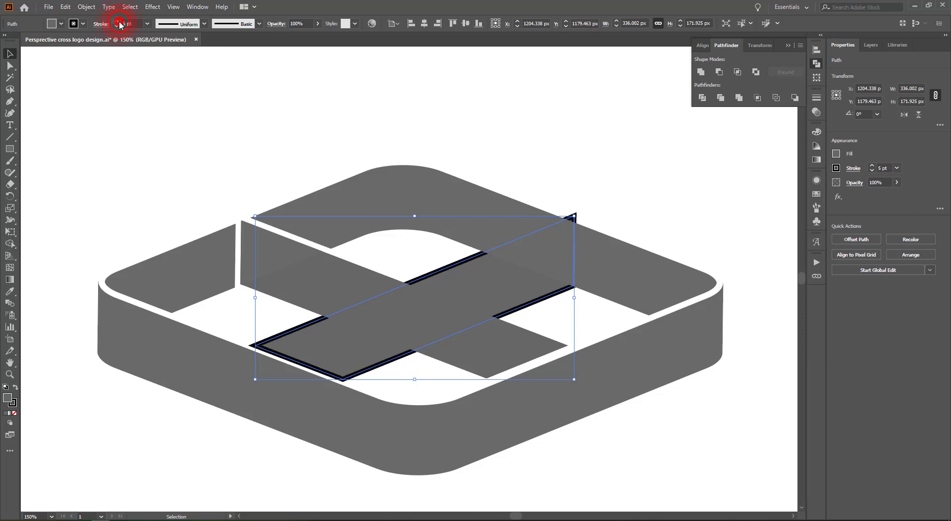
pyautogui.click(118, 21)
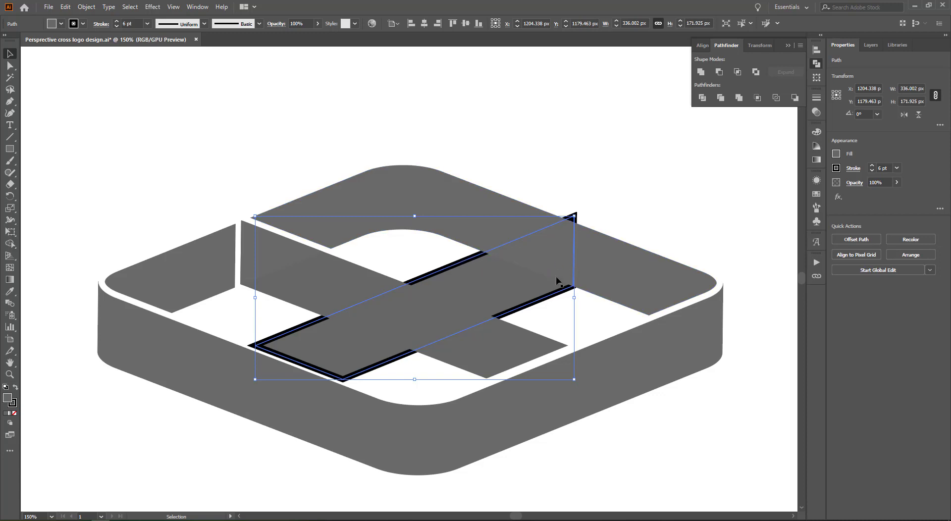
# Bring the stroked front-left to back-right crossbar to the front of all shapes
pyautogui.click(618, 261)
pyautogui.click(508, 273)
pyautogui.rightClick(481, 274)
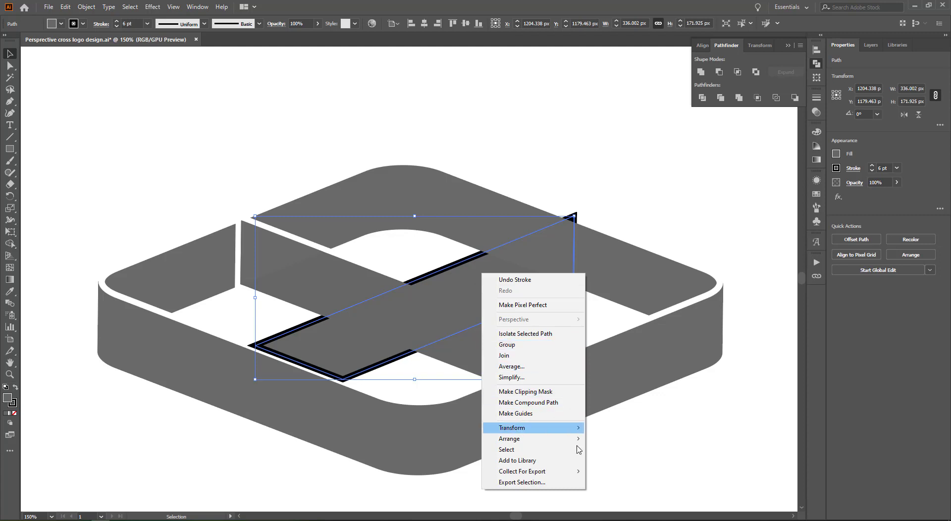
pyautogui.moveTo(576, 439)
pyautogui.click(615, 439)
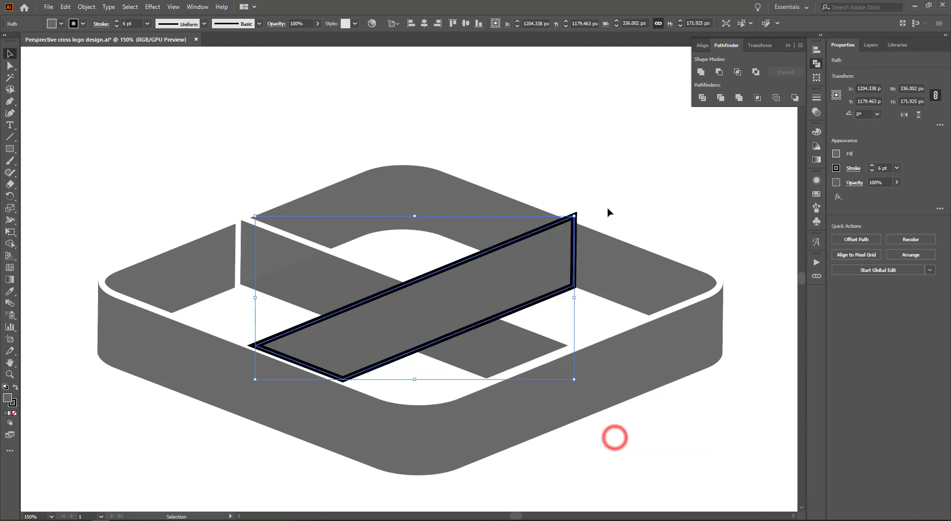
# Expand the fill and stroke of the front-left to back-right crossbar, ungroup the result and deselect it
pyautogui.click(89, 10)
pyautogui.click(114, 121)
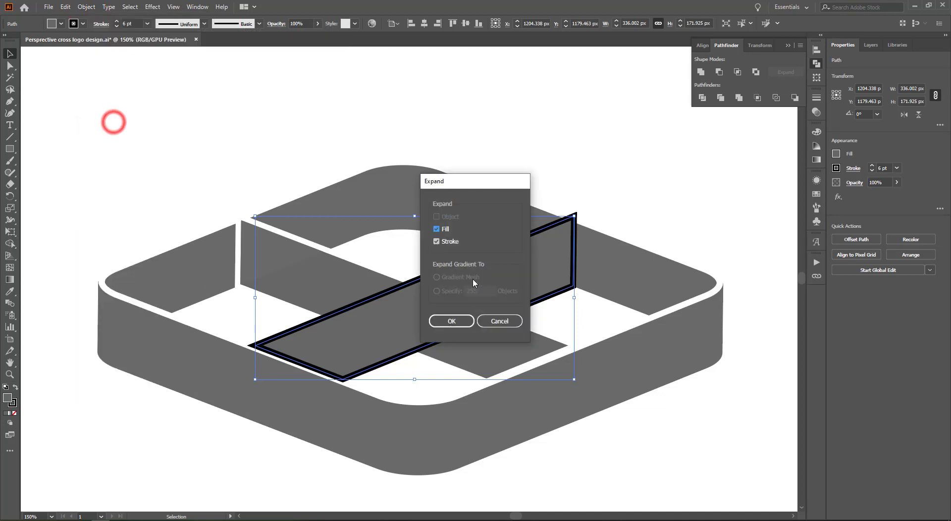
pyautogui.click(451, 321)
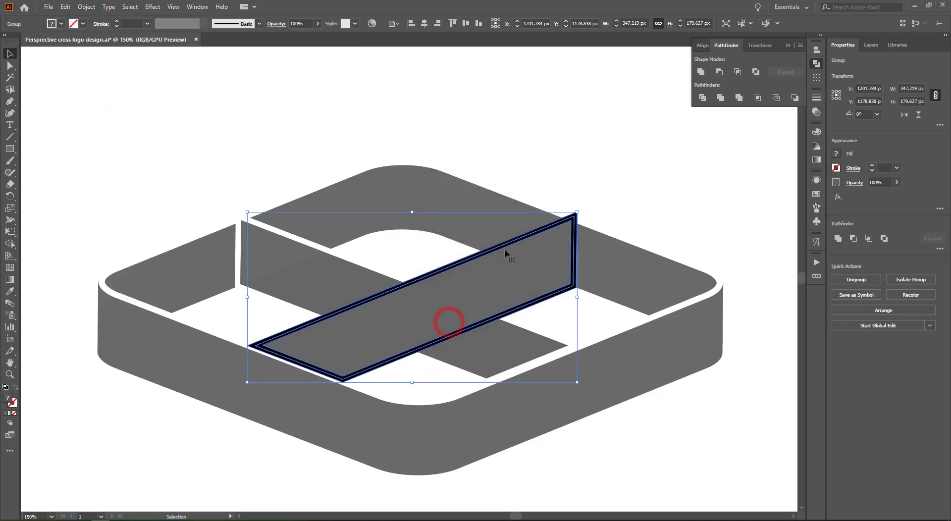
pyautogui.rightClick(478, 260)
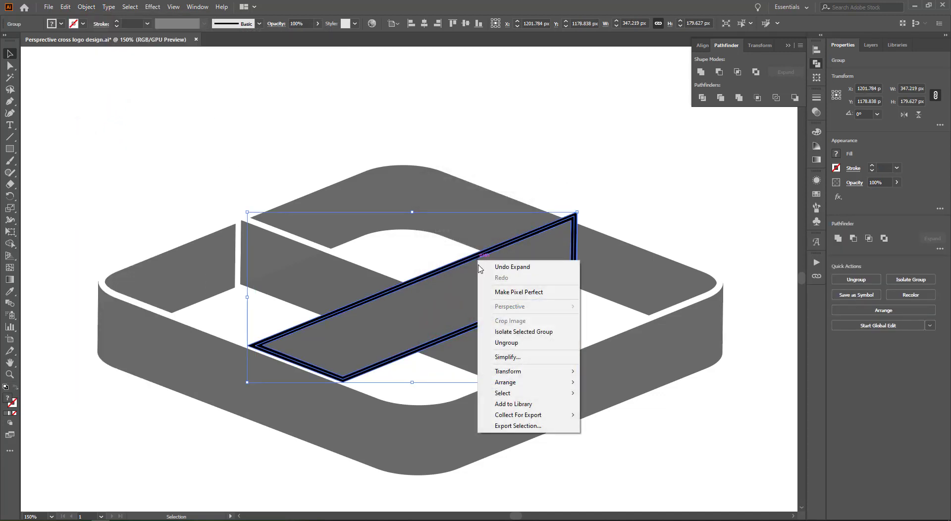
pyautogui.click(502, 346)
pyautogui.click(622, 173)
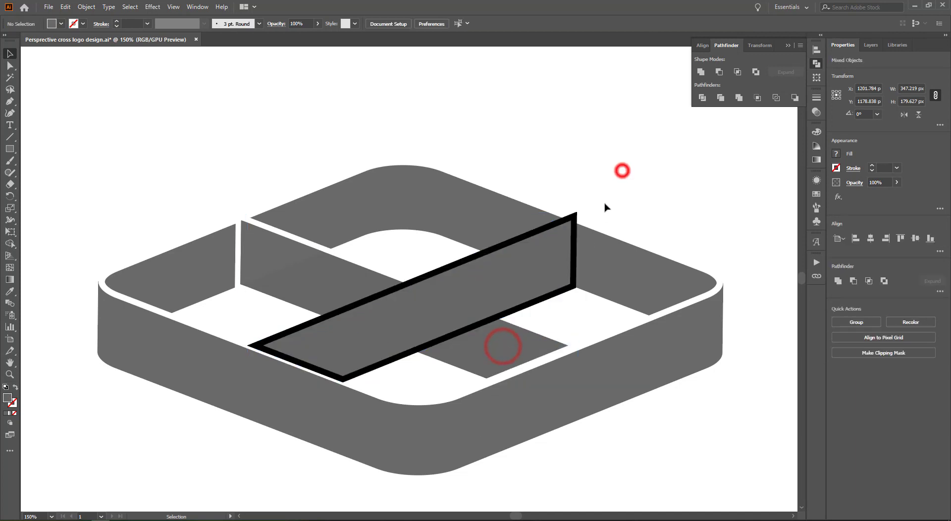
# Copy the black outline around the front-left to back-right crossbar and paste the duplicate in front
pyautogui.click(473, 254)
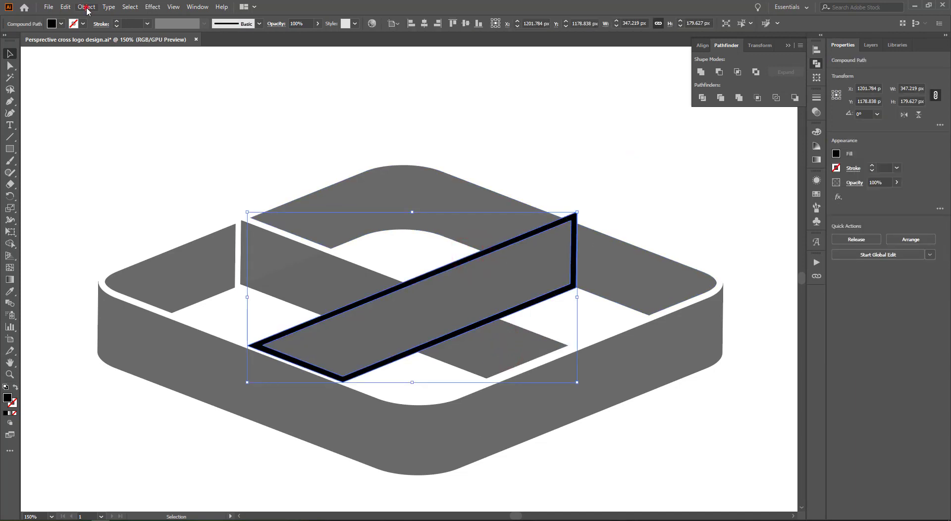
pyautogui.click(87, 8)
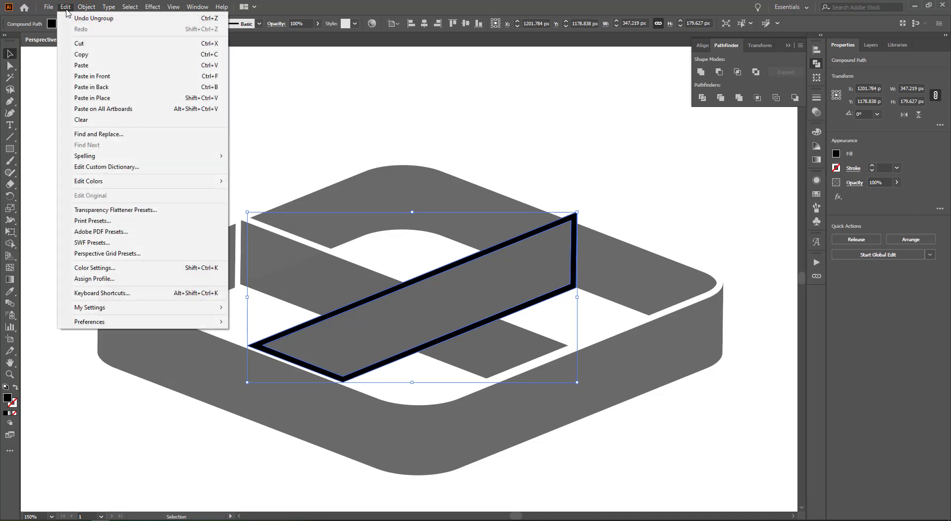
pyautogui.click(82, 55)
pyautogui.click(67, 8)
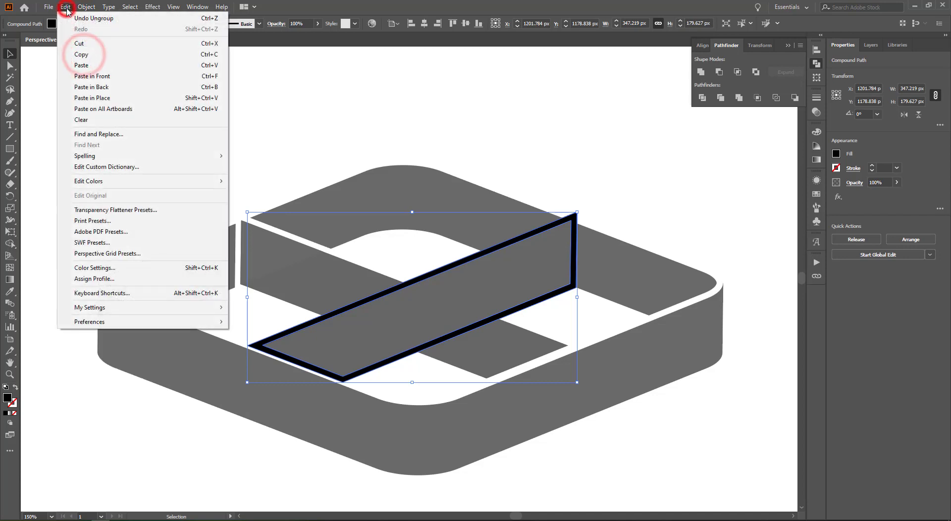
pyautogui.click(93, 76)
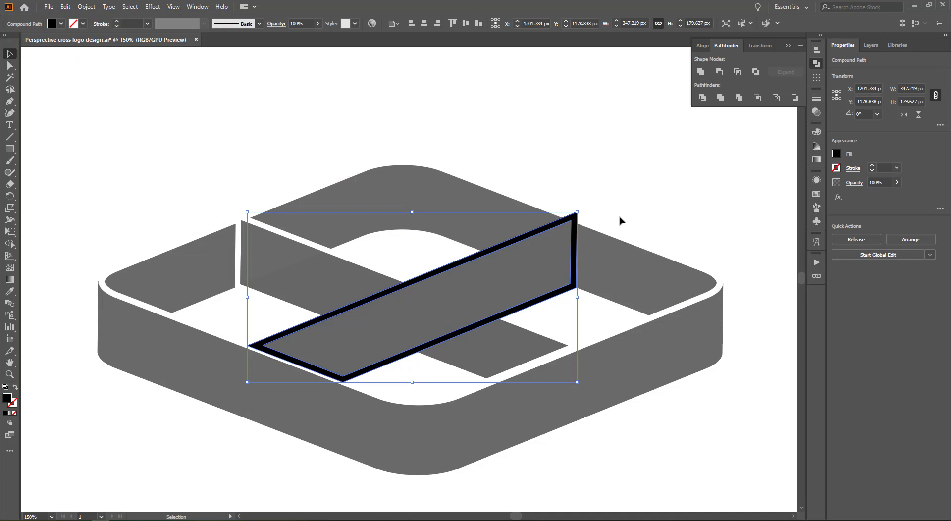
# Ungroup the rear frame pieces behind the crossbars and clear the selection
pyautogui.click(625, 262)
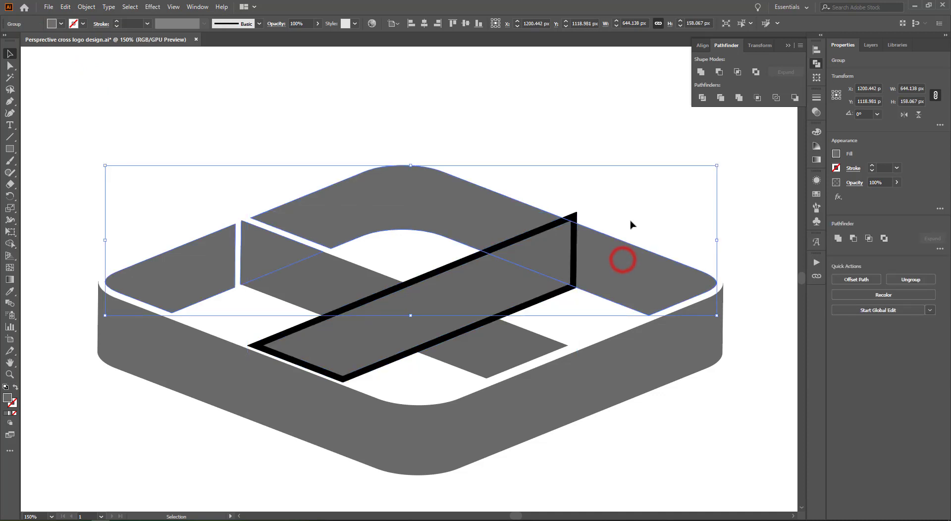
pyautogui.rightClick(423, 196)
pyautogui.click(452, 279)
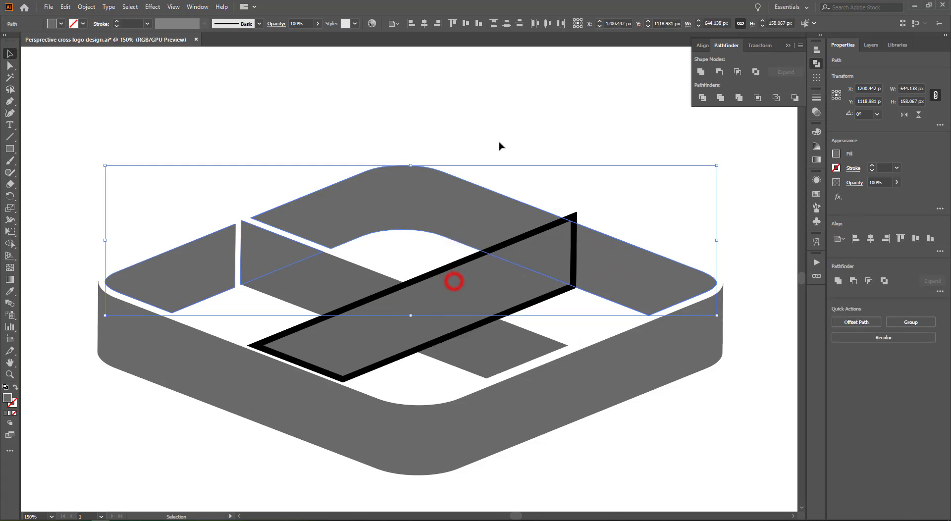
pyautogui.click(501, 135)
# Subtract one copy of the black outline from the back-right frame piece with Minus Front
pyautogui.click(575, 253)
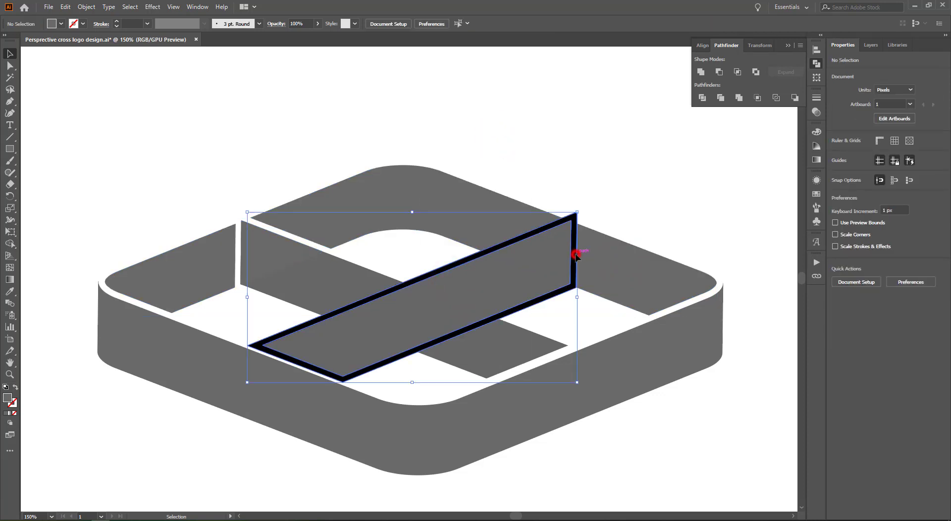
pyautogui.keyDown('shift'); pyautogui.click(621, 255); pyautogui.keyUp('shift')
pyautogui.click(721, 74)
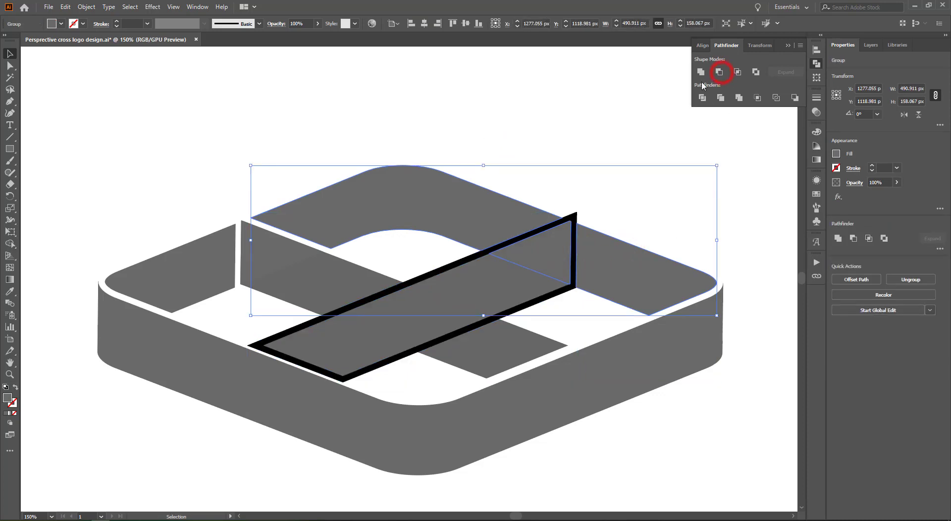
pyautogui.click(620, 192)
# Subtract the remaining black outline from the front-left to back-right crossbar with Minus Front and deselect it
pyautogui.click(574, 215)
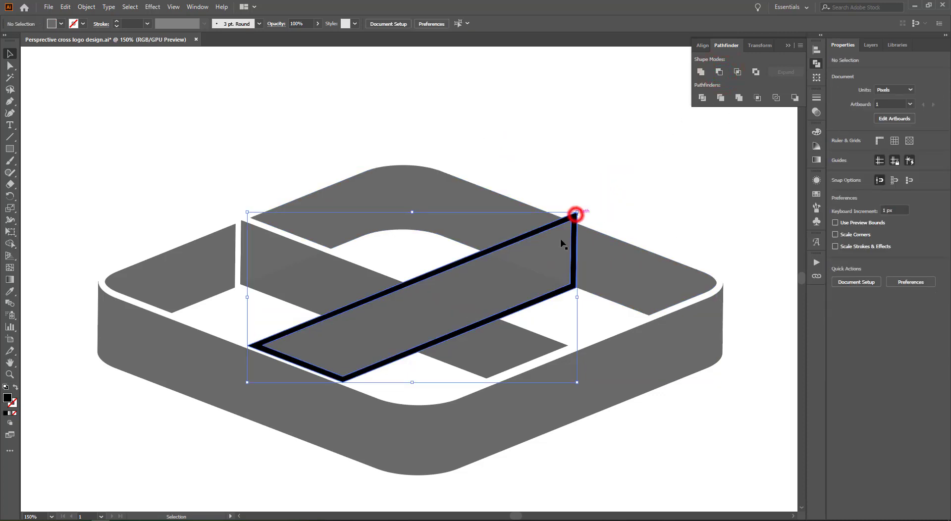
pyautogui.keyDown('shift'); pyautogui.click(509, 274); pyautogui.keyUp('shift')
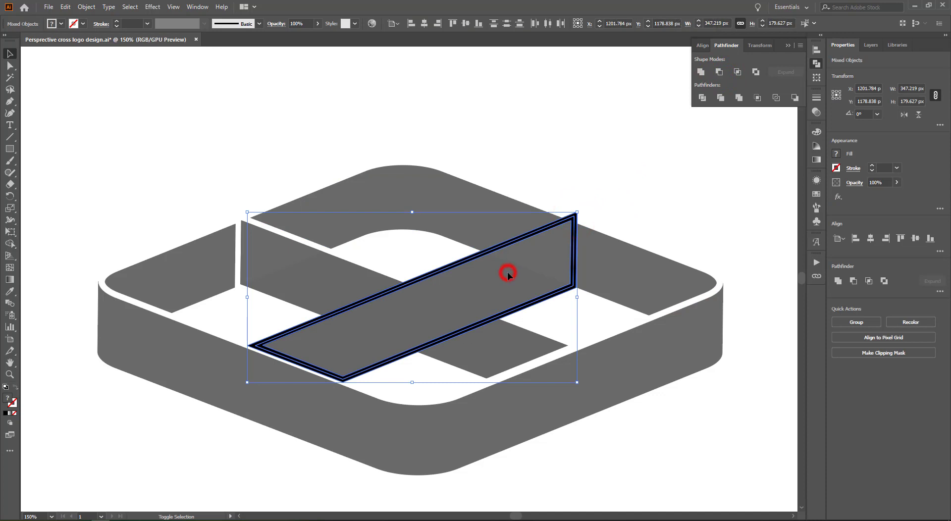
pyautogui.click(719, 72)
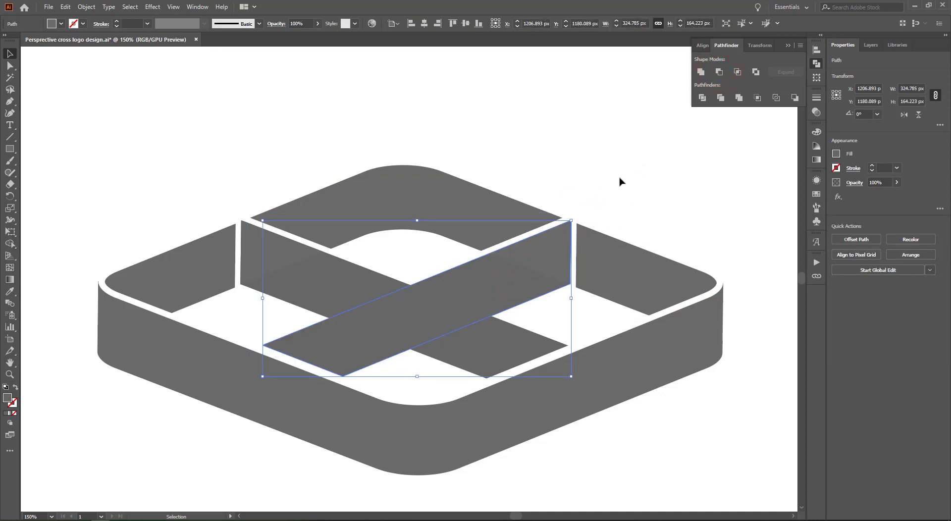
pyautogui.click(621, 181)
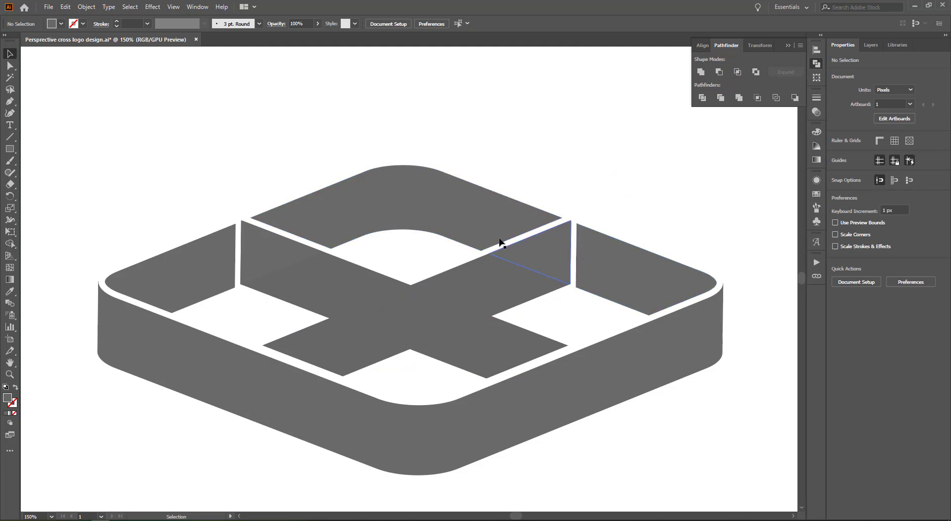
# Isolate the rear frame group, delete its leftover fragment behind the crossbar's back-right end and exit isolation
pyautogui.click(541, 258)
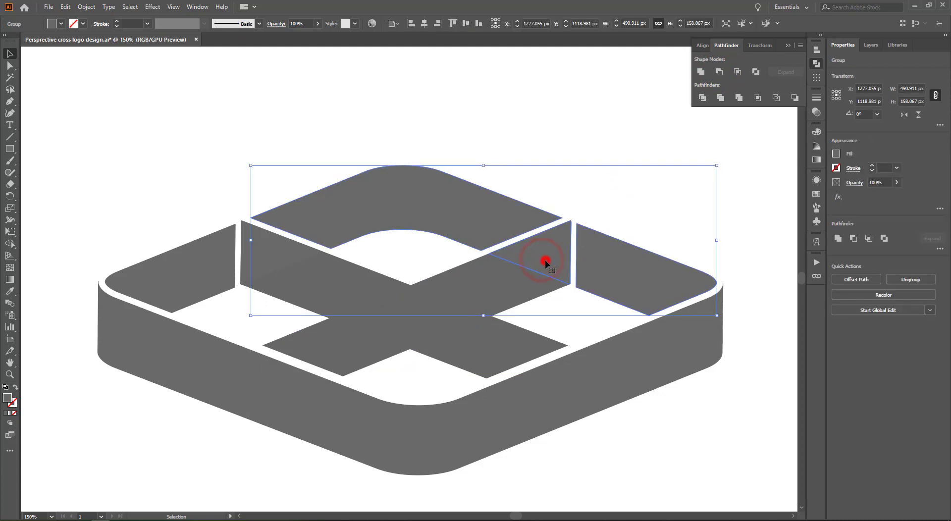
pyautogui.doubleClick(544, 261)
pyautogui.click(554, 257)
pyautogui.click(463, 244)
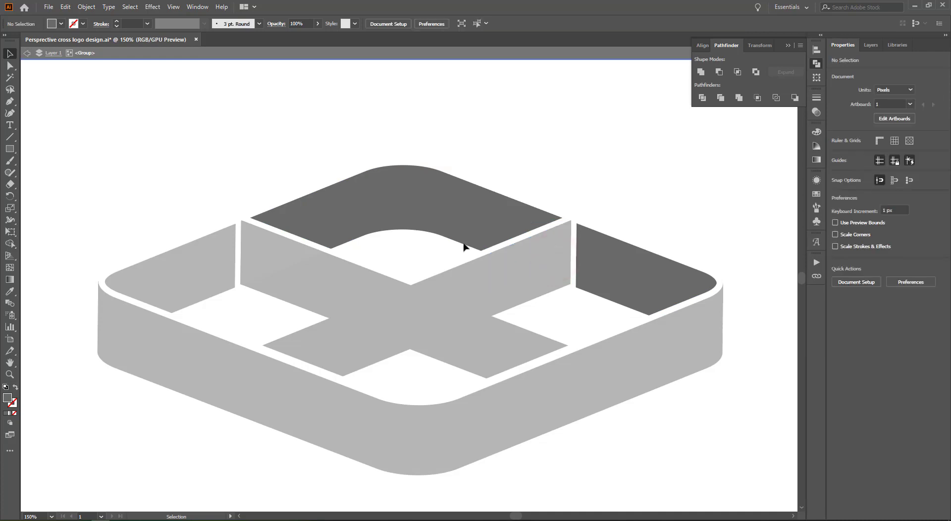
pyautogui.doubleClick(283, 185)
# Delete the leftover rear frame fragment hidden behind the back-left end of the other crossbar
pyautogui.click(295, 222)
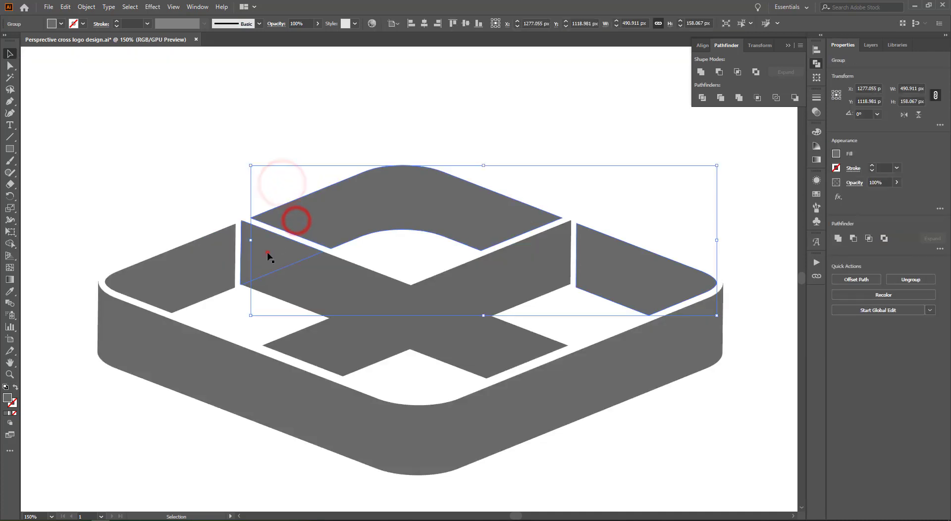
pyautogui.click(268, 253)
pyautogui.press('Delete')
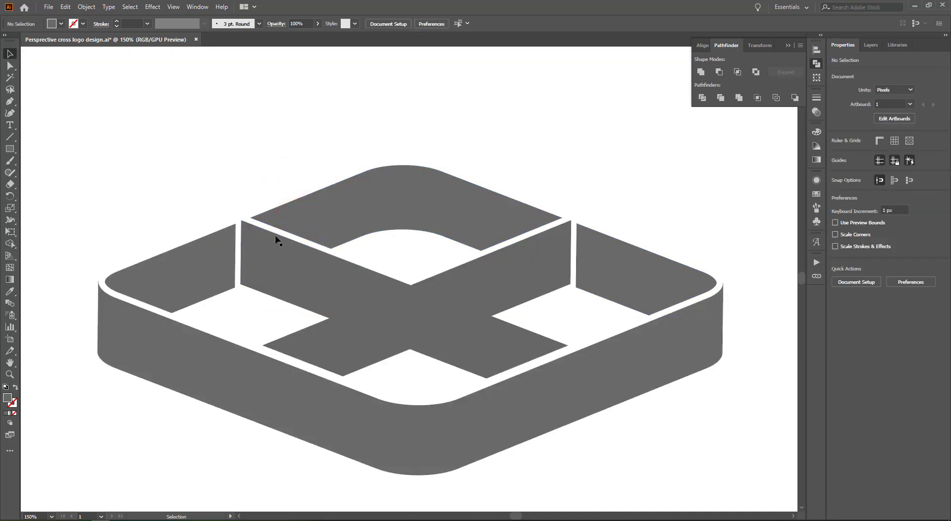
pyautogui.click(307, 138)
pyautogui.scroll(-1, 308, 138)
pyautogui.click(458, 91)
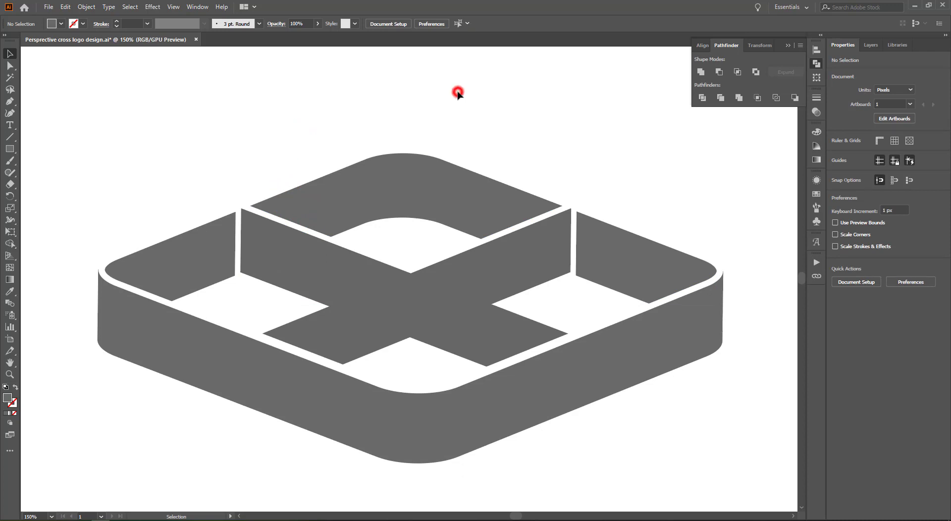
# In outline view, draw a near-vertical line about 67 px long joining the rear and front intersections of the two crossbars
pyautogui.click(10, 138)
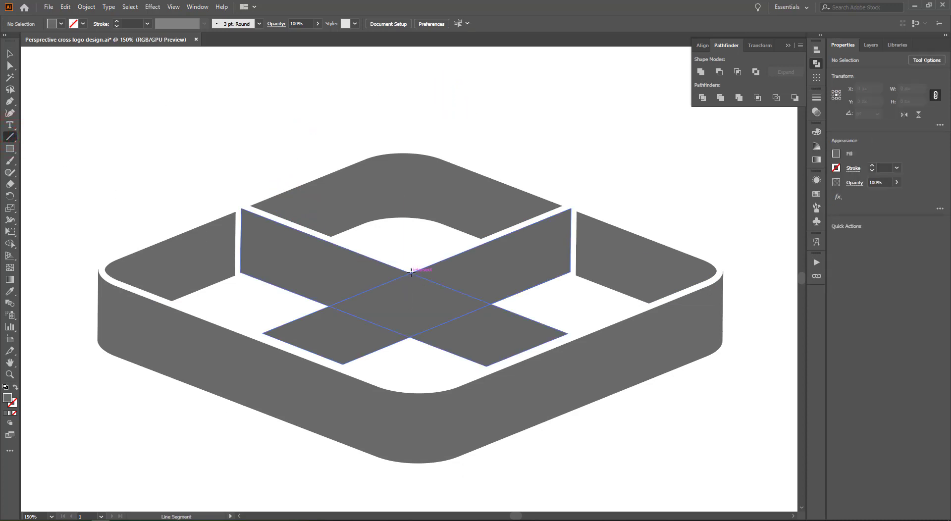
pyautogui.scroll(2, 411, 272)
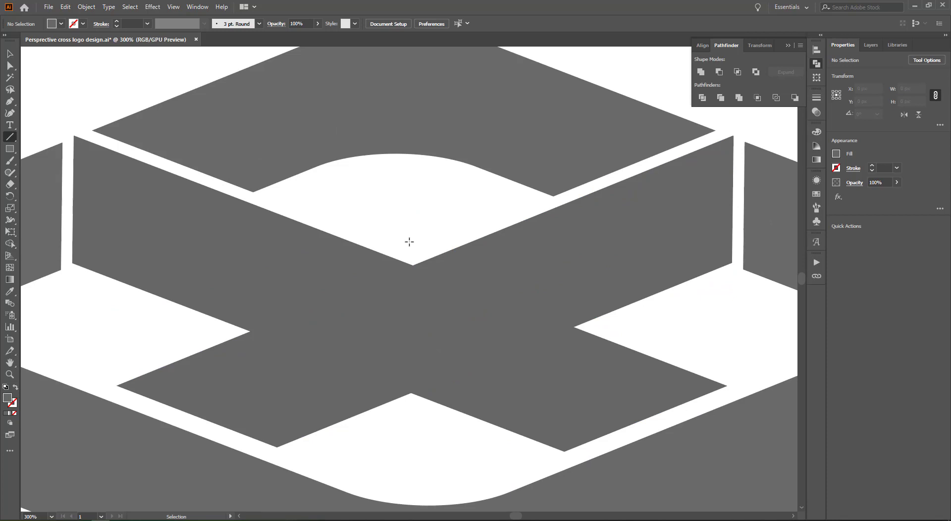
pyautogui.hotkey('ctrl', 'y')
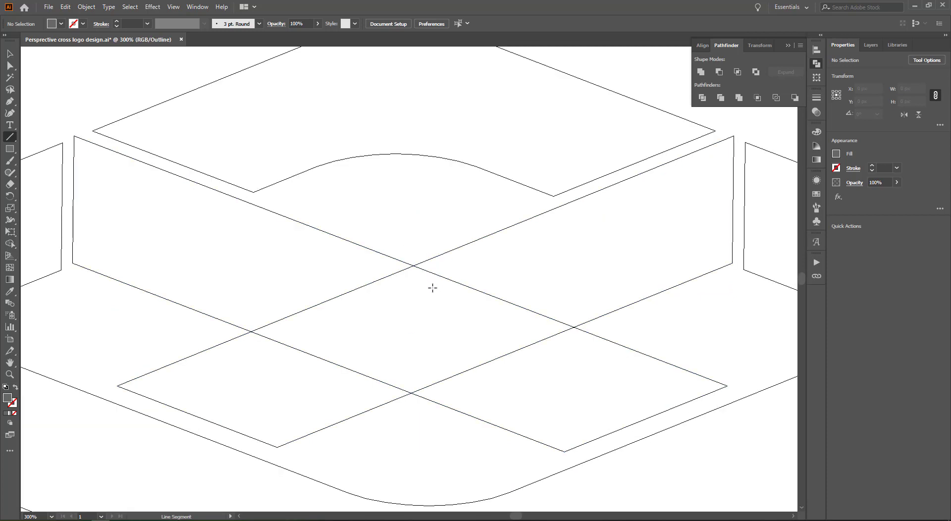
pyautogui.hotkey('ctrl', '+')
pyautogui.hotkey('ctrl', '+')
pyautogui.scroll(-3, 432, 288)
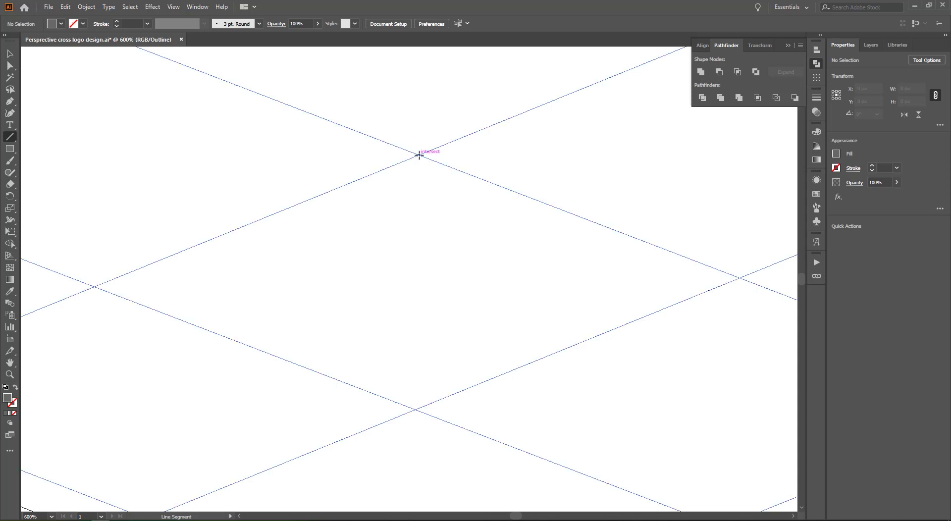
pyautogui.moveTo(419, 155)
pyautogui.mouseDown()
pyautogui.moveTo(429, 206)
pyautogui.moveTo(415, 410)
pyautogui.mouseUp()
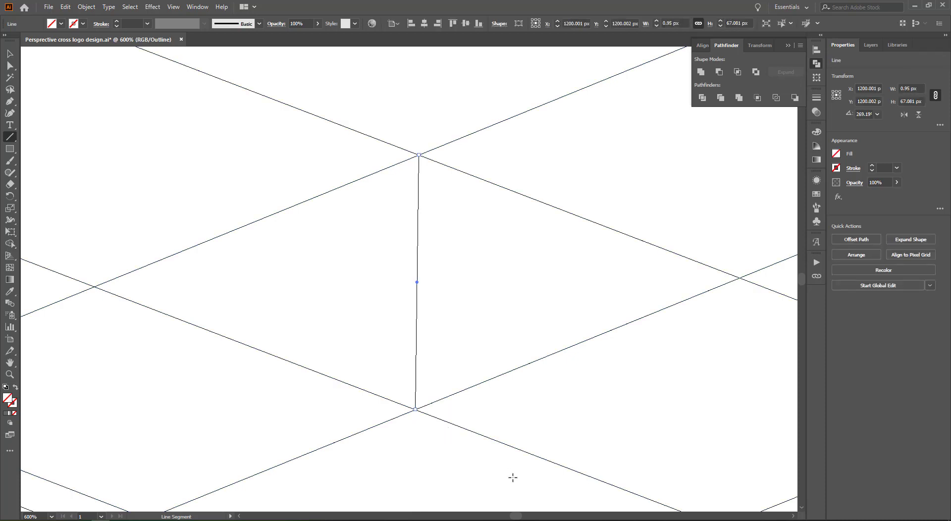
pyautogui.click(10, 53)
pyautogui.click(486, 250)
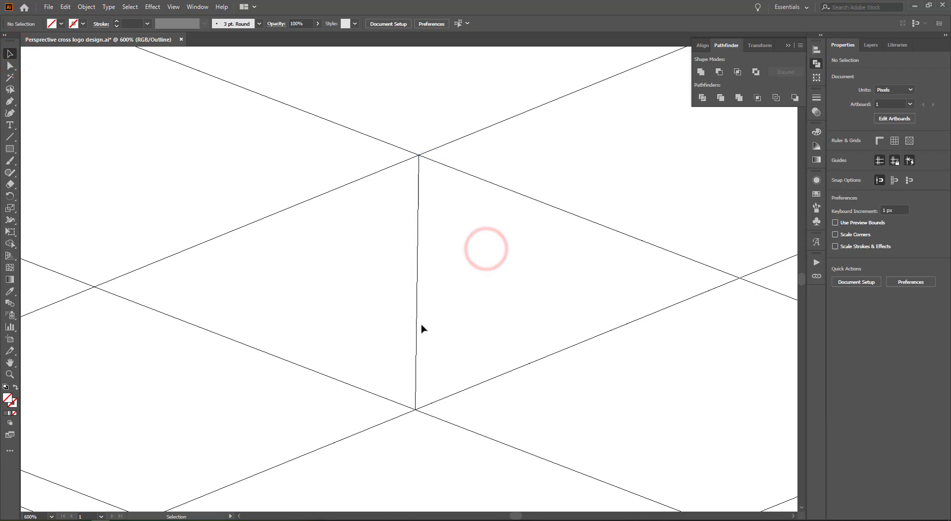
pyautogui.click(417, 396)
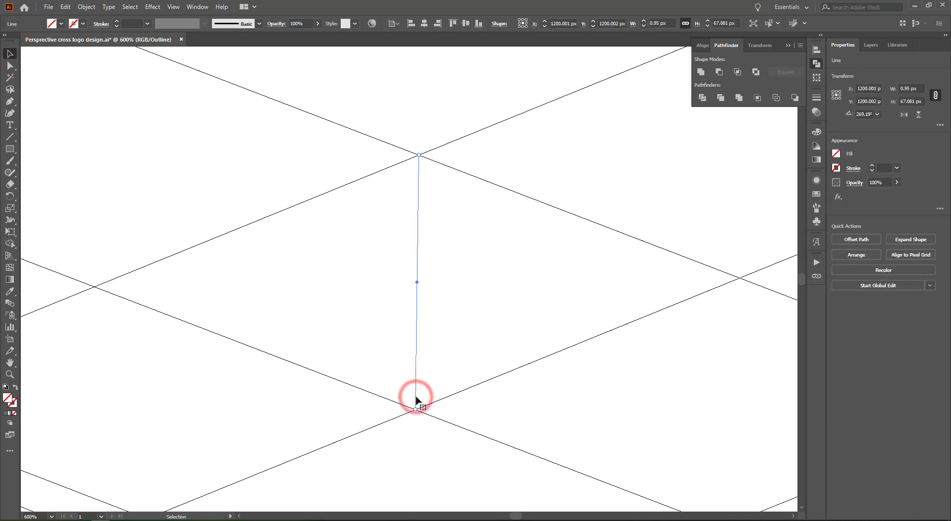
pyautogui.click(446, 446)
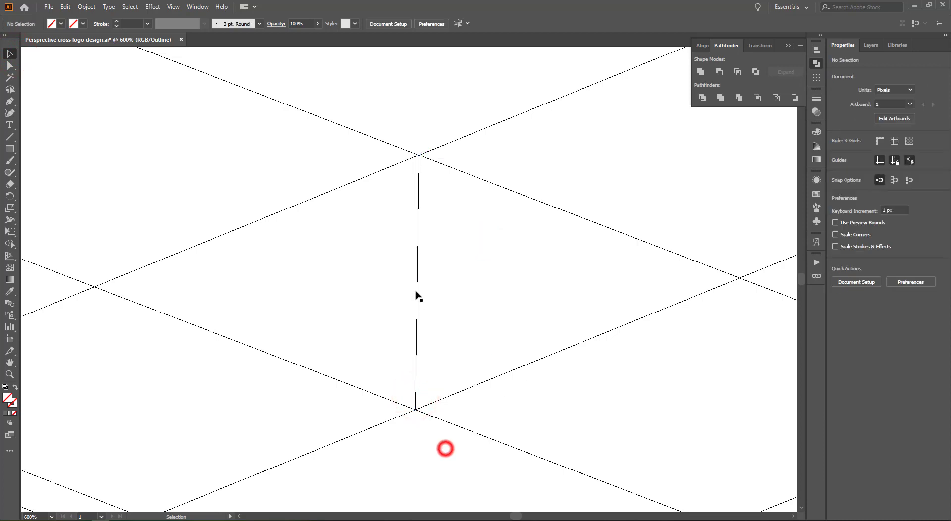
# Return to preview display and lengthen the dividing line to a height of 91 px with proportions constrained
pyautogui.click(416, 287)
pyautogui.press('a')
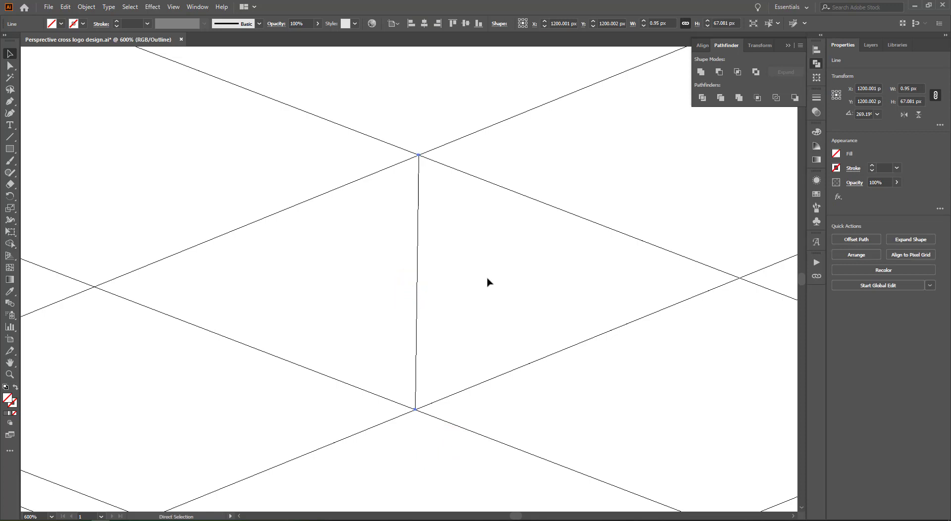
pyautogui.hotkey('ctrl', 'y')
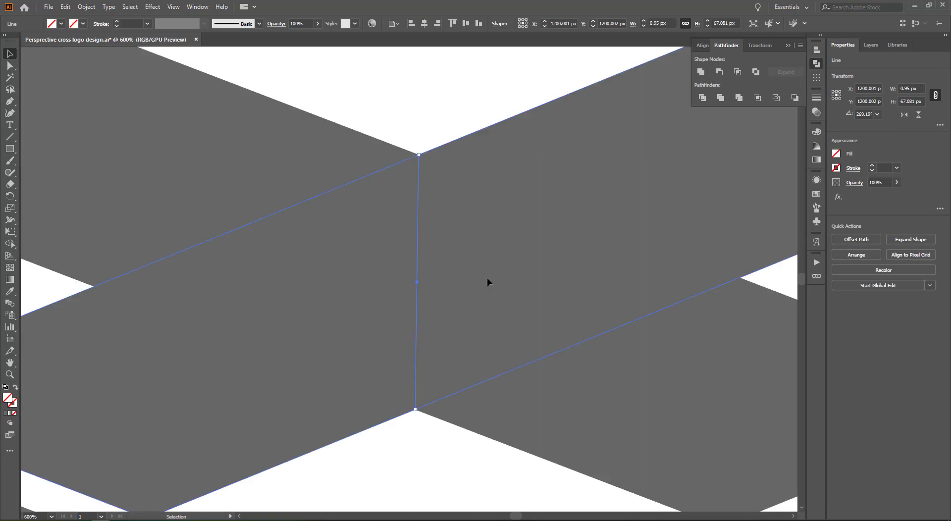
pyautogui.scroll(-2, 439, 303)
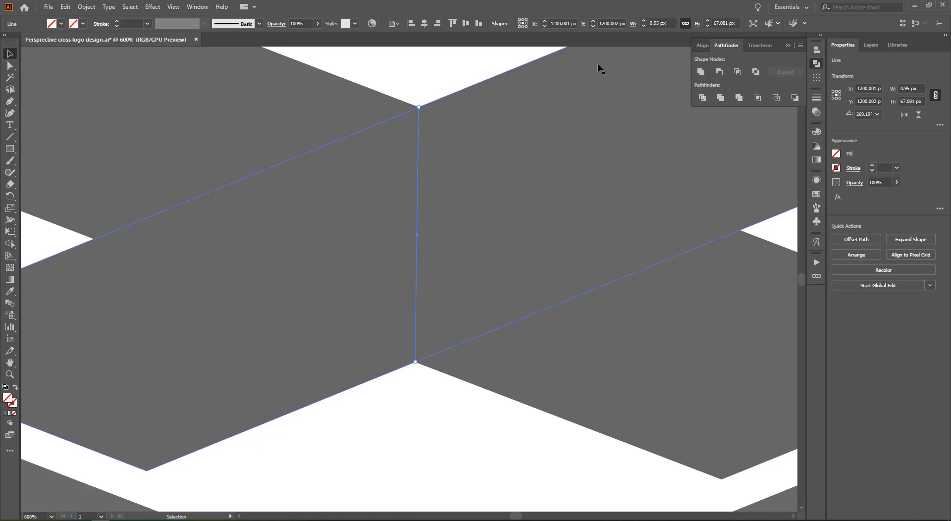
pyautogui.click(708, 21)
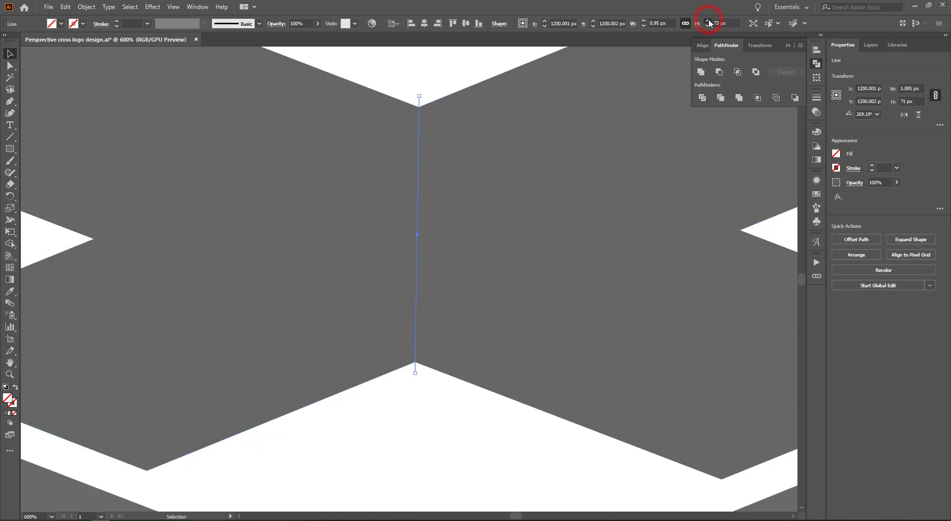
pyautogui.click(446, 429)
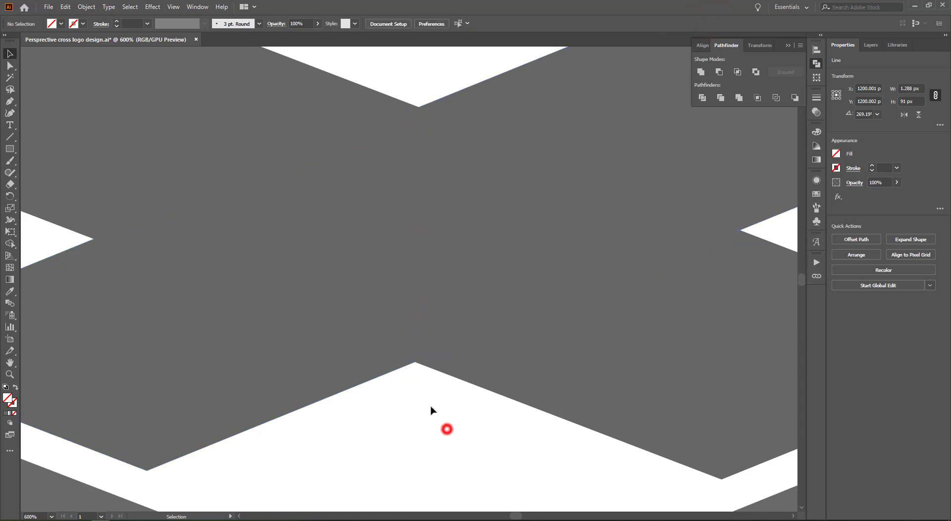
# Split the crossbars along the dividing line with Divide Objects Below and clear the selection
pyautogui.click(415, 392)
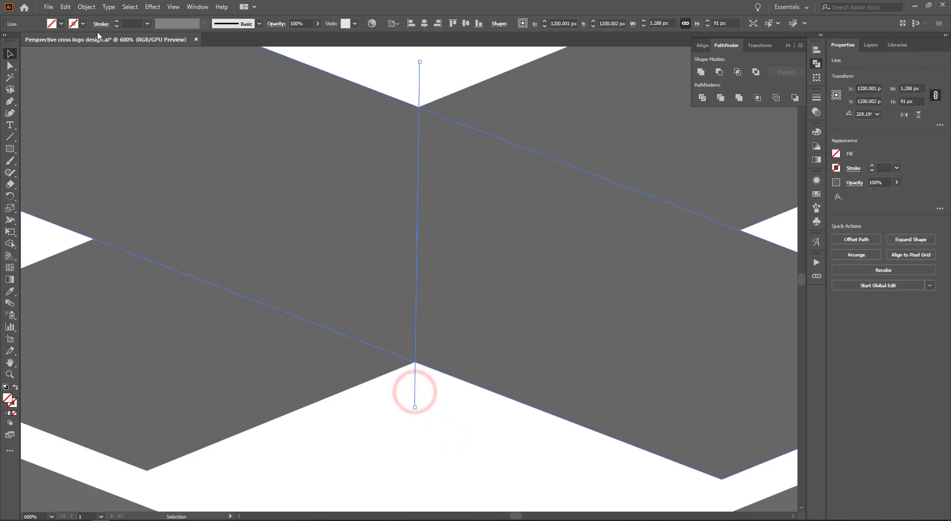
pyautogui.click(87, 7)
pyautogui.moveTo(150, 243)
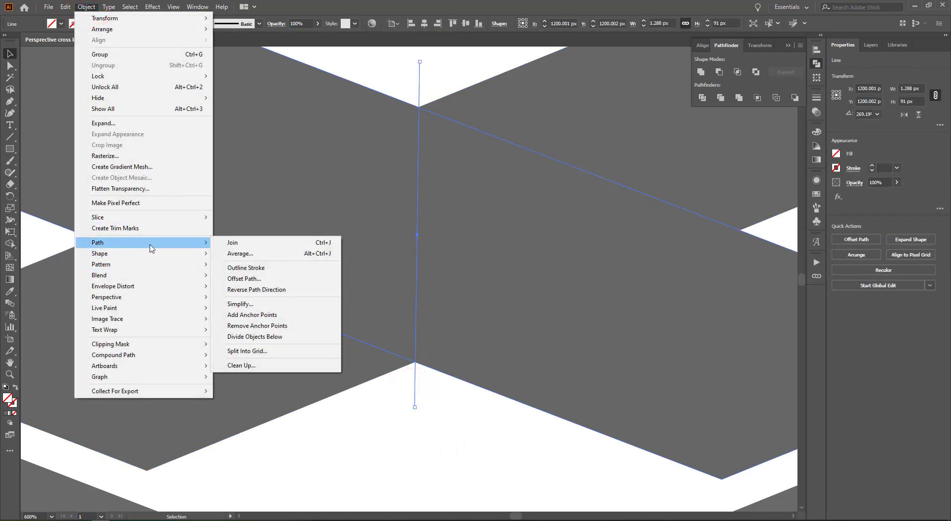
pyautogui.click(291, 337)
pyautogui.click(422, 422)
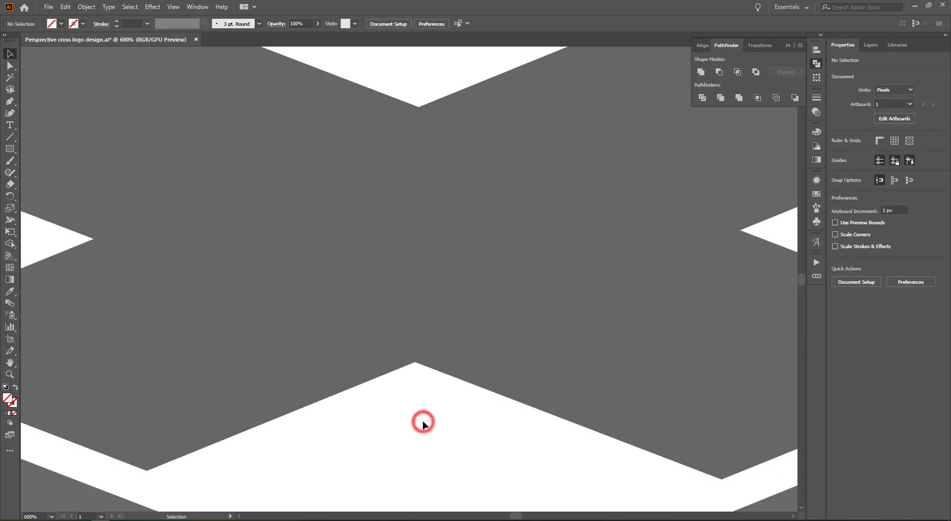
# Select each of the four crossbar pieces in turn to check how the bars were split, and clear the selection
pyautogui.hotkey('ctrl', '-')
pyautogui.hotkey('ctrl', '-')
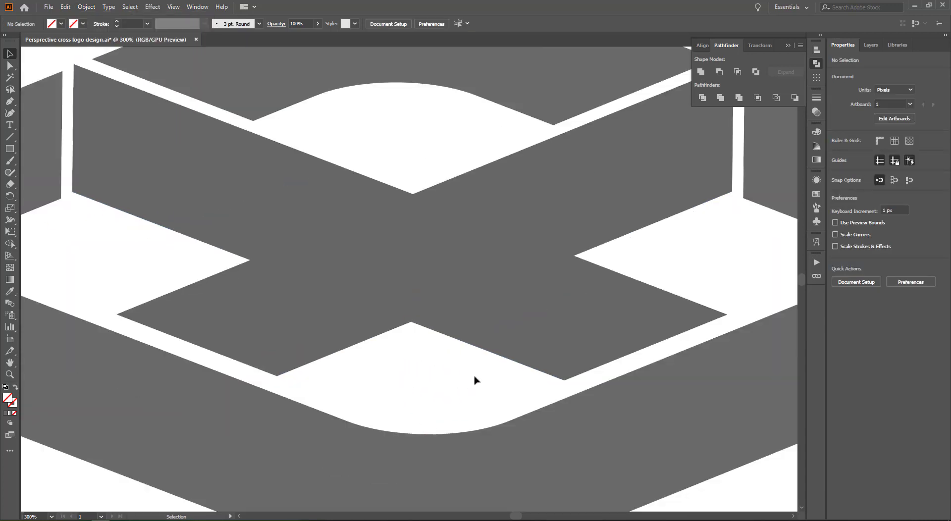
pyautogui.click(503, 330)
pyautogui.click(516, 187)
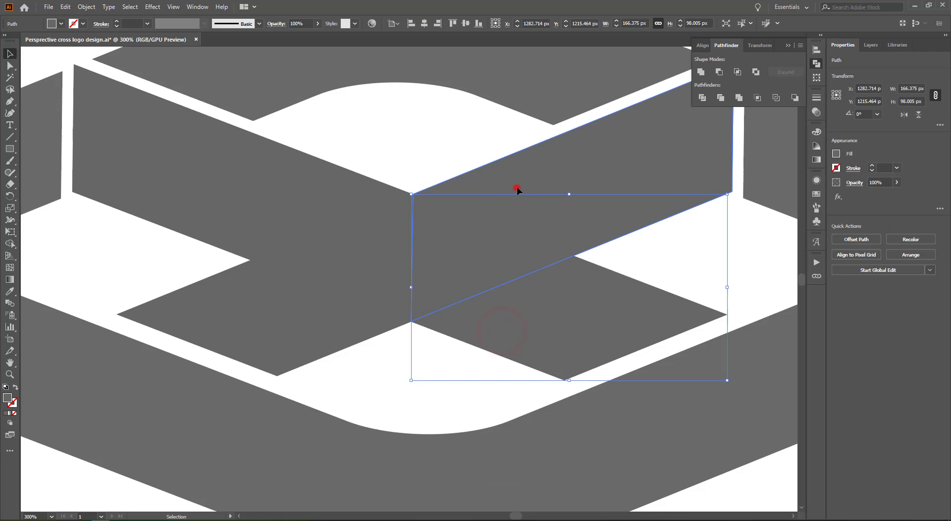
pyautogui.click(323, 181)
pyautogui.click(308, 304)
pyautogui.click(448, 385)
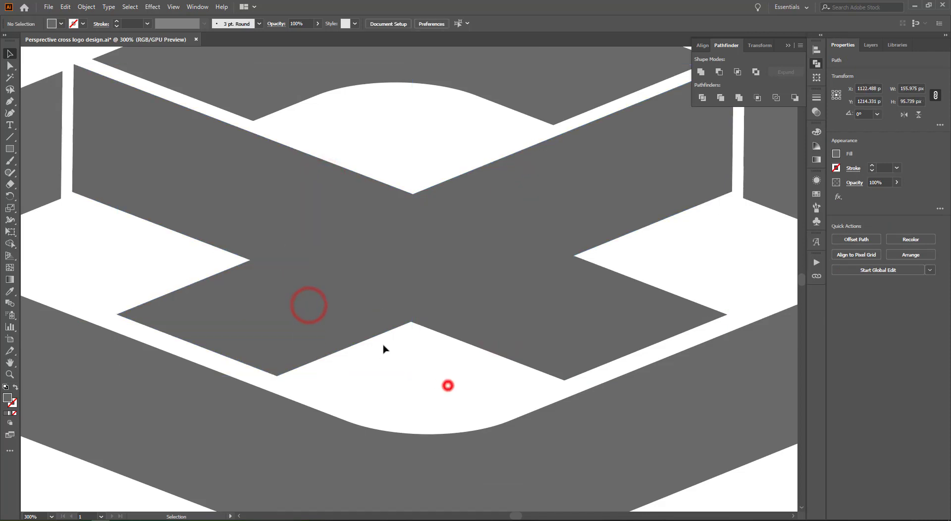
# Fill the front-left and back-right halves of the crossbar with a dark grey swatch and clear the selection
pyautogui.click(344, 321)
pyautogui.keyDown('shift'); pyautogui.click(539, 179); pyautogui.keyUp('shift')
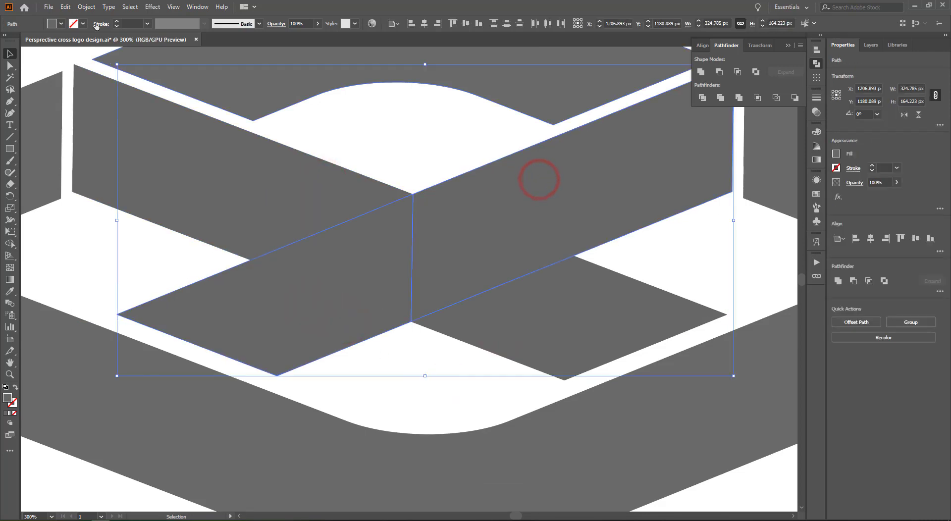
pyautogui.click(61, 24)
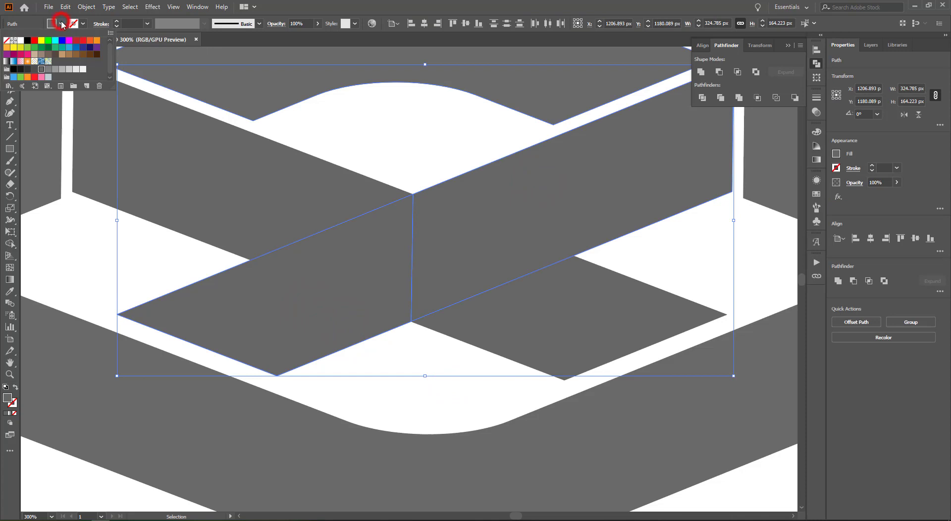
pyautogui.click(28, 41)
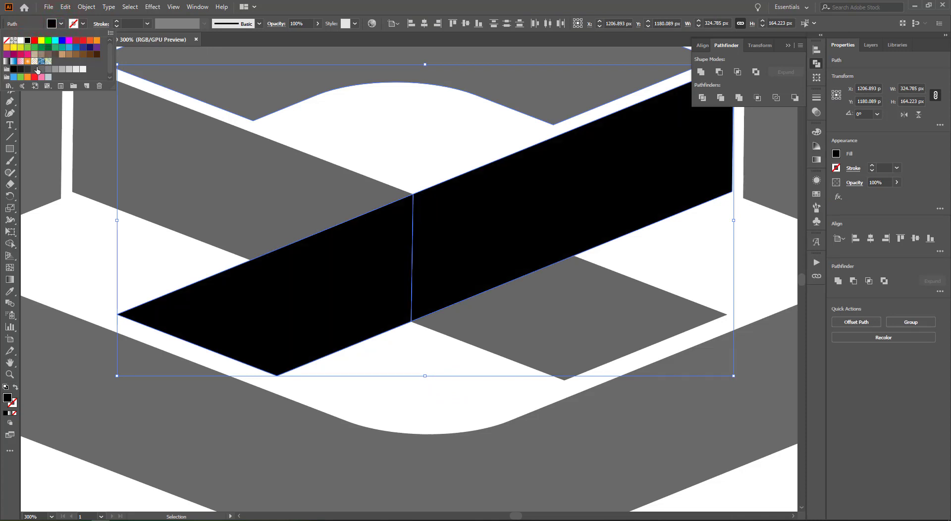
pyautogui.click(28, 70)
pyautogui.click(429, 366)
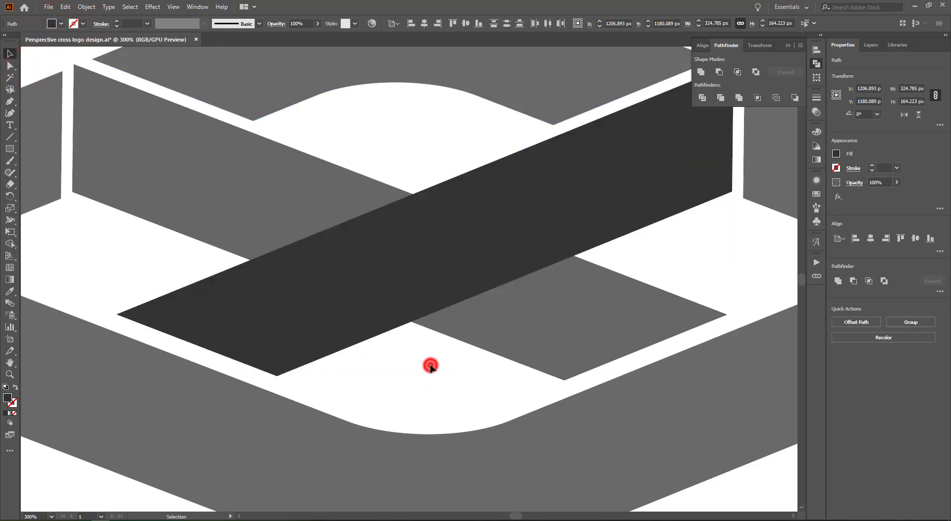
# Bring the lighter front-right crossbar half to the front of the stacking order and clear the selection
pyautogui.click(495, 325)
pyautogui.rightClick(495, 323)
pyautogui.moveTo(583, 267)
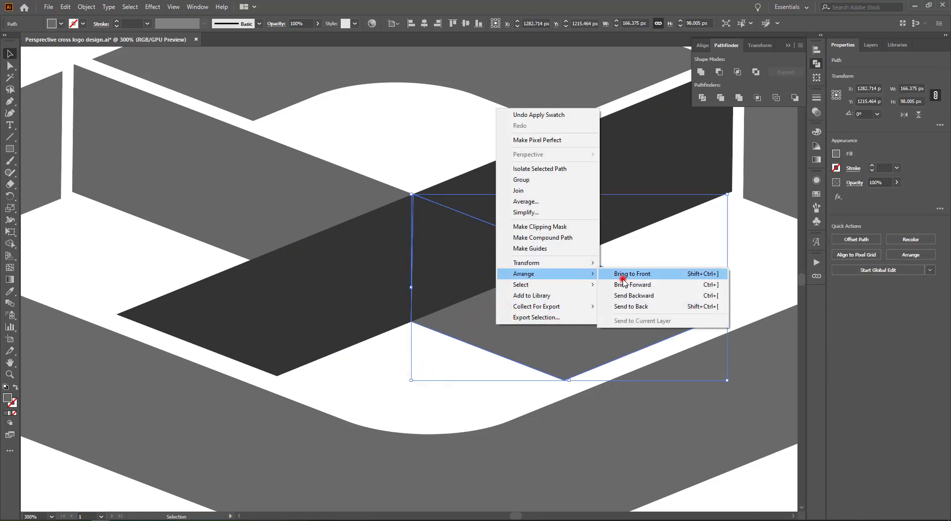
pyautogui.click(623, 275)
pyautogui.click(668, 262)
# Select all the pieces of the logo, including the frame and crossbars
pyautogui.hotkey('ctrl', '1')
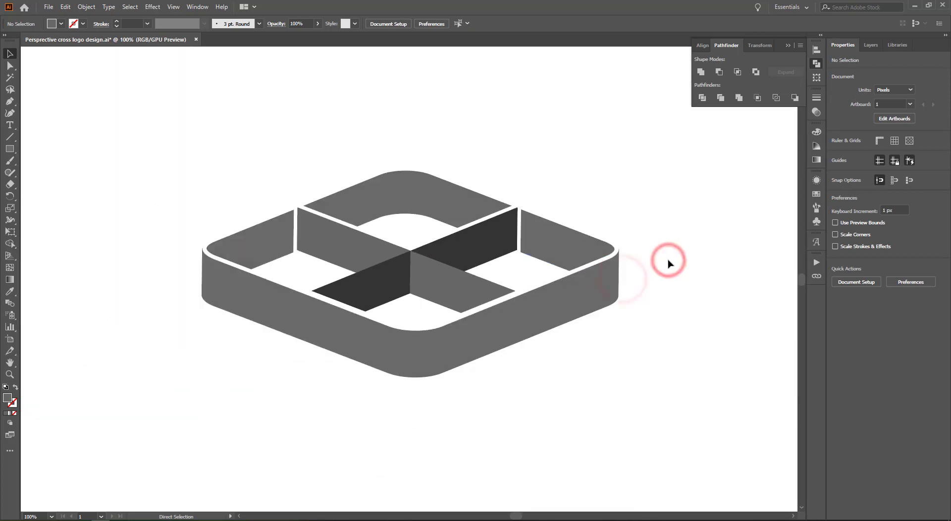
pyautogui.hotkey('ctrl', '-')
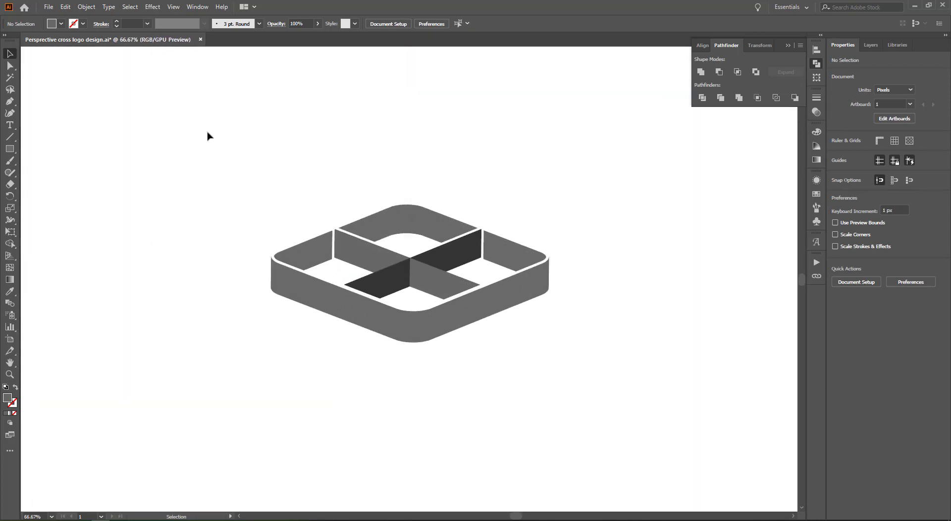
pyautogui.moveTo(187, 137); pyautogui.dragTo(615, 368)
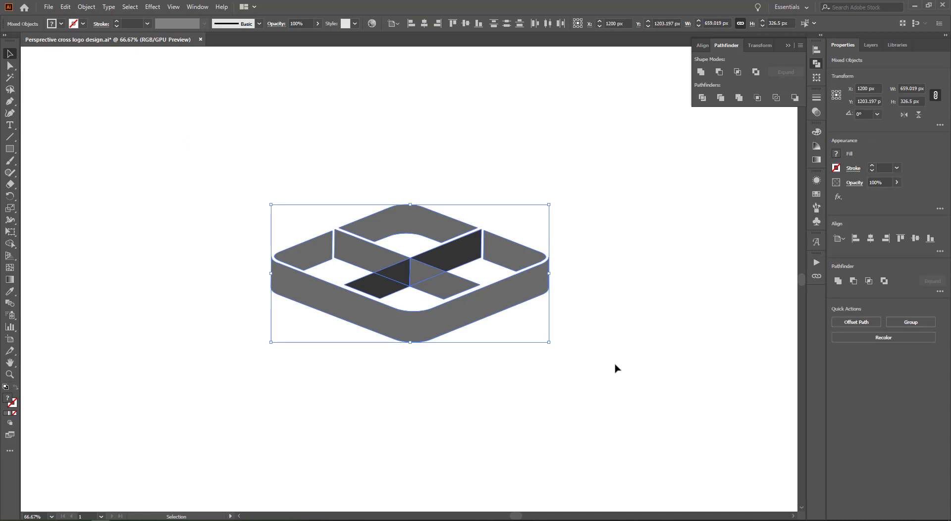